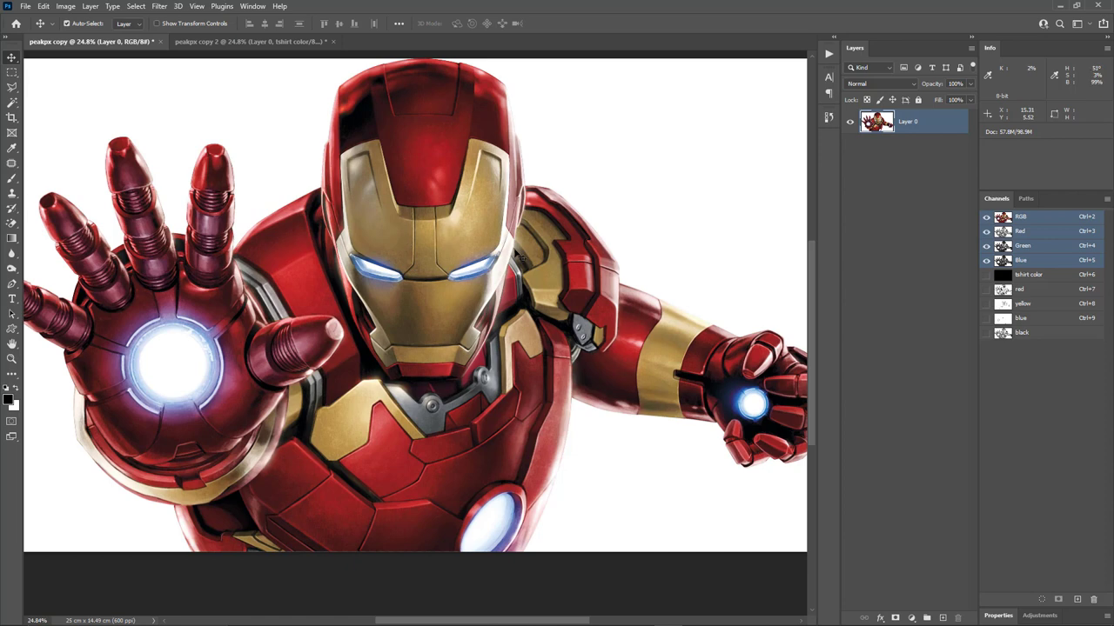
# Step: Preview the finished separation by showing the tshirt color, red, yellow, blue and black channels together
pyautogui.click(1051, 276)
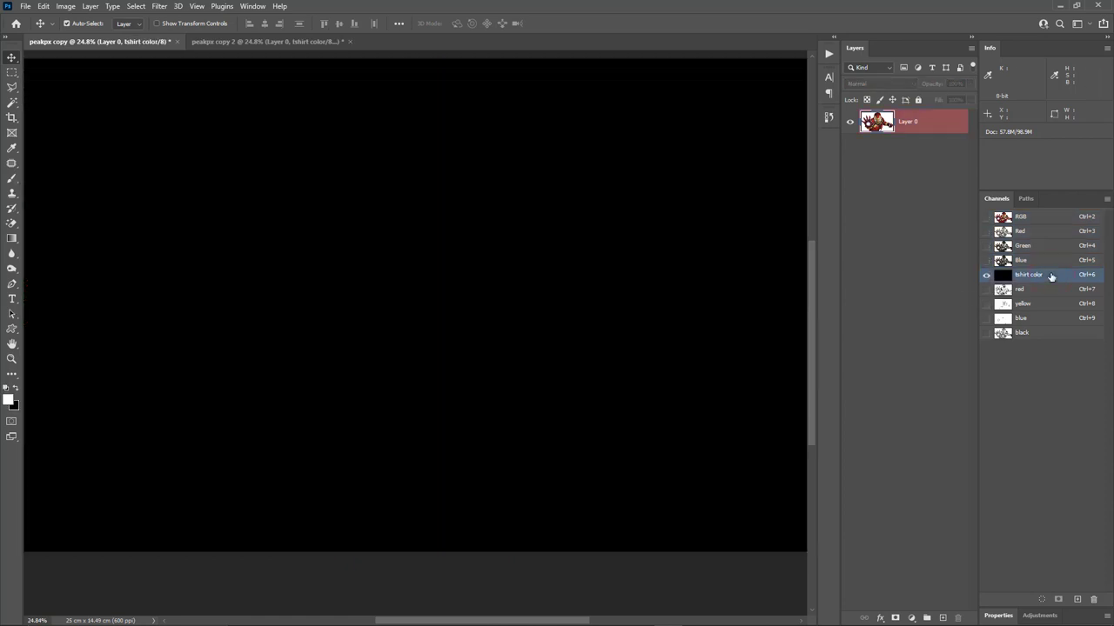
pyautogui.click(986, 288)
pyautogui.click(985, 304)
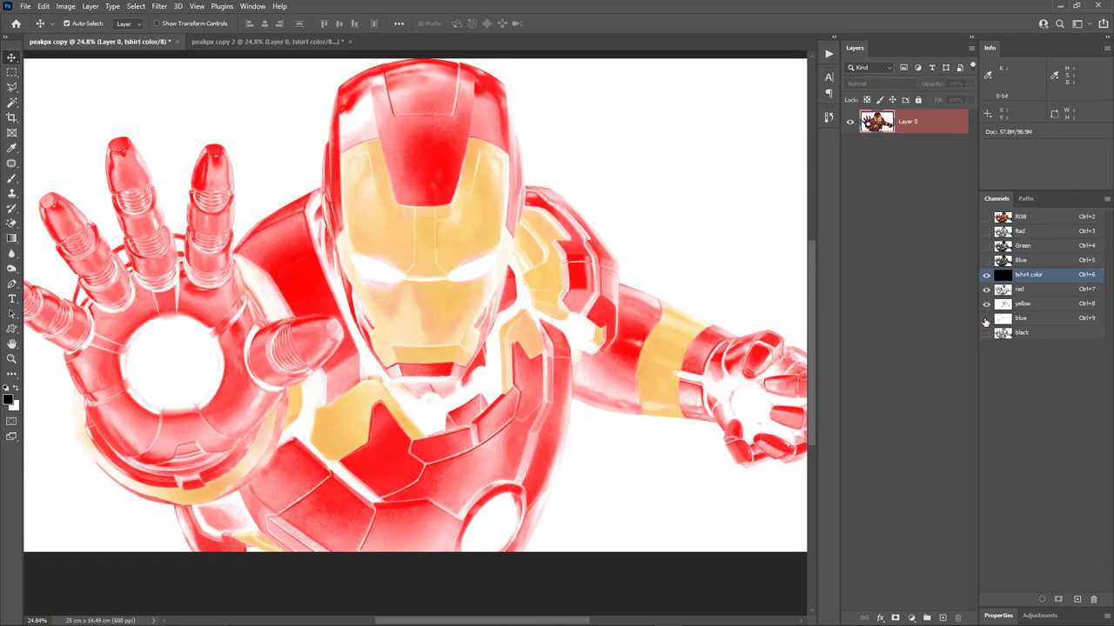
pyautogui.click(985, 318)
pyautogui.click(986, 333)
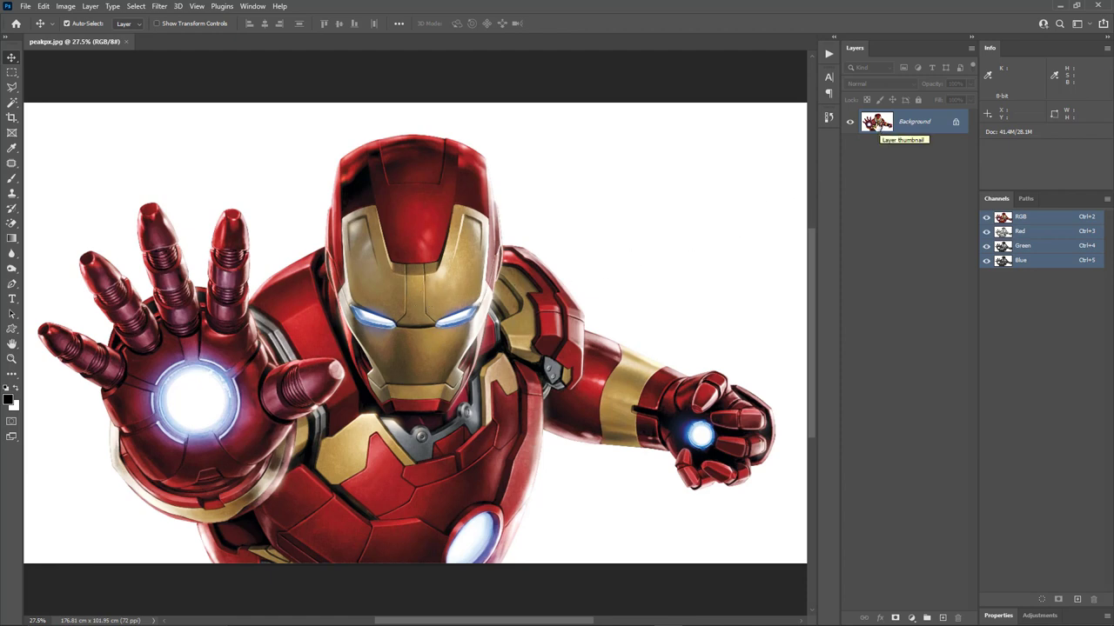
# Step: Convert the locked background into Layer 0 and trim the surplus white margins on all four sides of the image
pyautogui.doubleClick(872, 121)
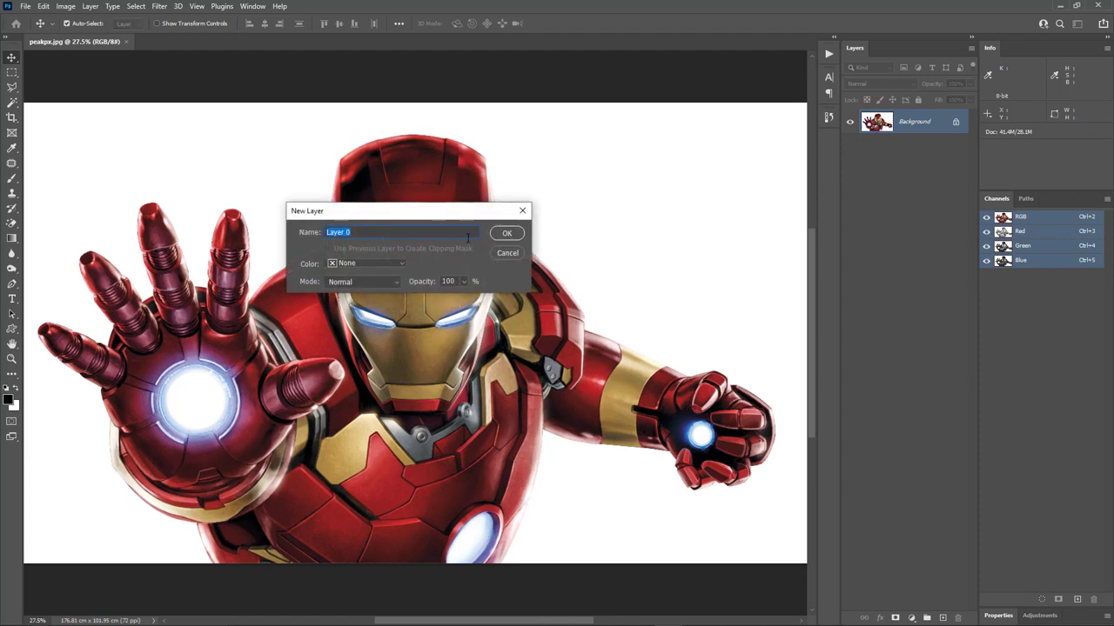
pyautogui.click(507, 234)
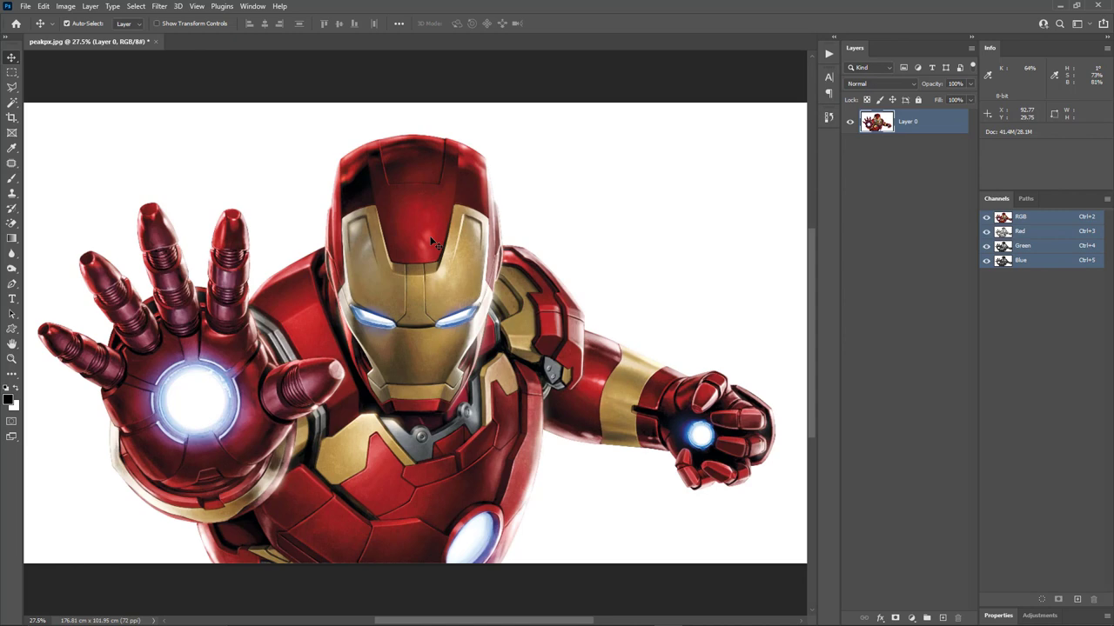
pyautogui.click(66, 7)
pyautogui.click(79, 137)
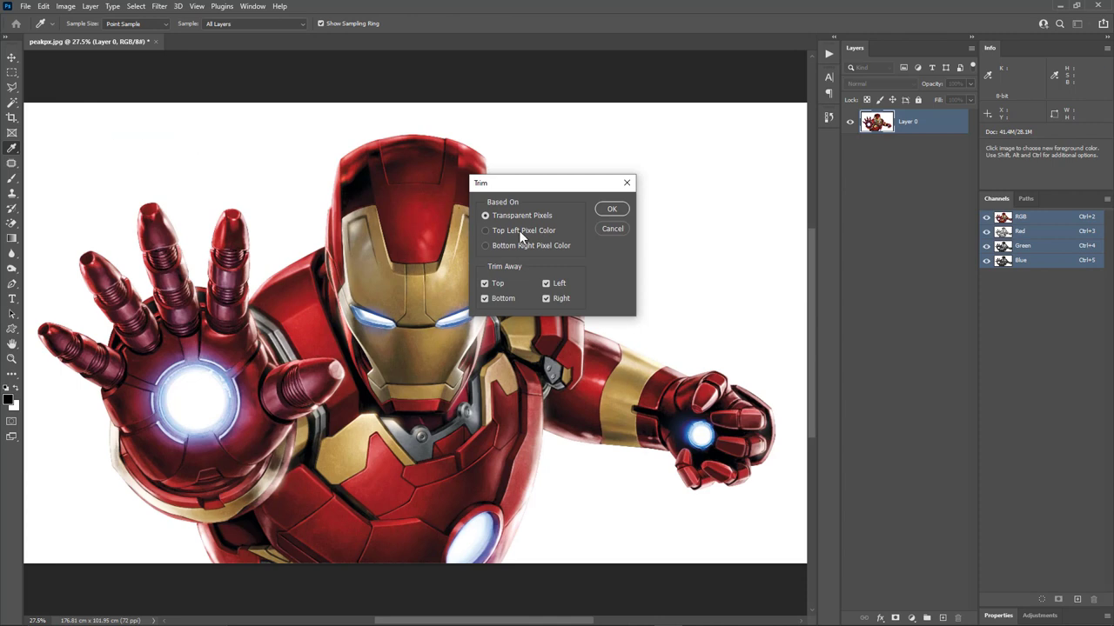
pyautogui.click(607, 209)
pyautogui.press('v')
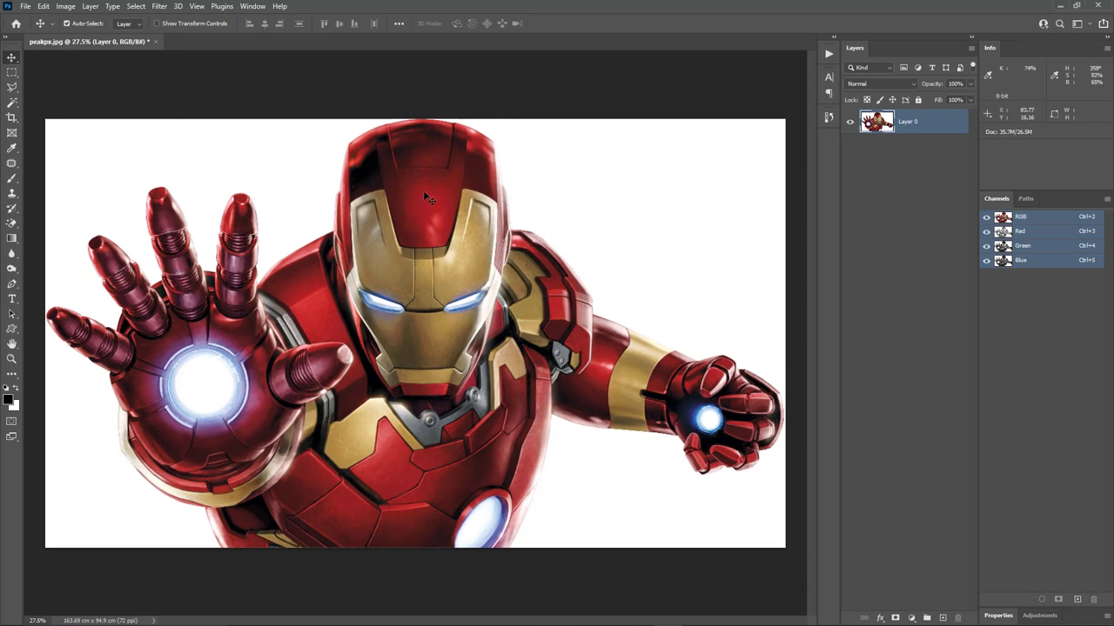
# Step: Resize the image to a width of 25 cm at 300 pixels/inch with Automatic resampling
pyautogui.click(66, 6)
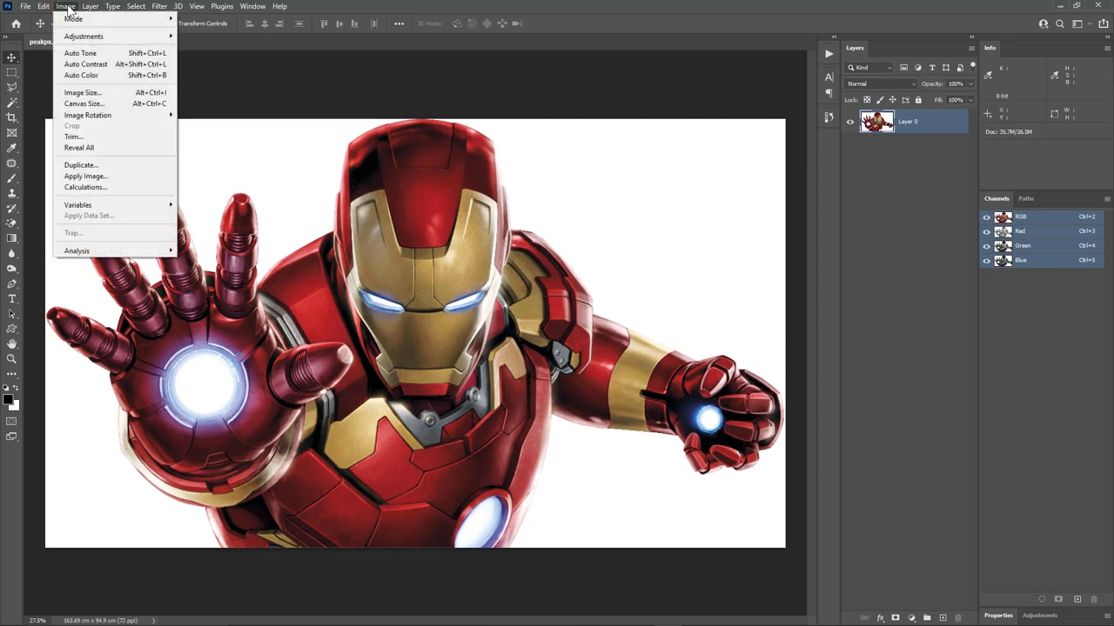
pyautogui.click(106, 92)
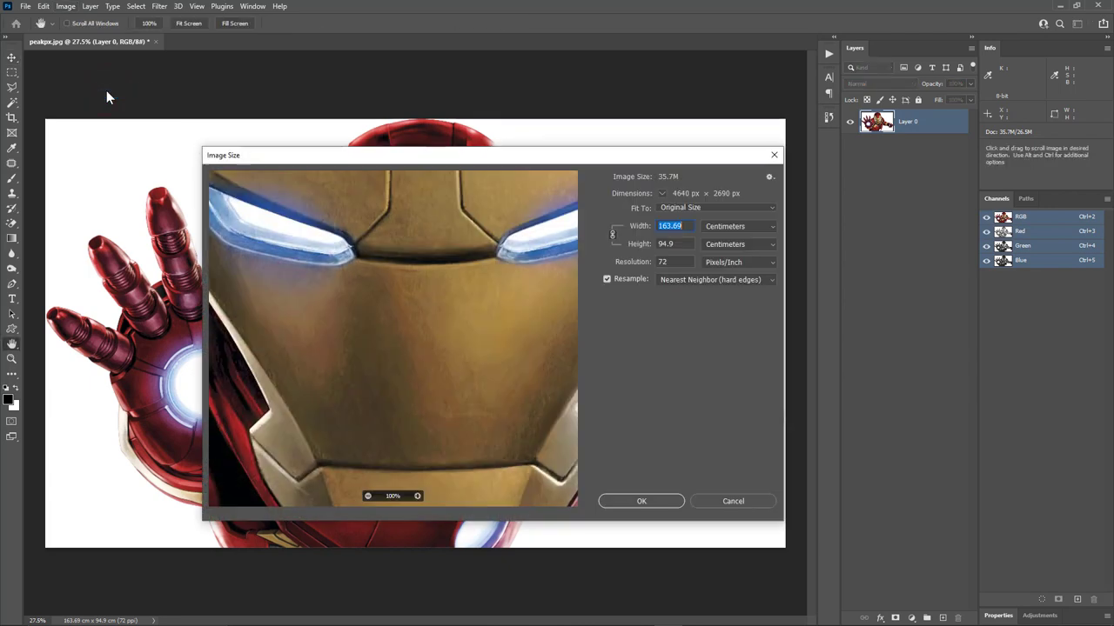
pyautogui.click(741, 281)
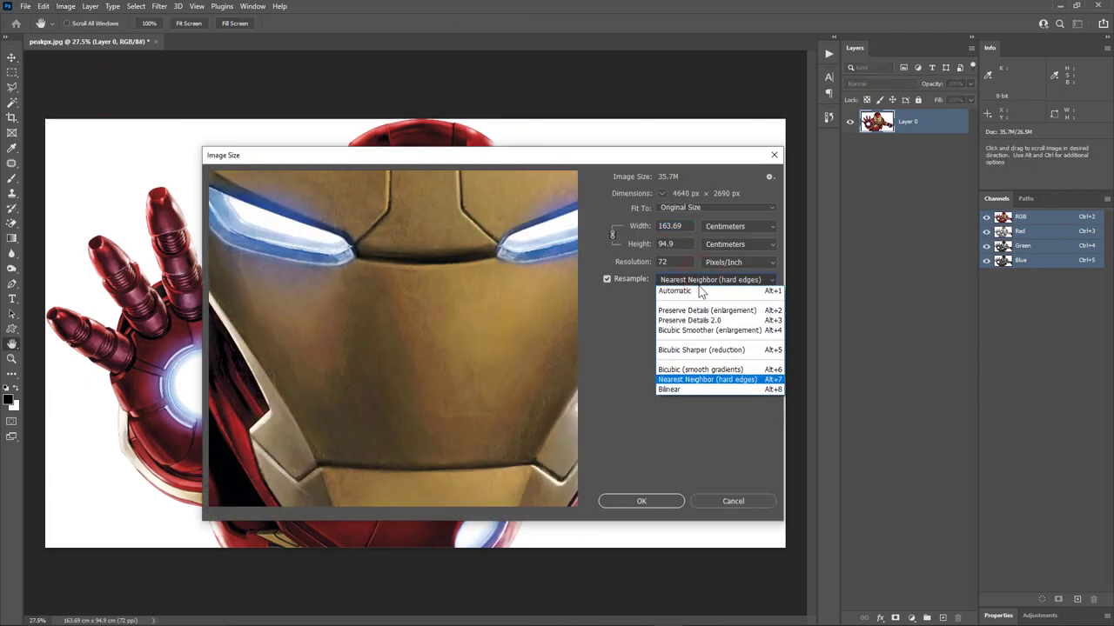
pyautogui.click(698, 287)
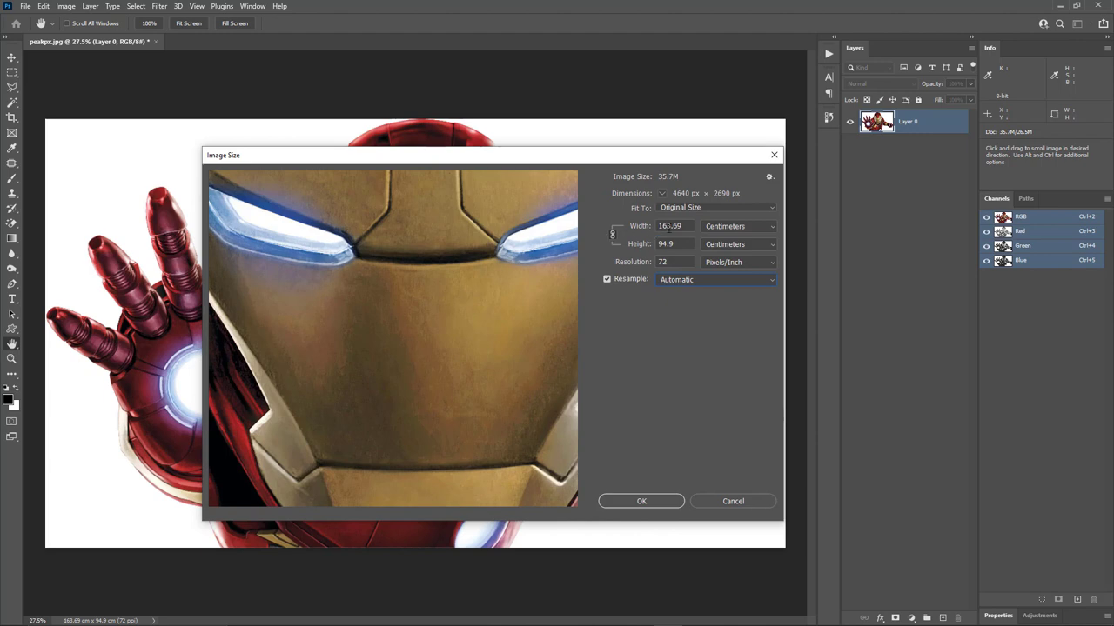
pyautogui.moveTo(689, 225); pyautogui.dragTo(631, 226)
pyautogui.write('25')
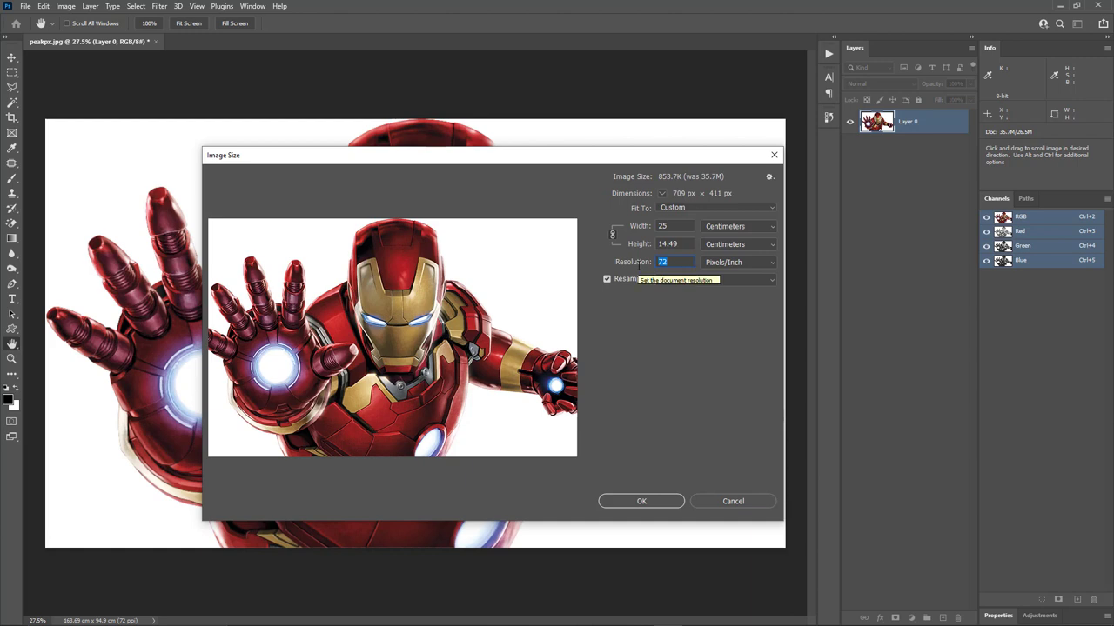
pyautogui.write('300')
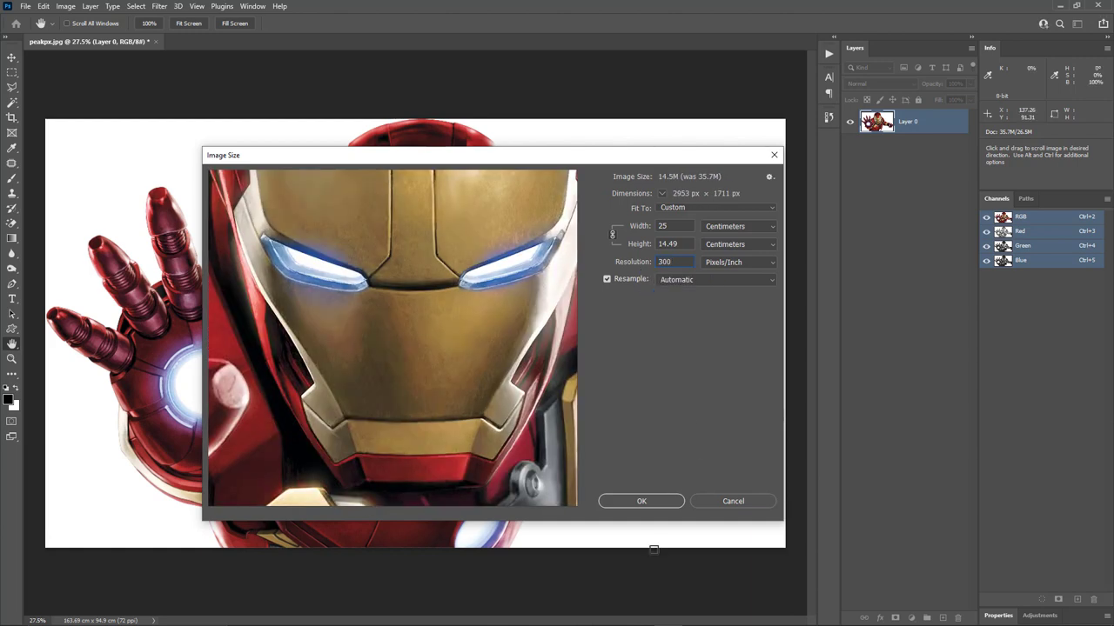
pyautogui.click(640, 501)
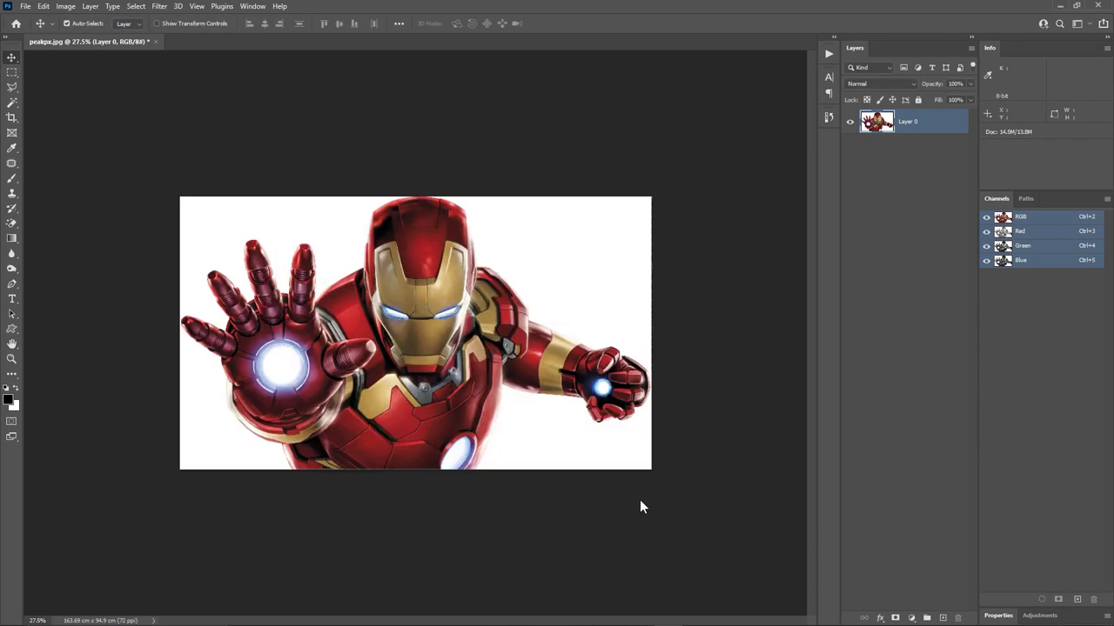
# Step: Add a new channel named "tshirt color" and make it a white spot color
pyautogui.scroll(4, 554, 341)
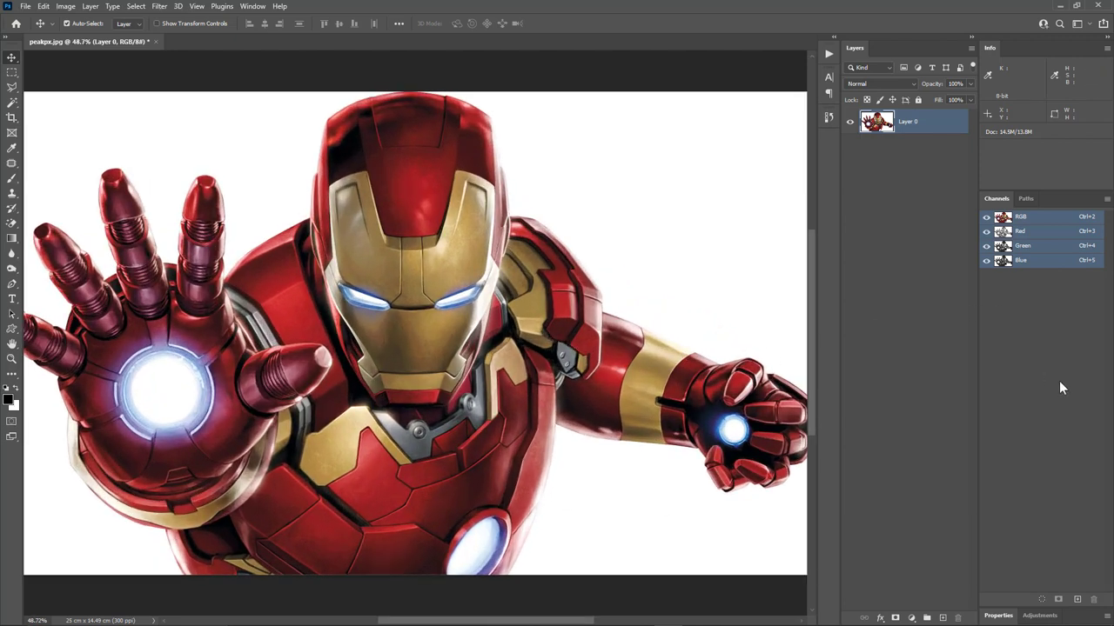
pyautogui.click(1077, 599)
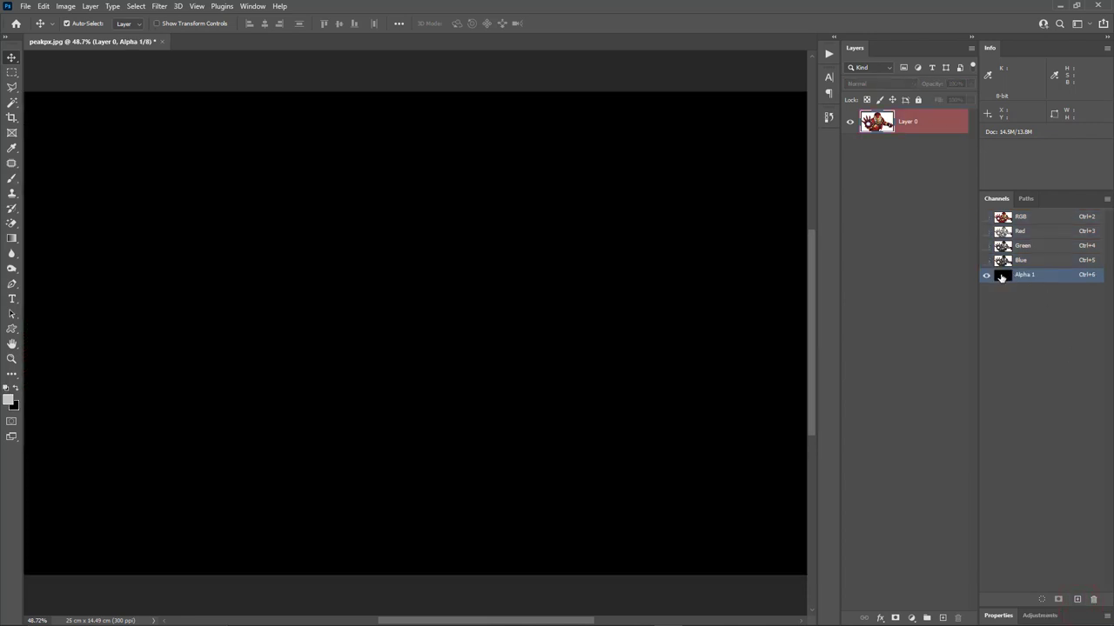
pyautogui.doubleClick(1002, 275)
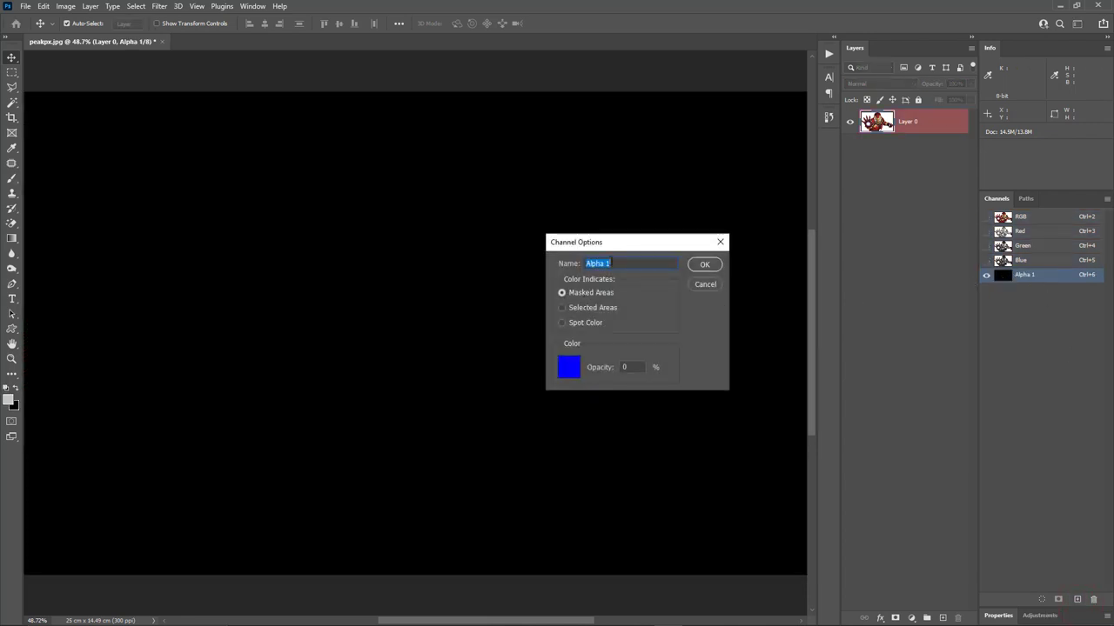
pyautogui.write('tshirt color')
pyautogui.click(580, 325)
pyautogui.click(570, 370)
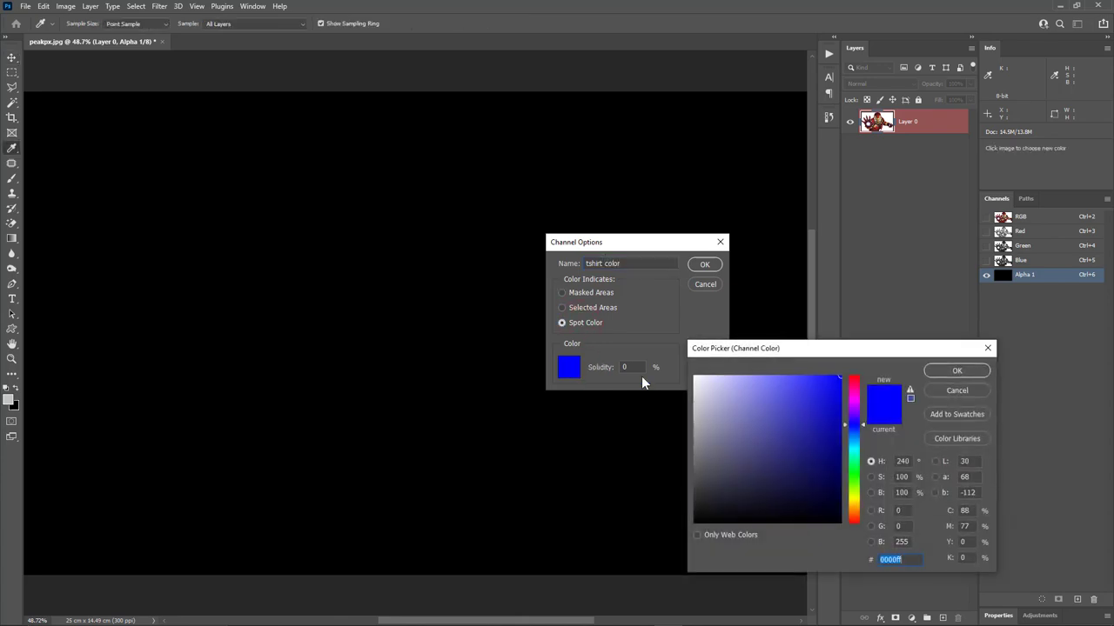
pyautogui.moveTo(744, 405); pyautogui.dragTo(694, 377)
pyautogui.click(948, 370)
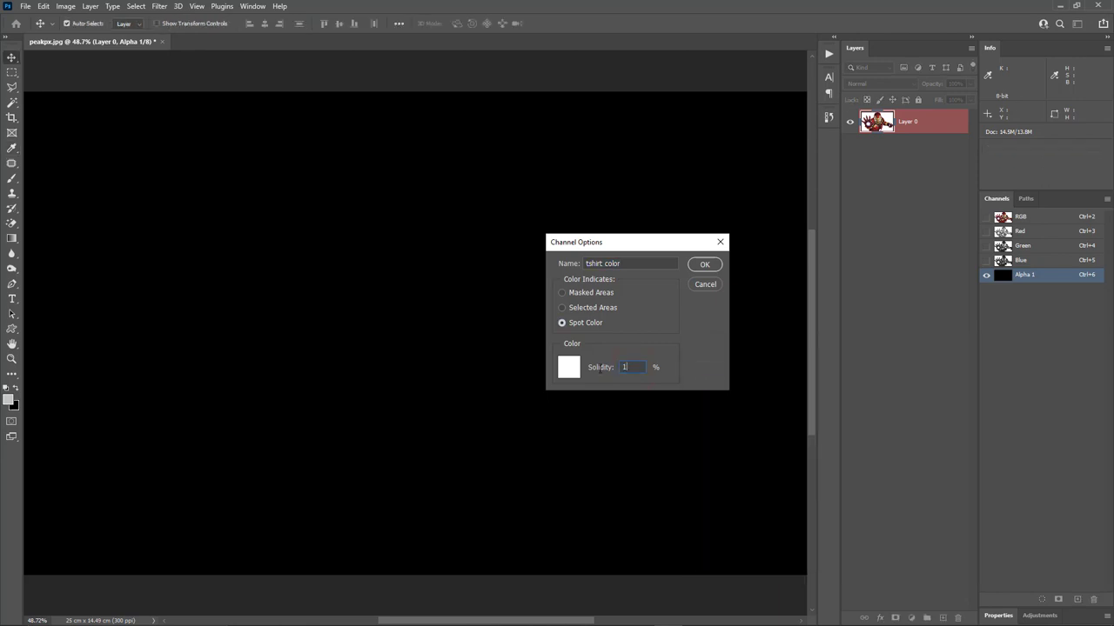
pyautogui.click(697, 264)
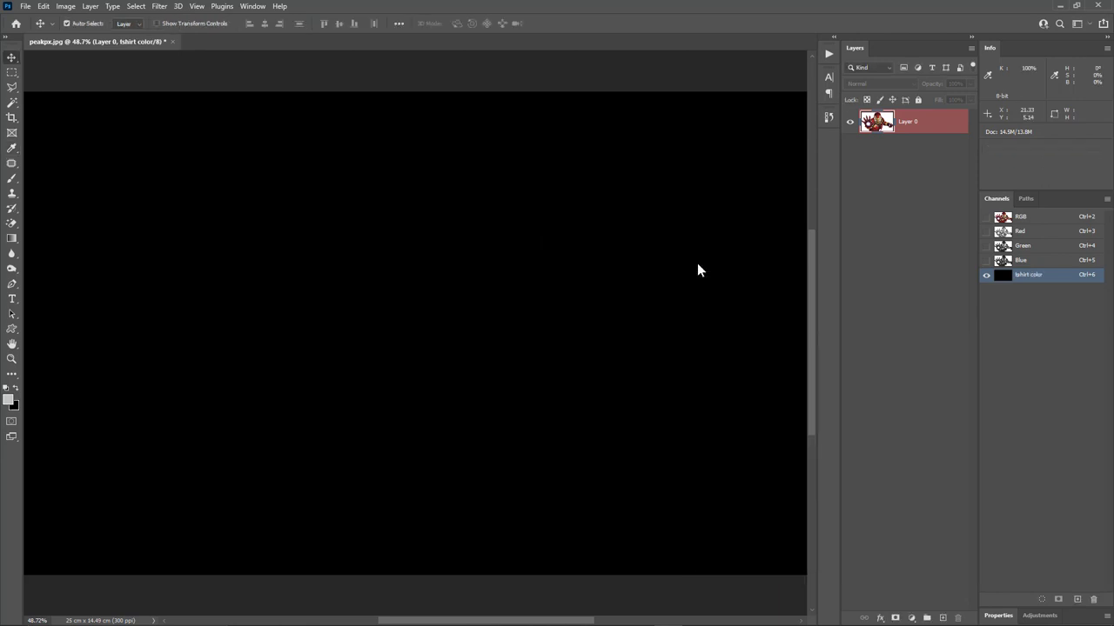
# Step: Select everything except the reds in the RGB composite using Color Range set to Reds with Invert on
pyautogui.click(1036, 220)
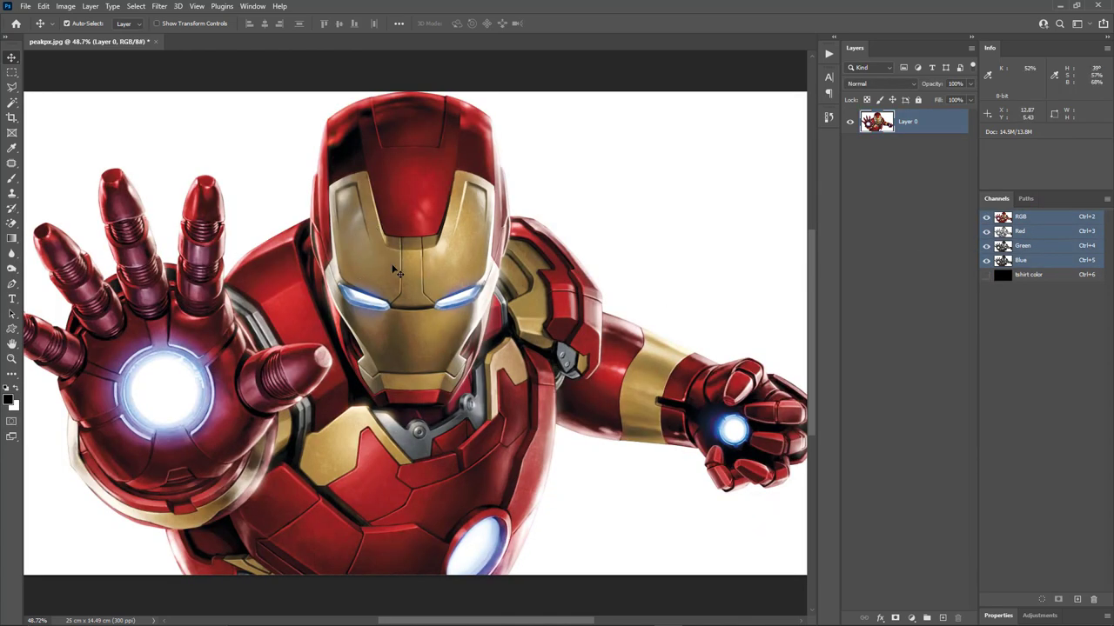
pyautogui.click(137, 6)
pyautogui.click(178, 119)
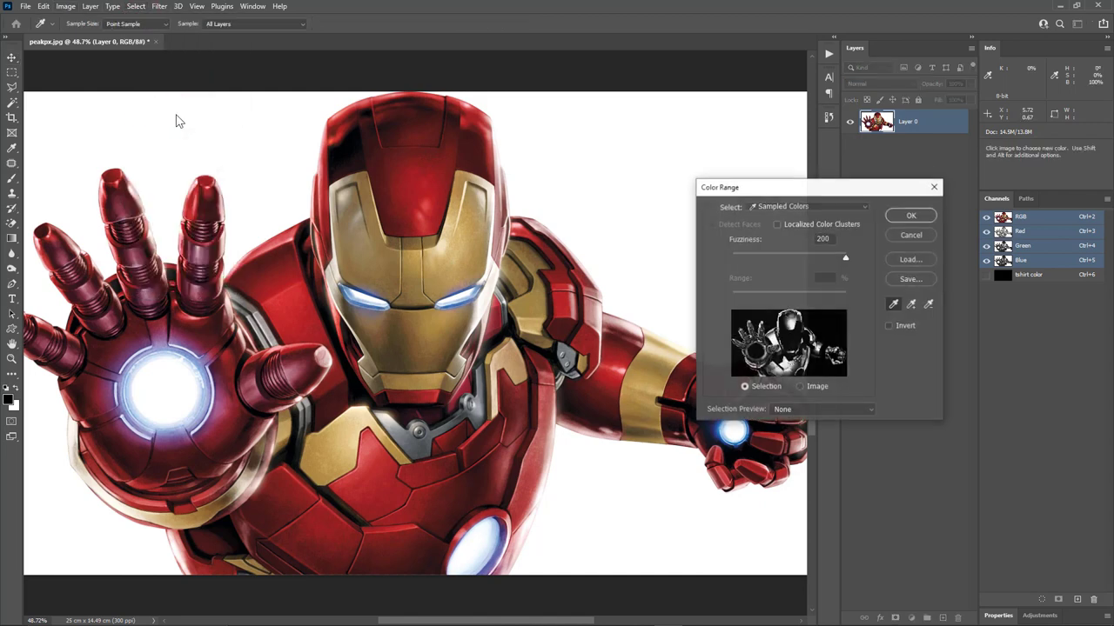
pyautogui.click(770, 208)
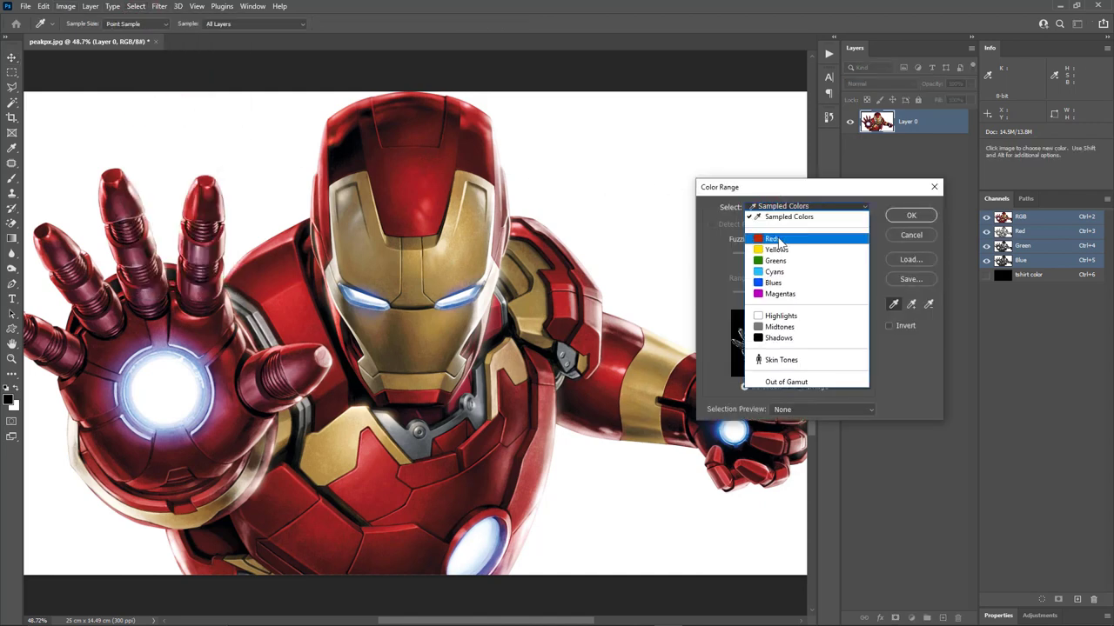
pyautogui.click(777, 236)
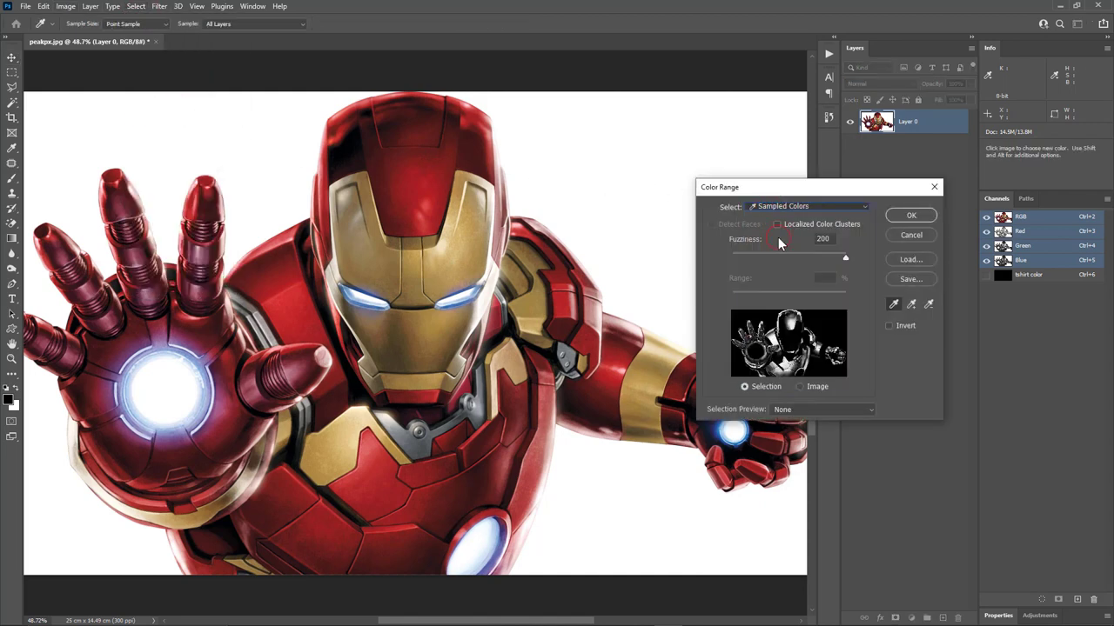
pyautogui.click(889, 327)
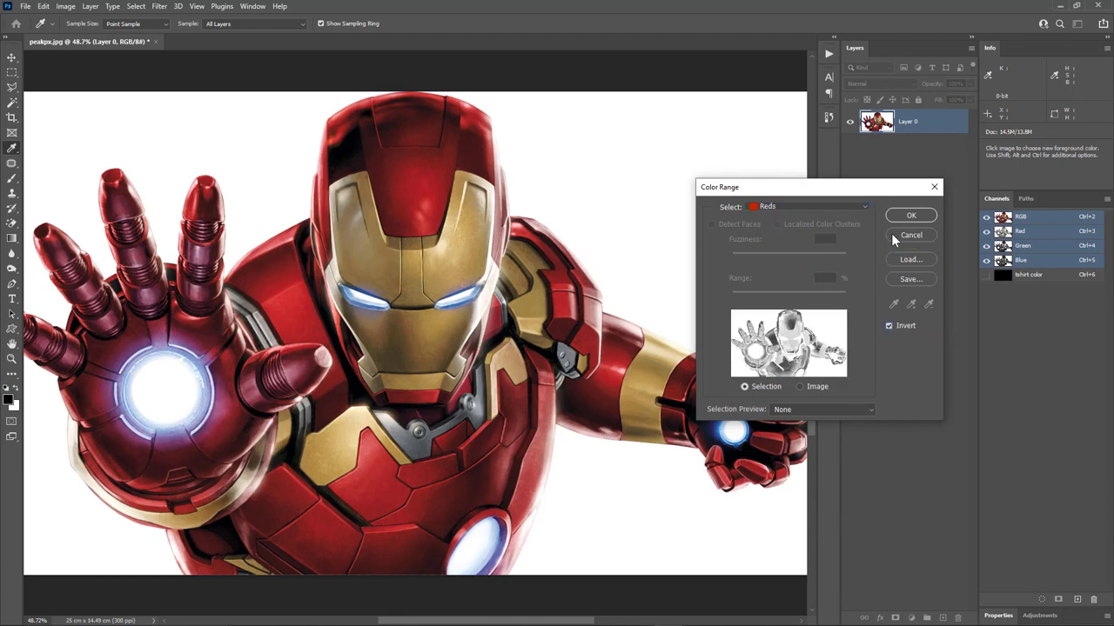
pyautogui.click(908, 215)
pyautogui.press('v')
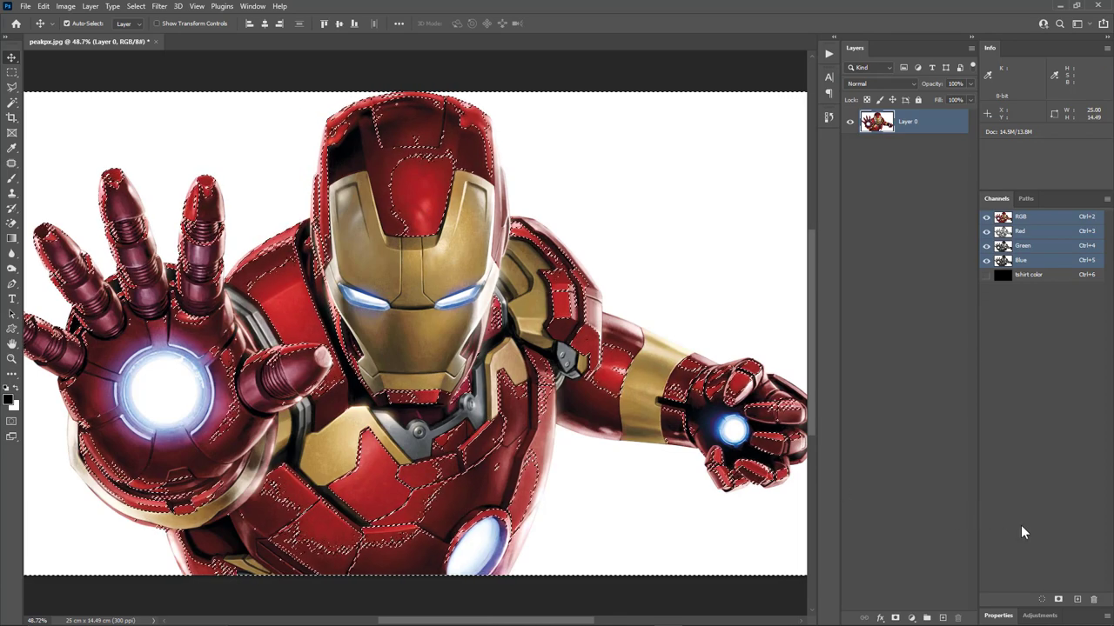
# Step: Save the inverted reds selection as a new channel, display that channel and deselect
pyautogui.click(1059, 600)
pyautogui.click(1049, 290)
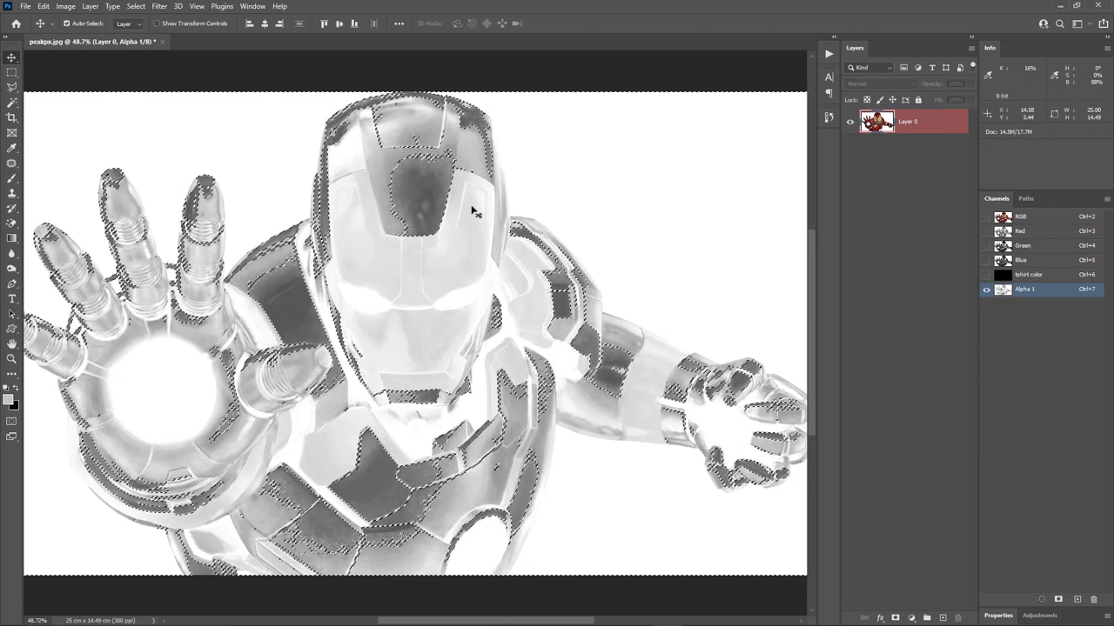
pyautogui.hotkey('ctrl', 'd')
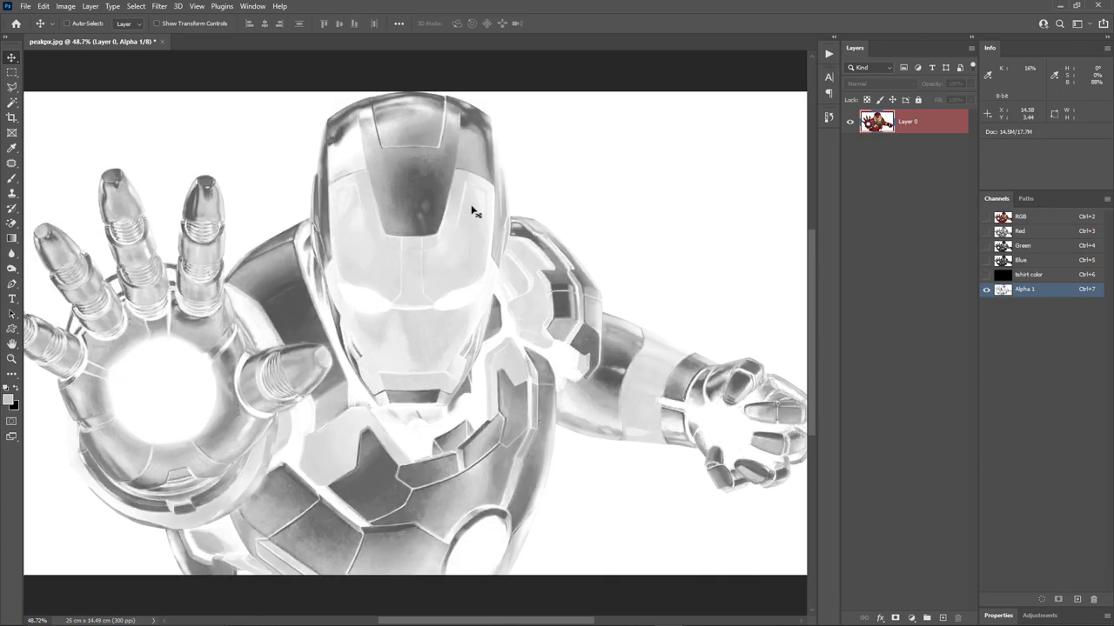
# Step: Name the new channel "red" and make it a spot color with colour ff0000 and 0% solidity
pyautogui.doubleClick(1005, 291)
pyautogui.write('red')
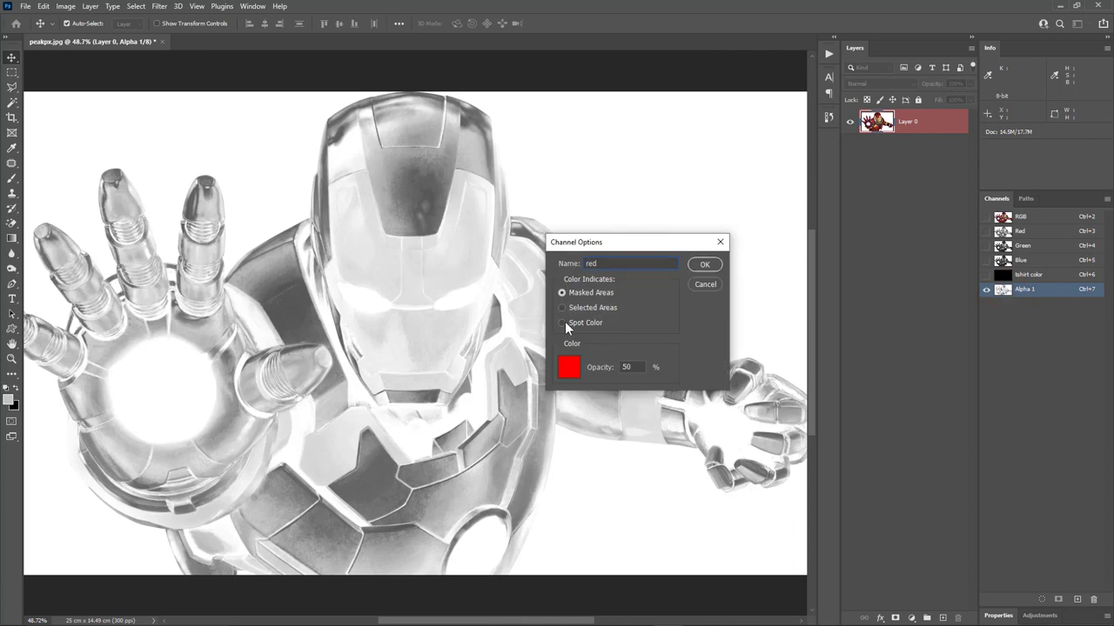
pyautogui.click(562, 322)
pyautogui.click(638, 371)
pyautogui.doubleClick(631, 368)
pyautogui.write('0')
pyautogui.click(568, 367)
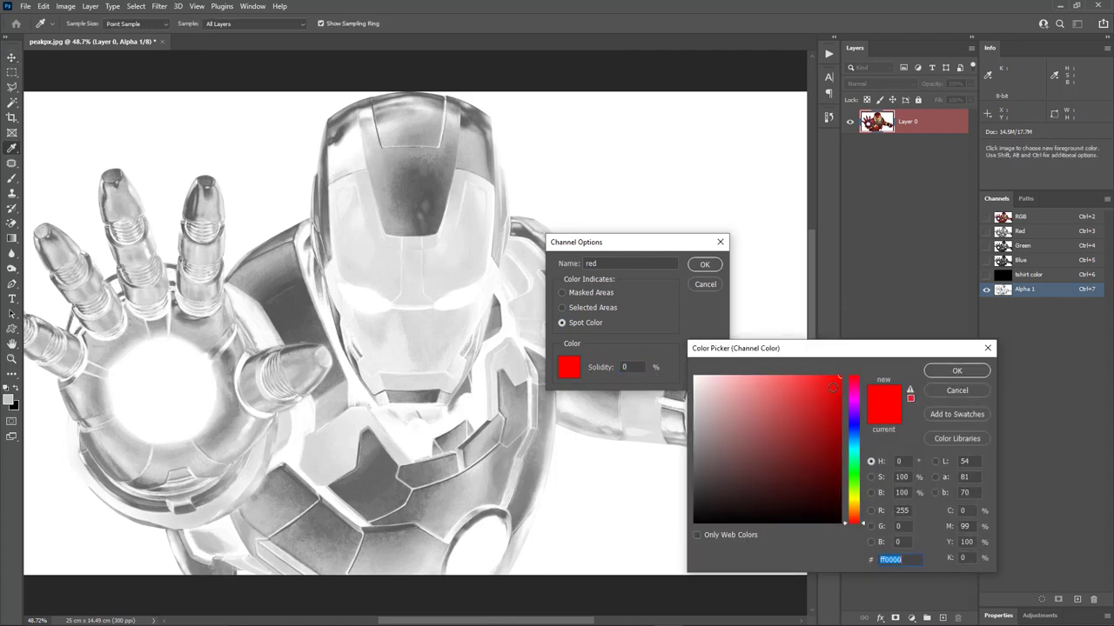
pyautogui.click(865, 344)
pyautogui.click(953, 371)
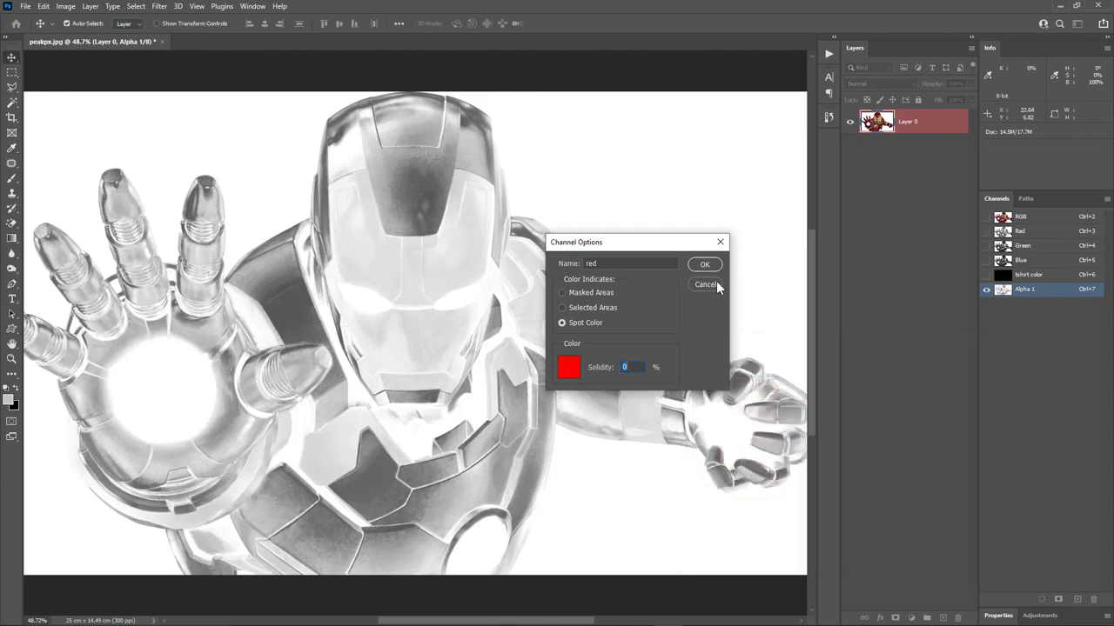
pyautogui.click(705, 264)
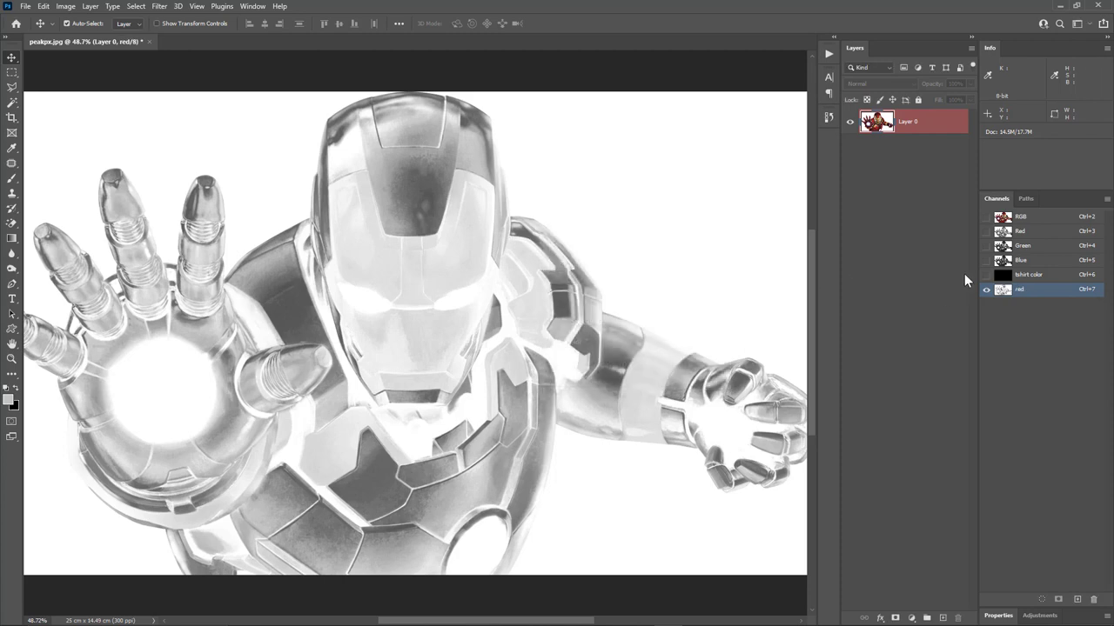
# Step: Preview the red channel together with the tshirt color channel and return to the RGB composite
pyautogui.click(986, 274)
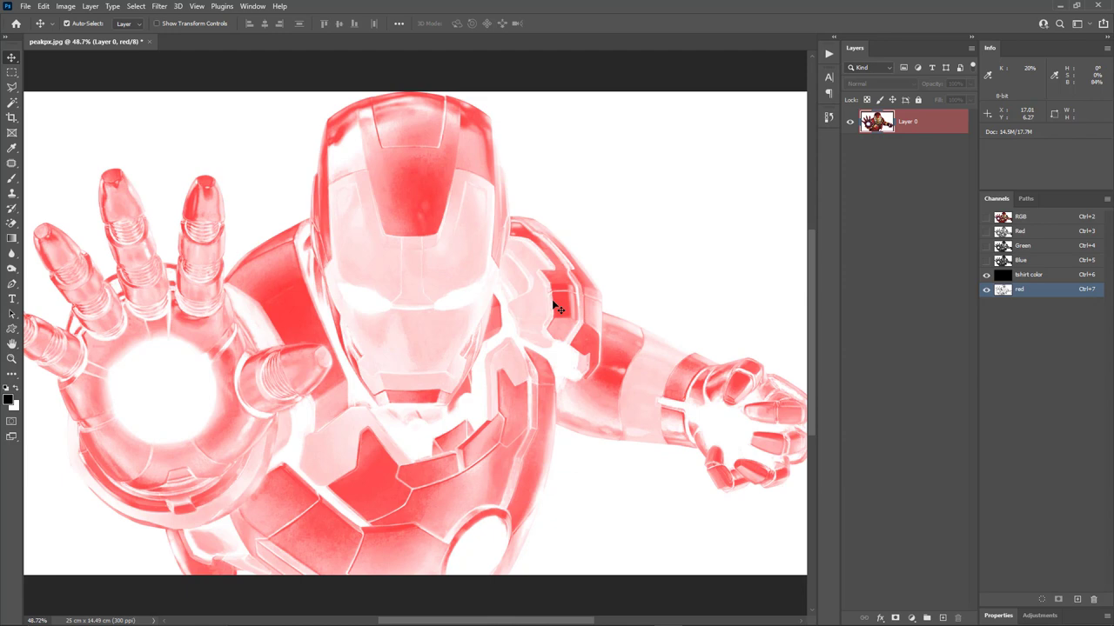
pyautogui.click(986, 275)
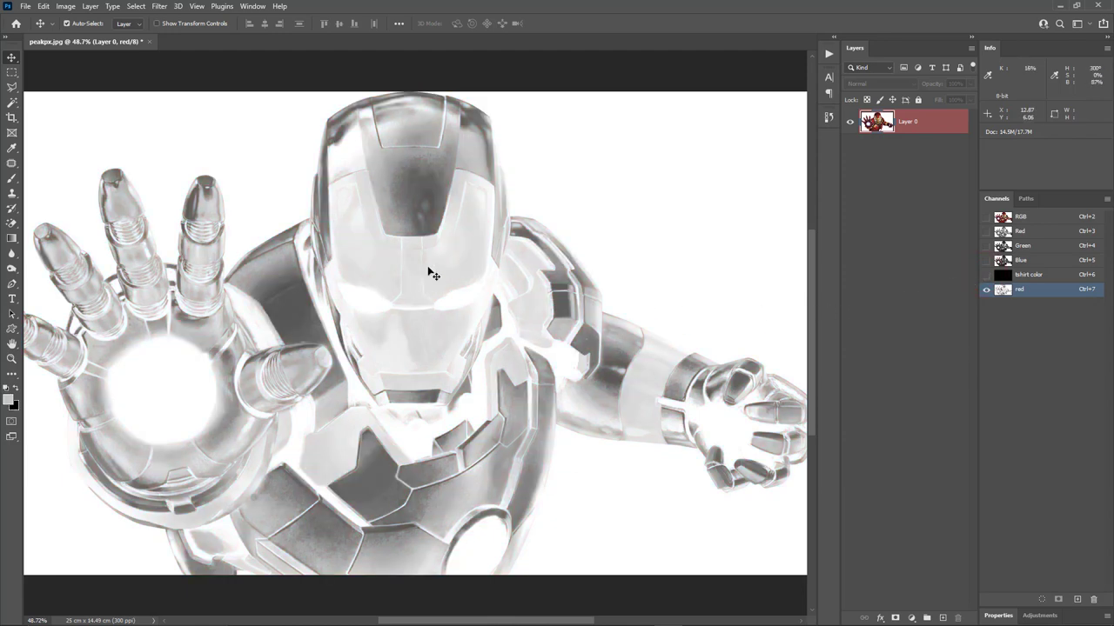
pyautogui.click(1032, 219)
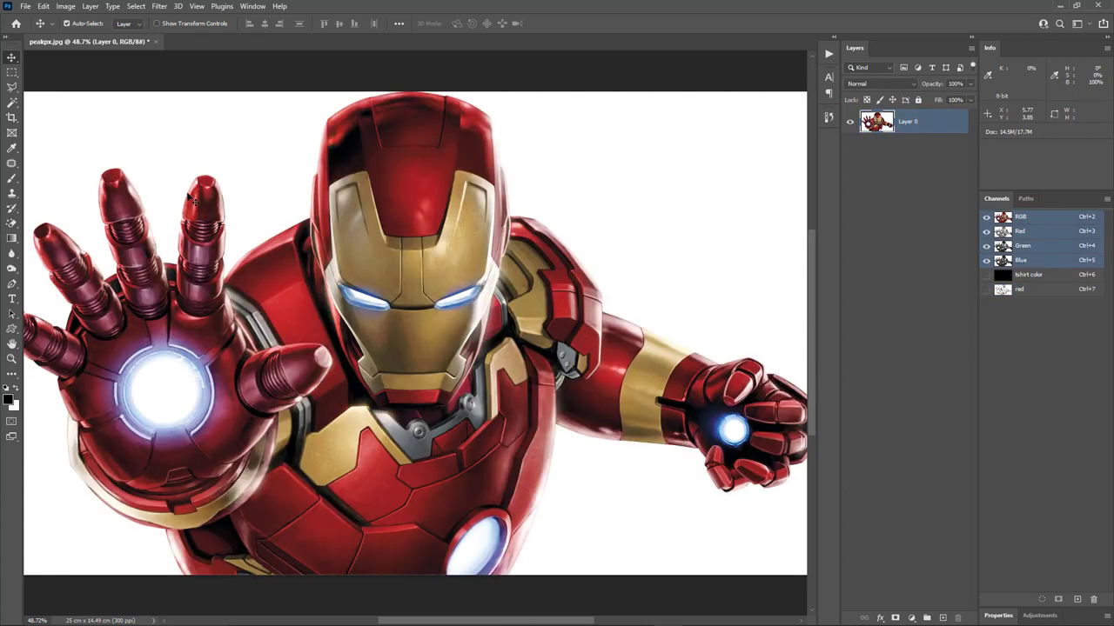
# Step: Select everything except the yellows in the RGB composite using Color Range set to Yellows with Invert on
pyautogui.click(132, 6)
pyautogui.click(176, 118)
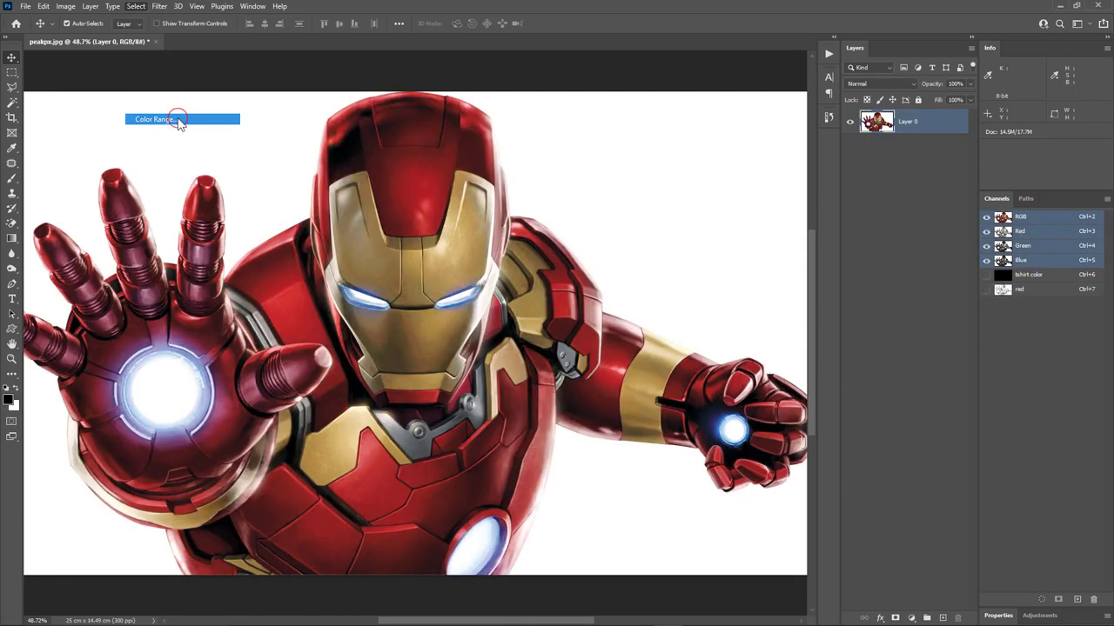
pyautogui.click(782, 206)
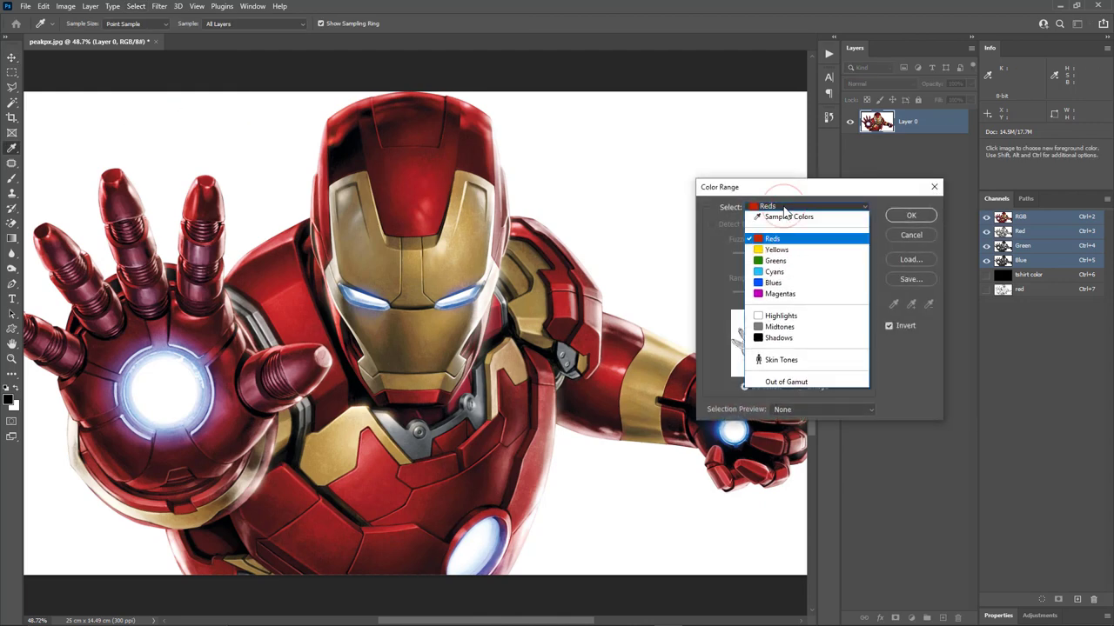
pyautogui.click(777, 251)
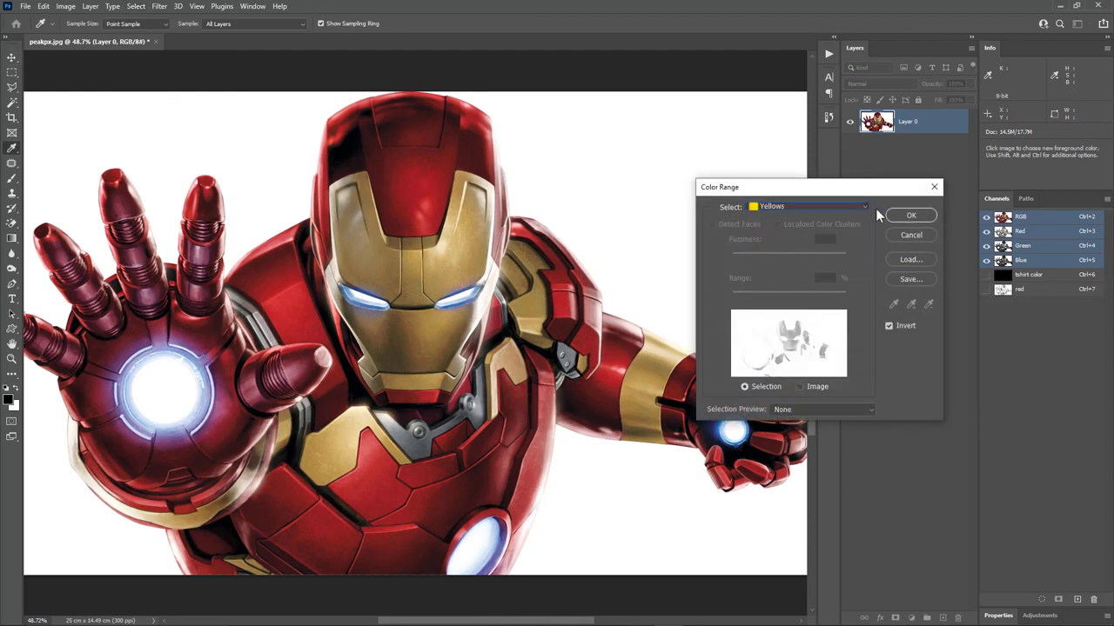
pyautogui.click(902, 214)
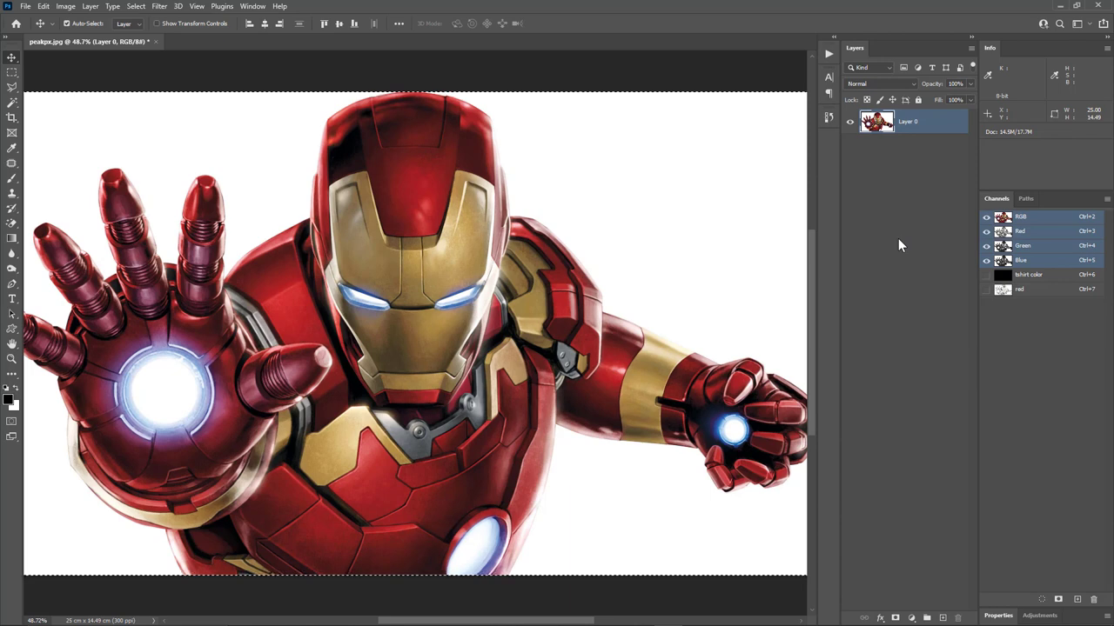
# Step: Save the inverted yellows selection as a new channel, display that channel and deselect
pyautogui.click(1058, 600)
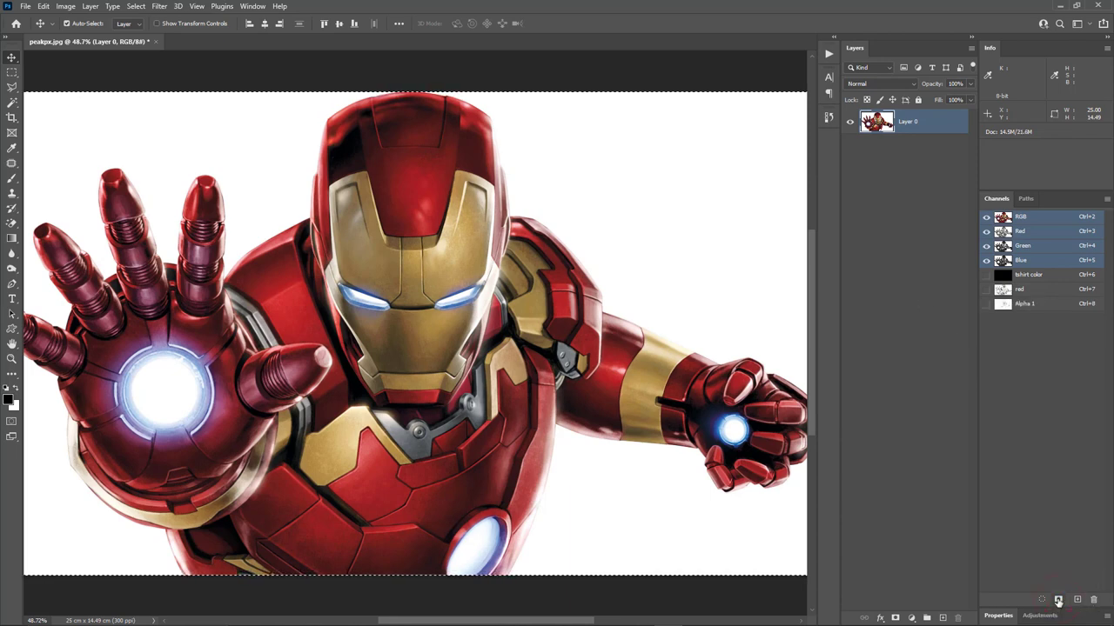
pyautogui.click(1054, 303)
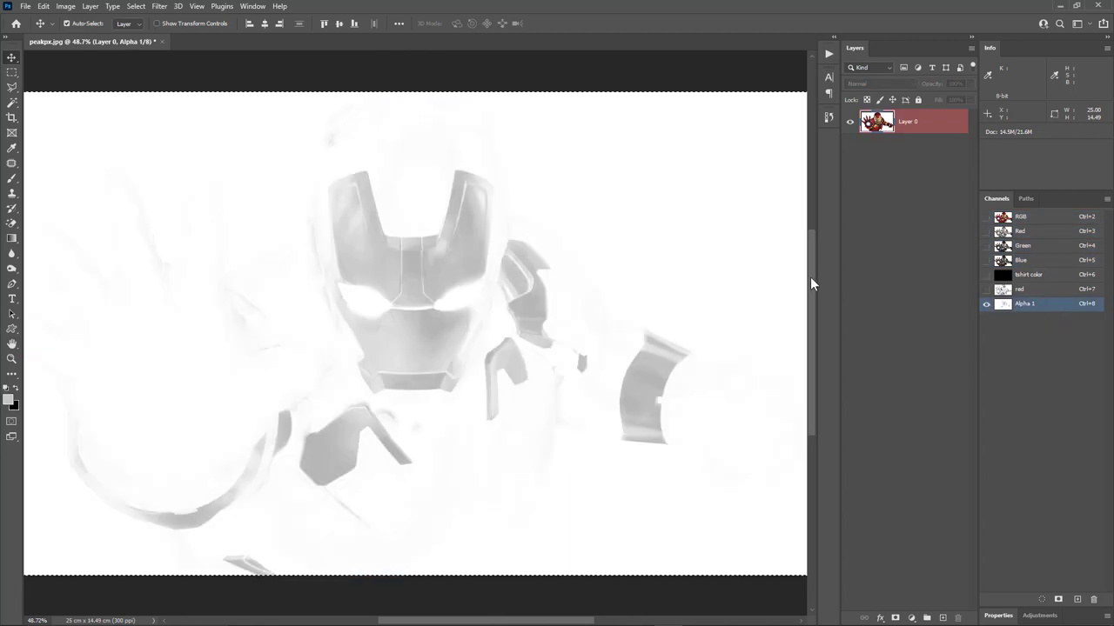
pyautogui.hotkey('ctrl', 'd')
# Step: Name the new channel "yellow" and make it a spot color with hue 60 (ffff00) and 0% solidity
pyautogui.doubleClick(1004, 305)
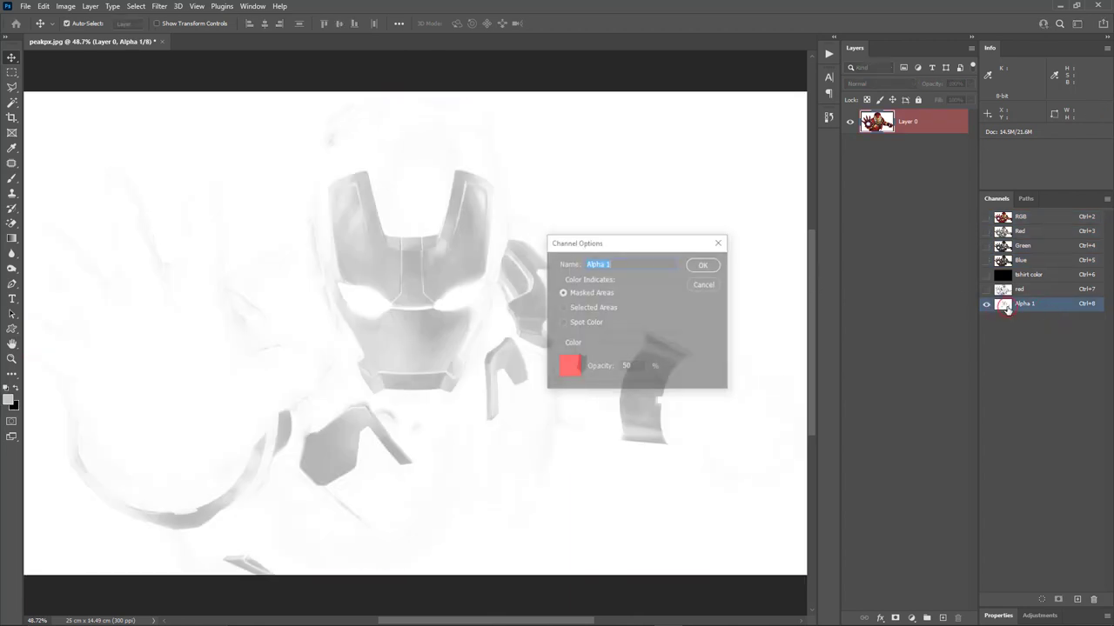
pyautogui.write('v')
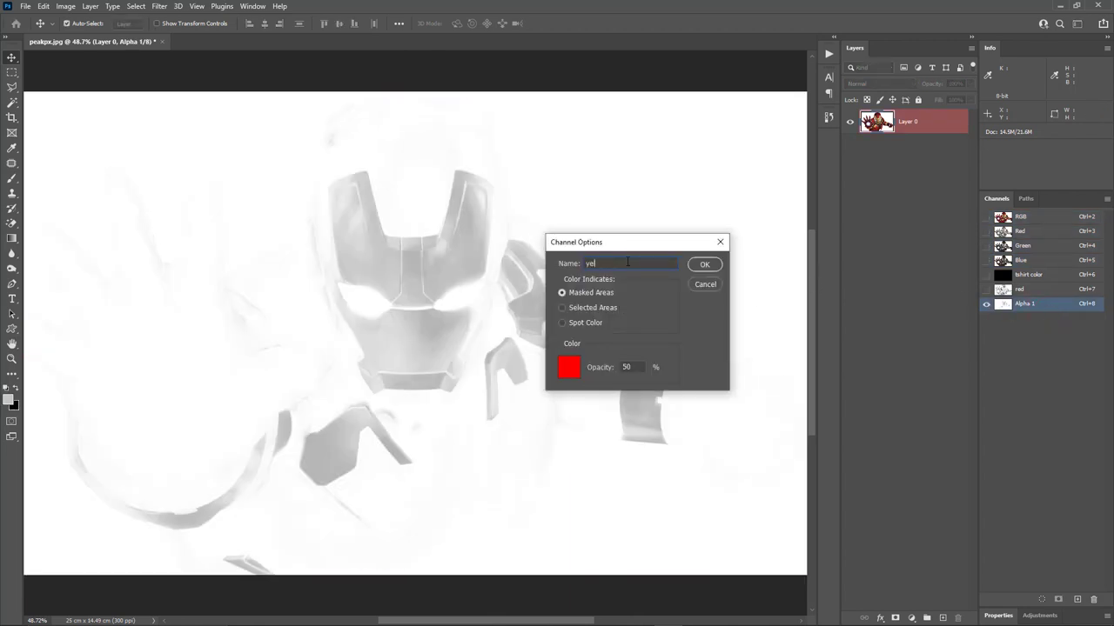
pyautogui.click(588, 321)
pyautogui.click(567, 368)
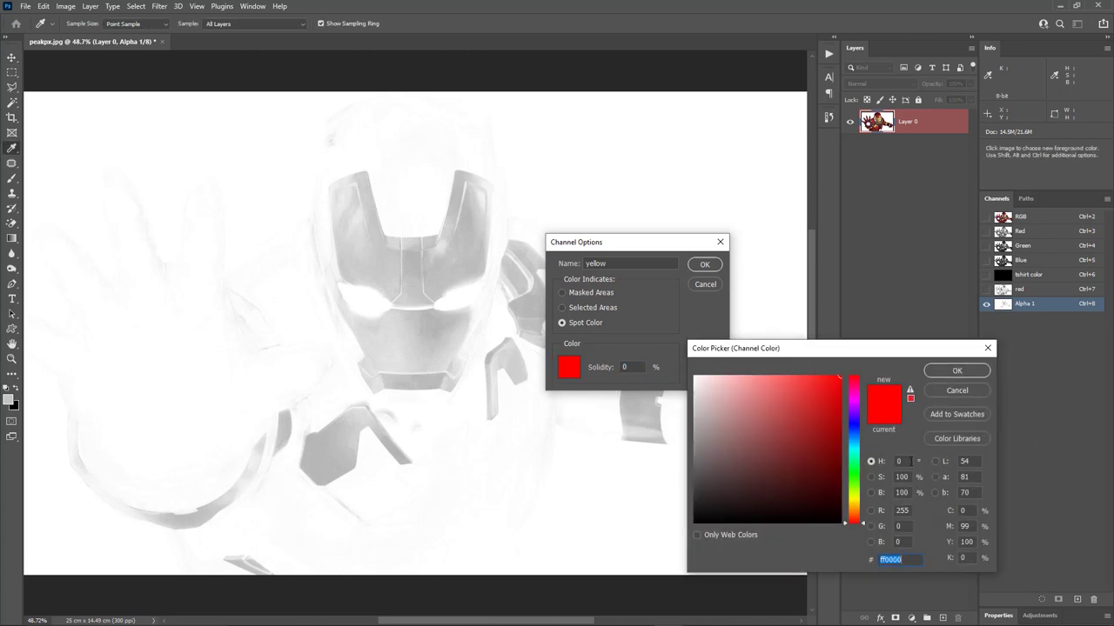
pyautogui.click(900, 461)
pyautogui.write('60')
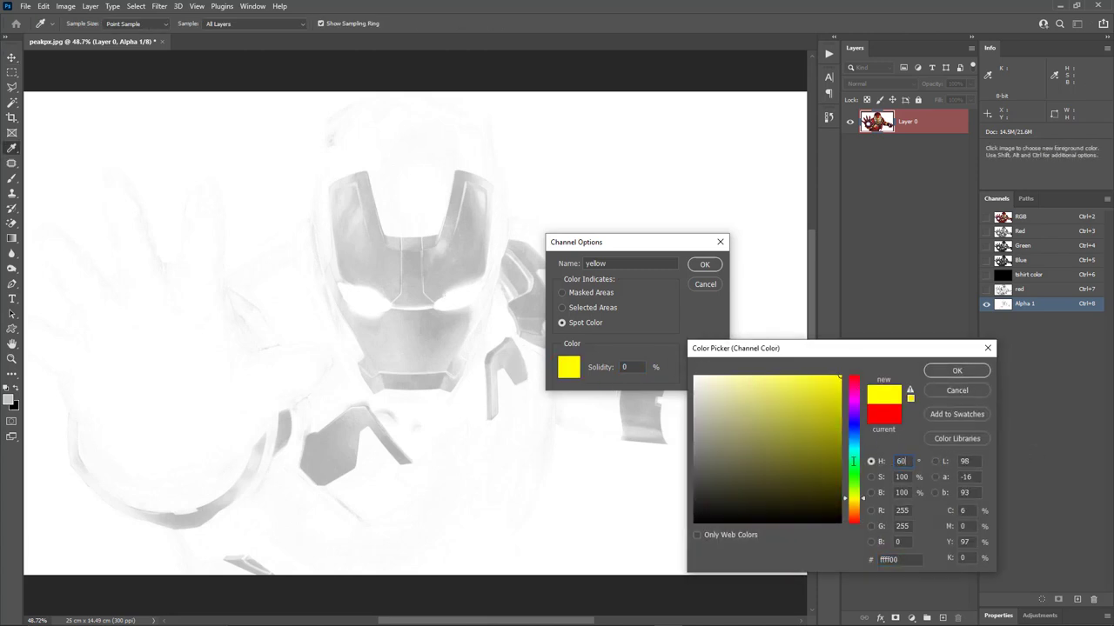
pyautogui.click(954, 372)
pyautogui.click(700, 265)
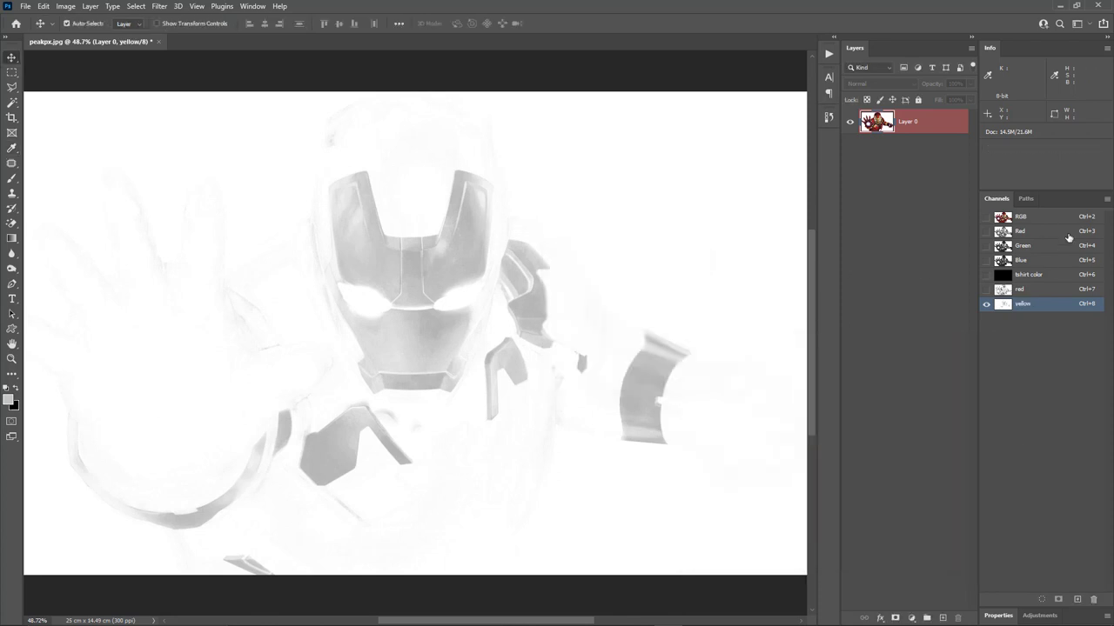
# Step: Return to the RGB composite and check the Greens in Color Range with the selection preview set to Grayscale
pyautogui.click(1035, 224)
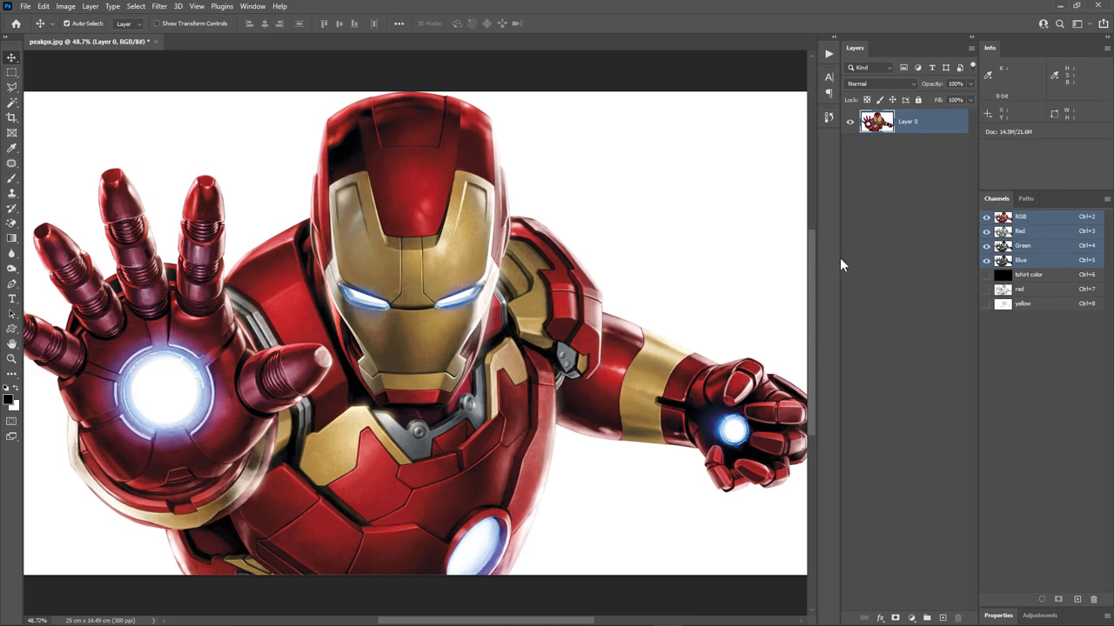
pyautogui.click(136, 6)
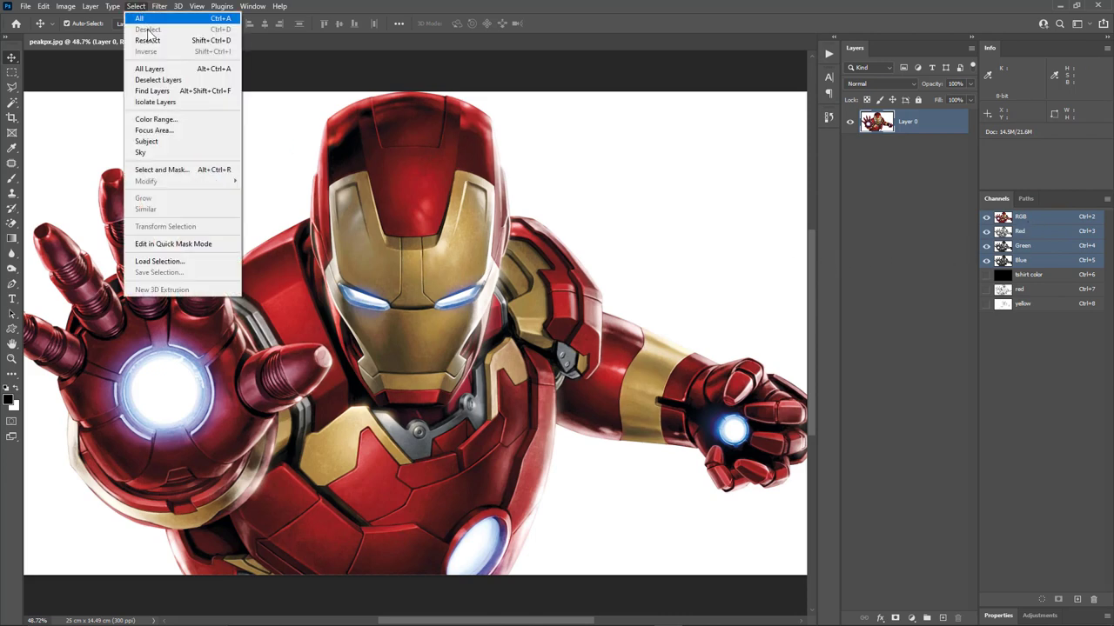
pyautogui.click(156, 114)
pyautogui.click(773, 213)
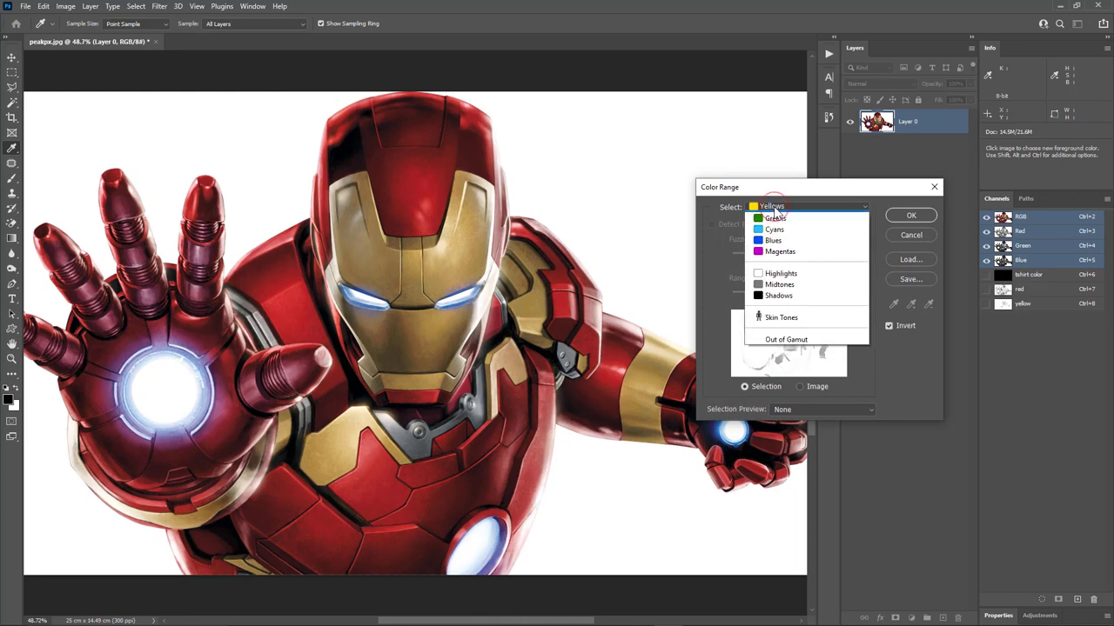
pyautogui.click(773, 260)
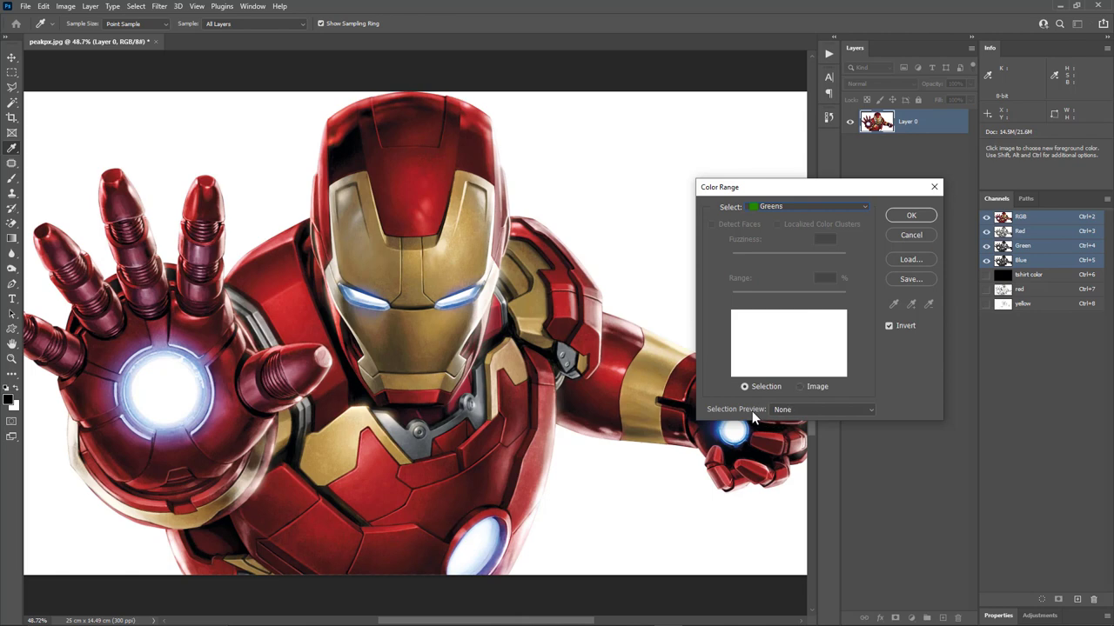
pyautogui.click(793, 413)
pyautogui.click(792, 440)
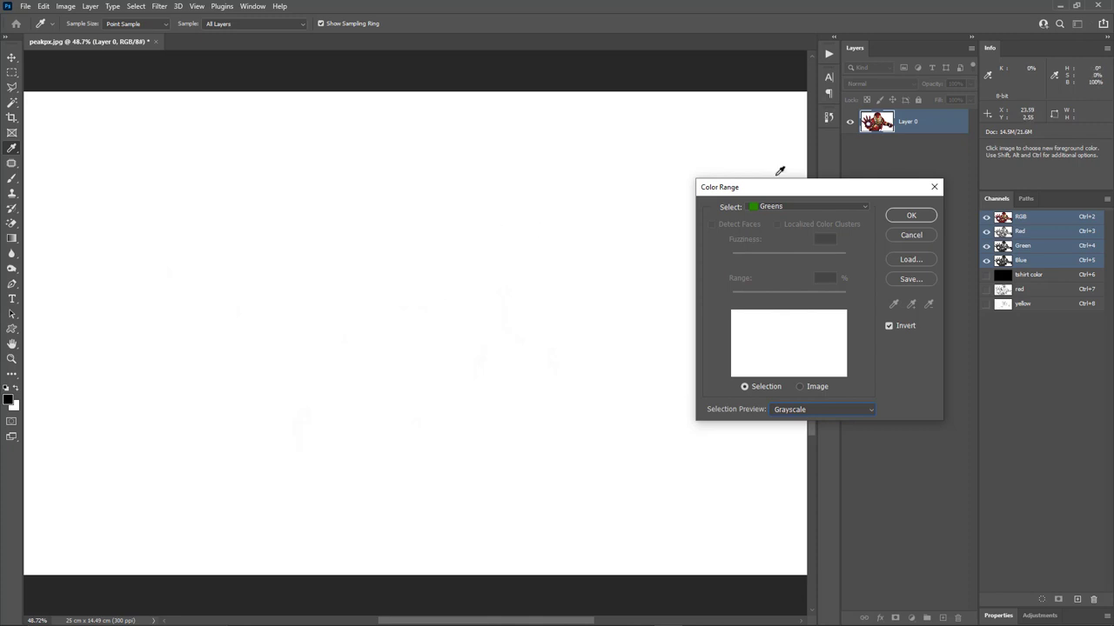
# Step: Set Color Range to Cyans with Invert on and save the resulting selection as a new channel shown on its own
pyautogui.click(783, 207)
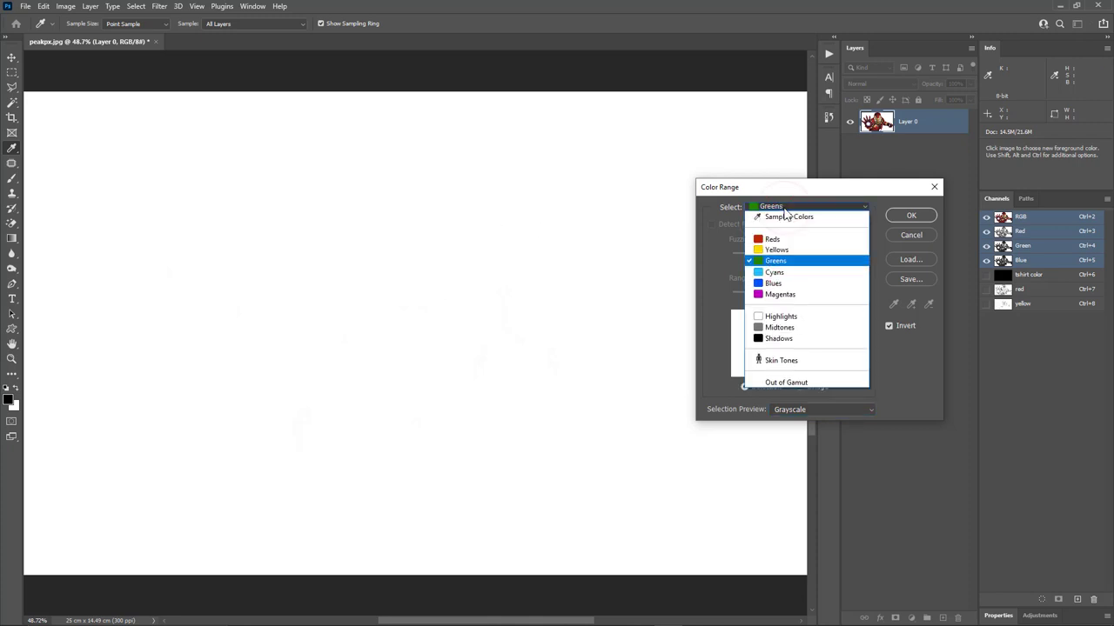
pyautogui.click(777, 273)
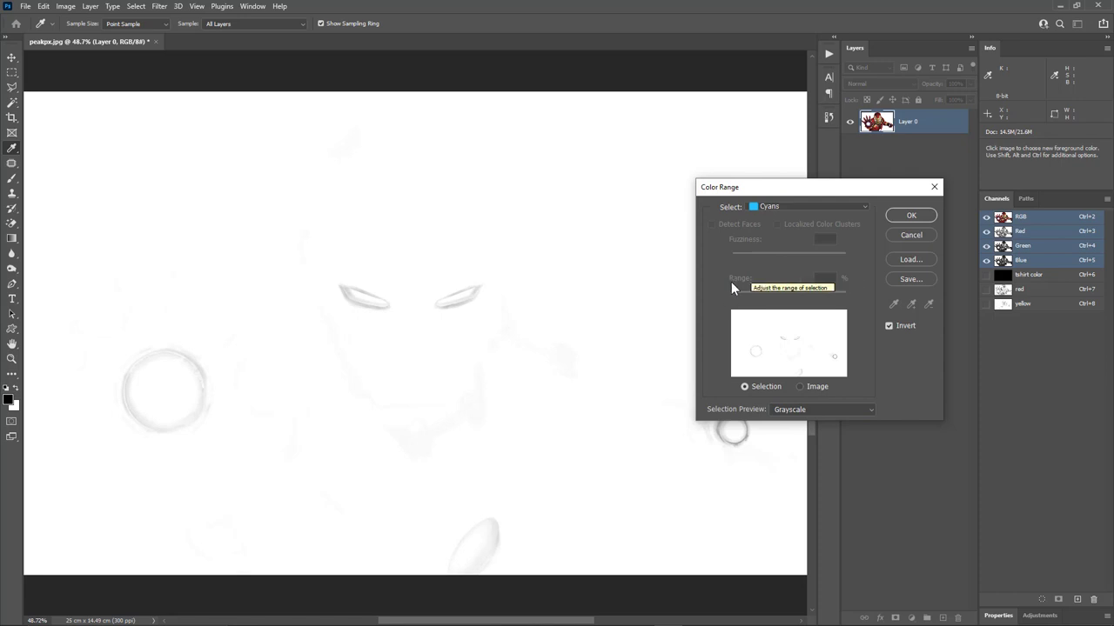
pyautogui.click(915, 215)
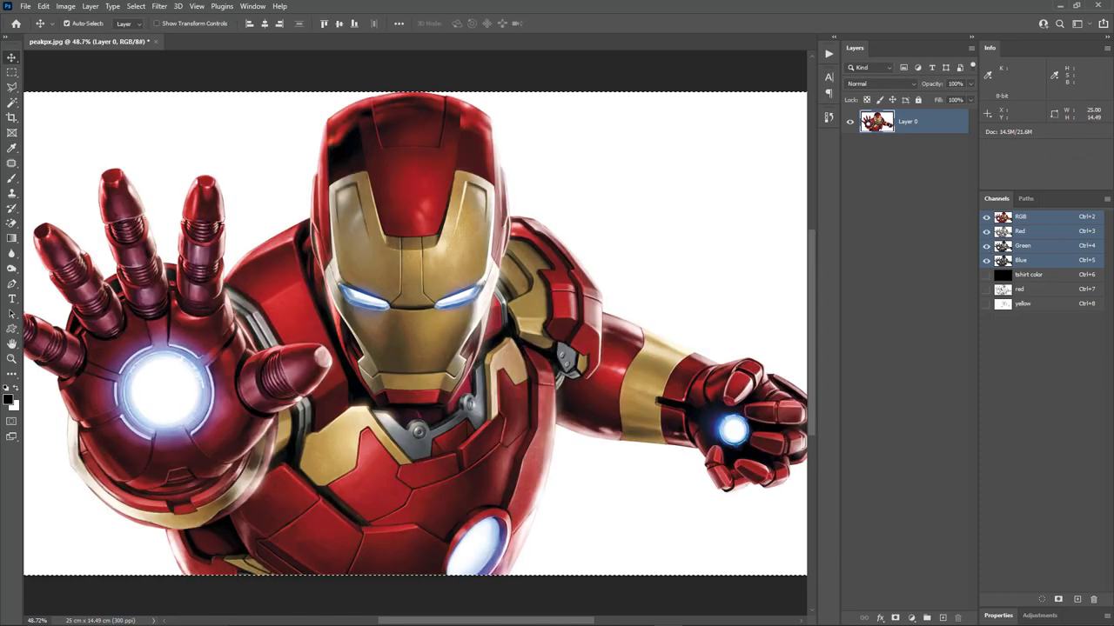
pyautogui.click(1058, 599)
pyautogui.click(1036, 320)
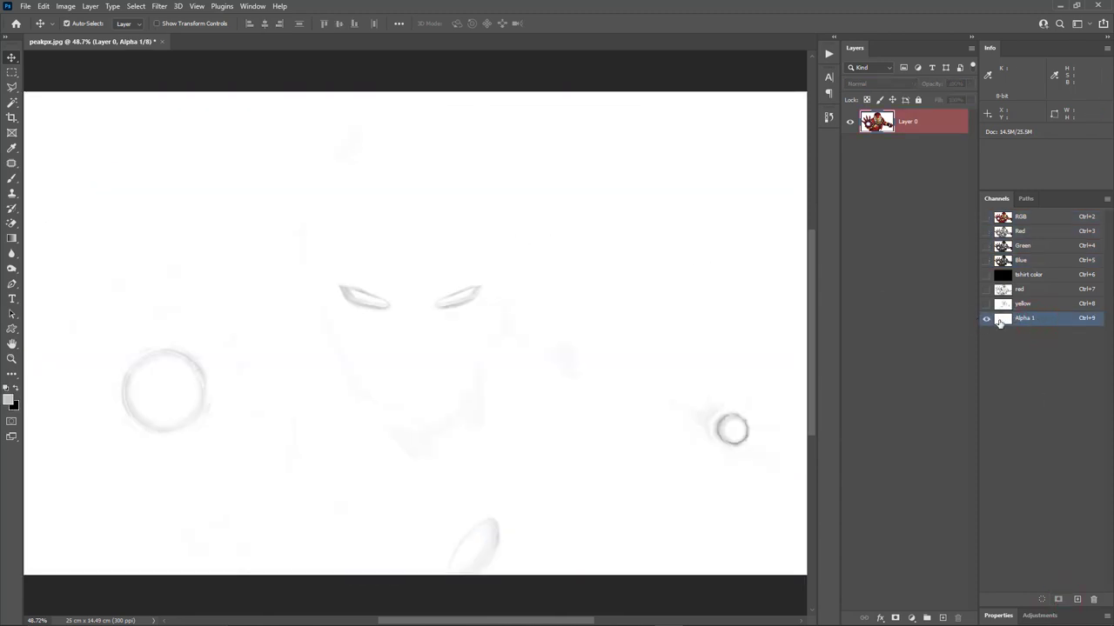
# Step: Name the new channel "cyan" and make it a spot color with hue 180 (00ffff) and 0% solidity
pyautogui.doubleClick(1000, 319)
pyautogui.write('cyan')
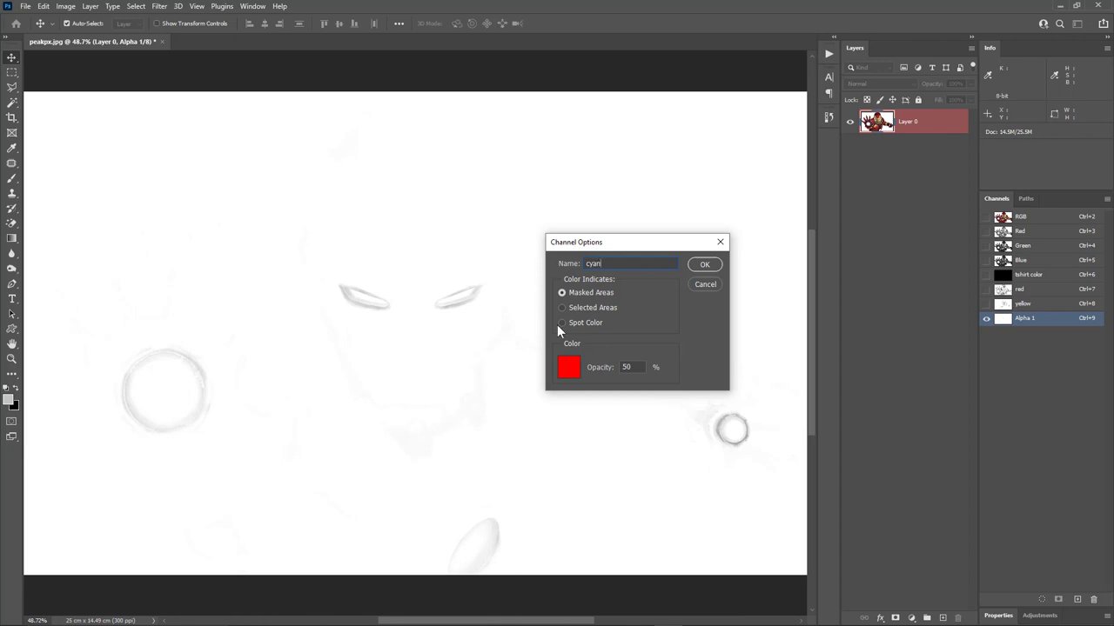
pyautogui.click(580, 323)
pyautogui.moveTo(639, 369); pyautogui.dragTo(605, 372)
pyautogui.click(569, 368)
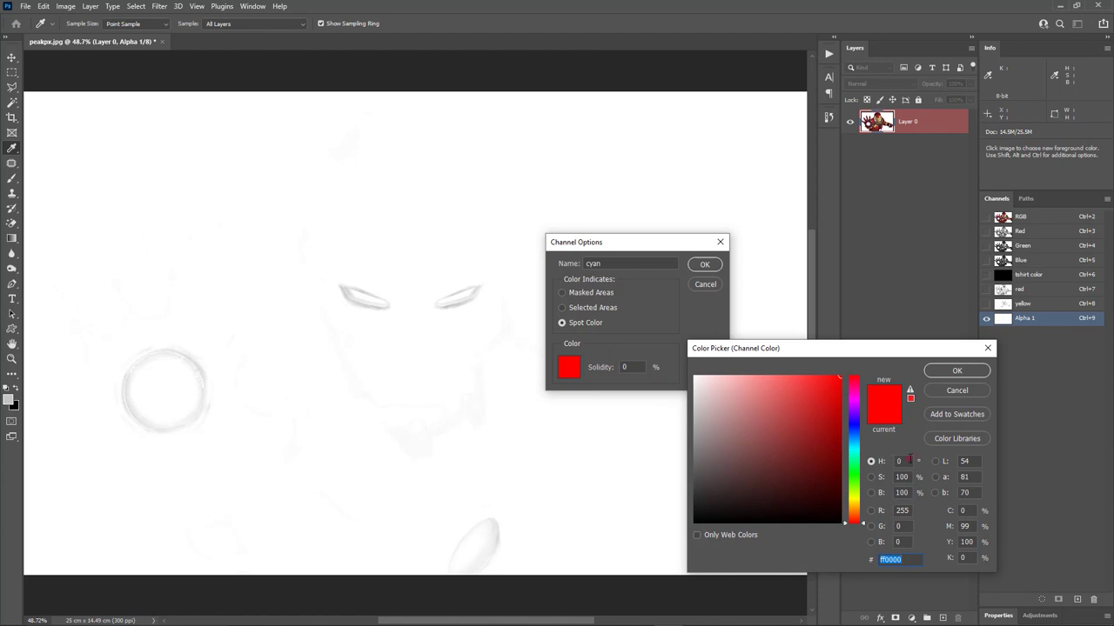
pyautogui.click(905, 461)
pyautogui.write('180')
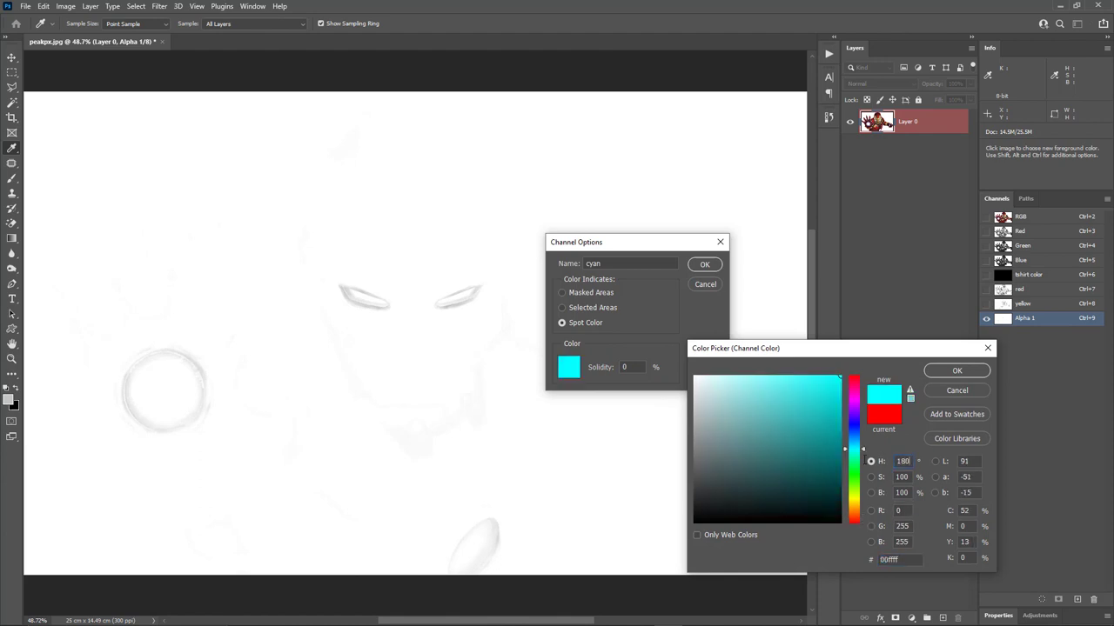
pyautogui.click(956, 371)
pyautogui.click(705, 263)
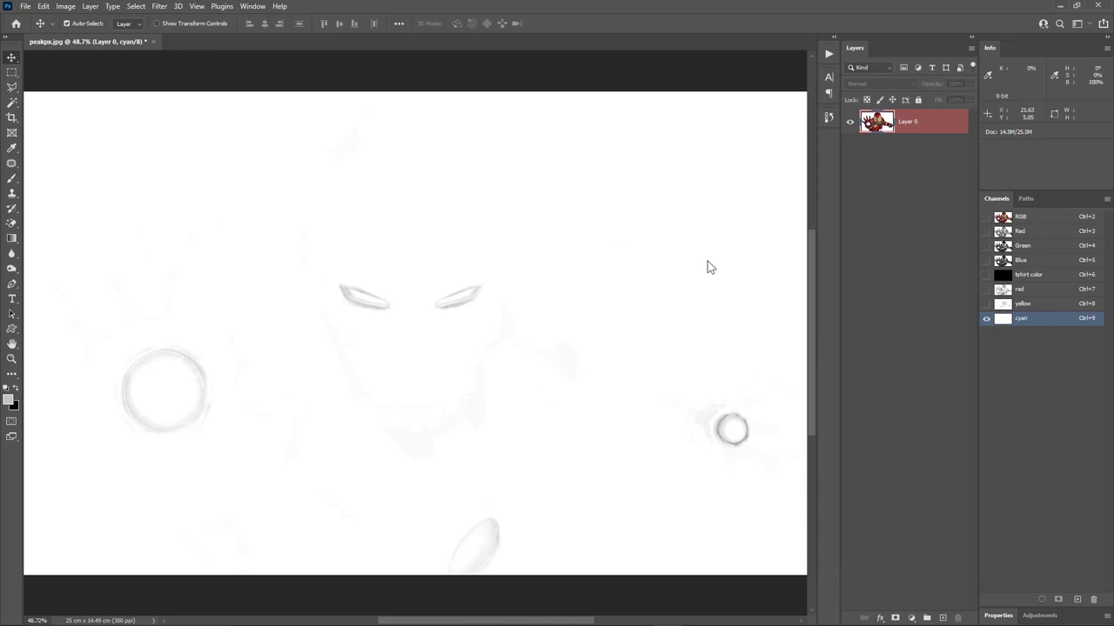
# Step: Select everything except the blues in the RGB composite using inverted Color Range, and save the selection as a new channel shown on its own
pyautogui.click(1021, 219)
pyautogui.click(136, 6)
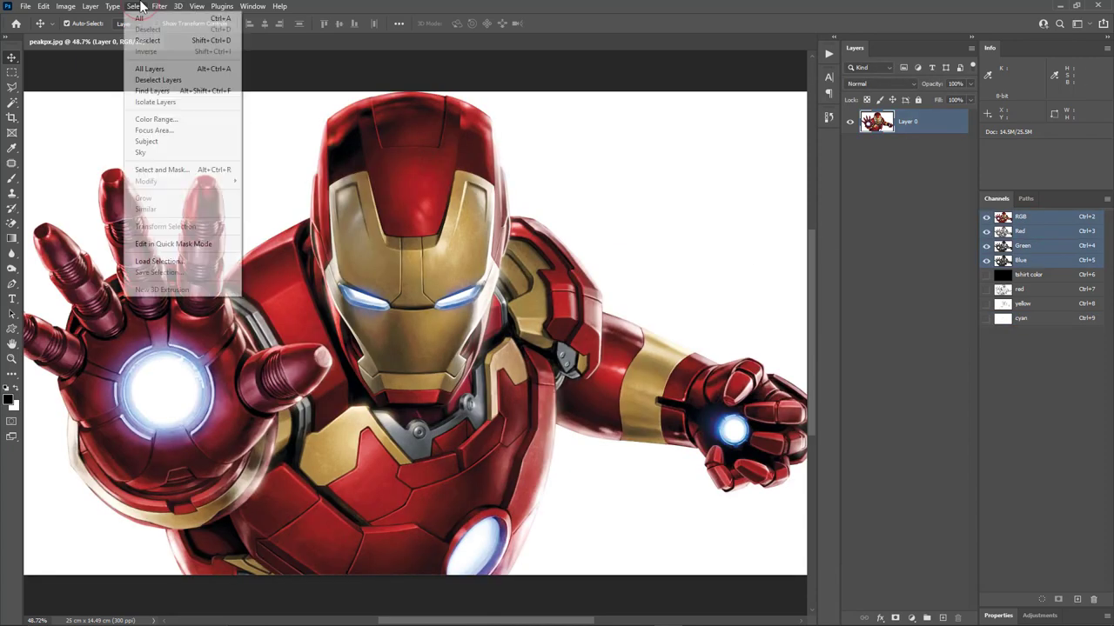
pyautogui.click(165, 119)
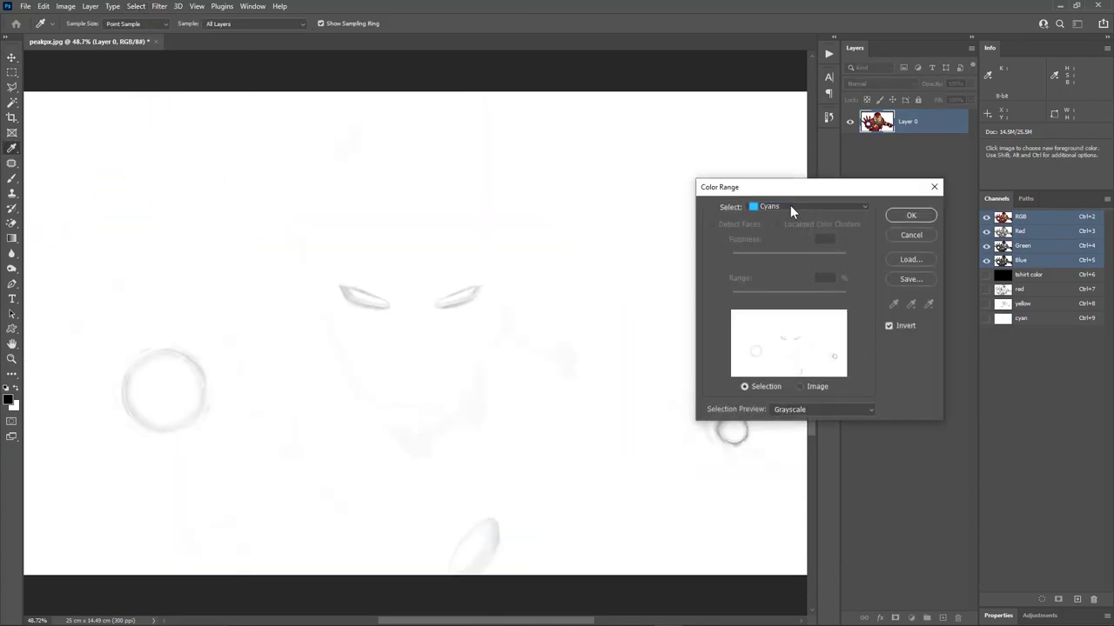
pyautogui.click(790, 206)
pyautogui.click(790, 279)
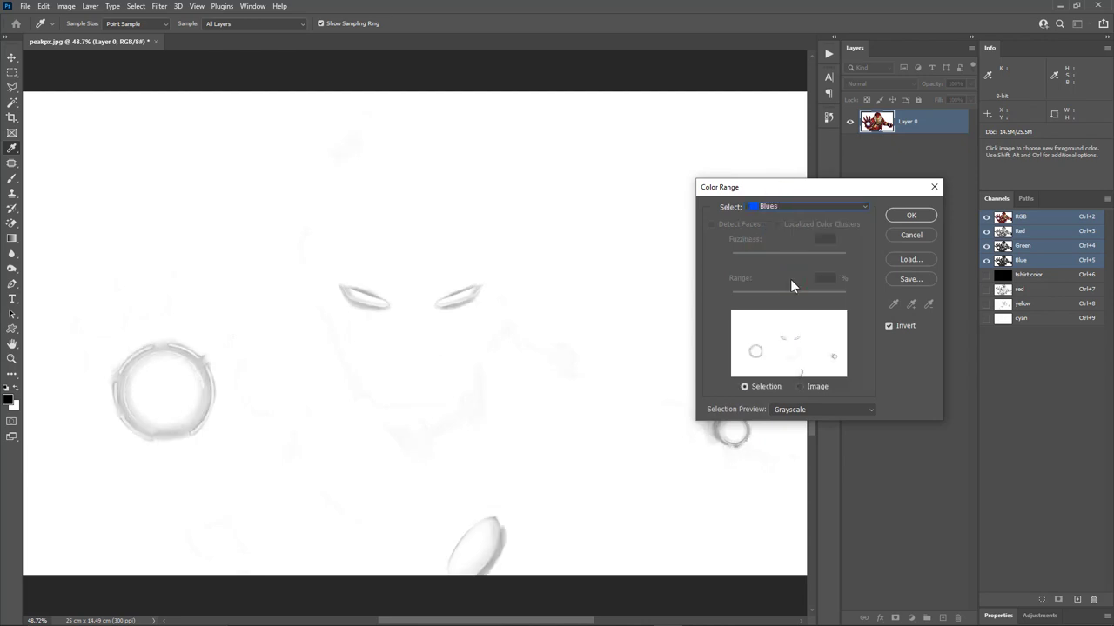
pyautogui.click(922, 214)
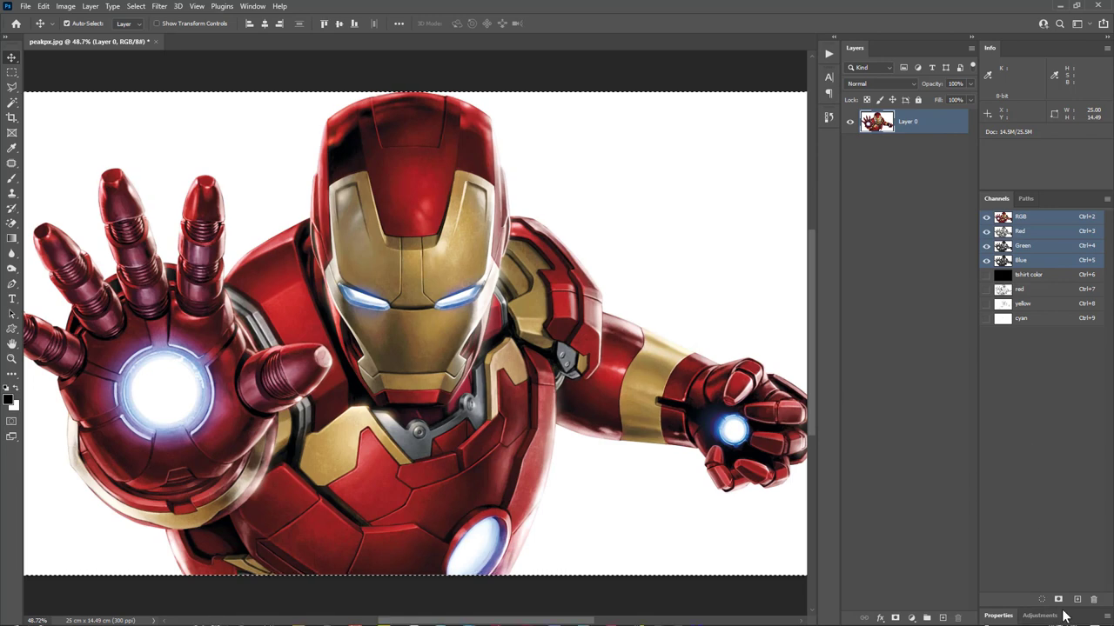
pyautogui.click(1059, 602)
pyautogui.click(1043, 335)
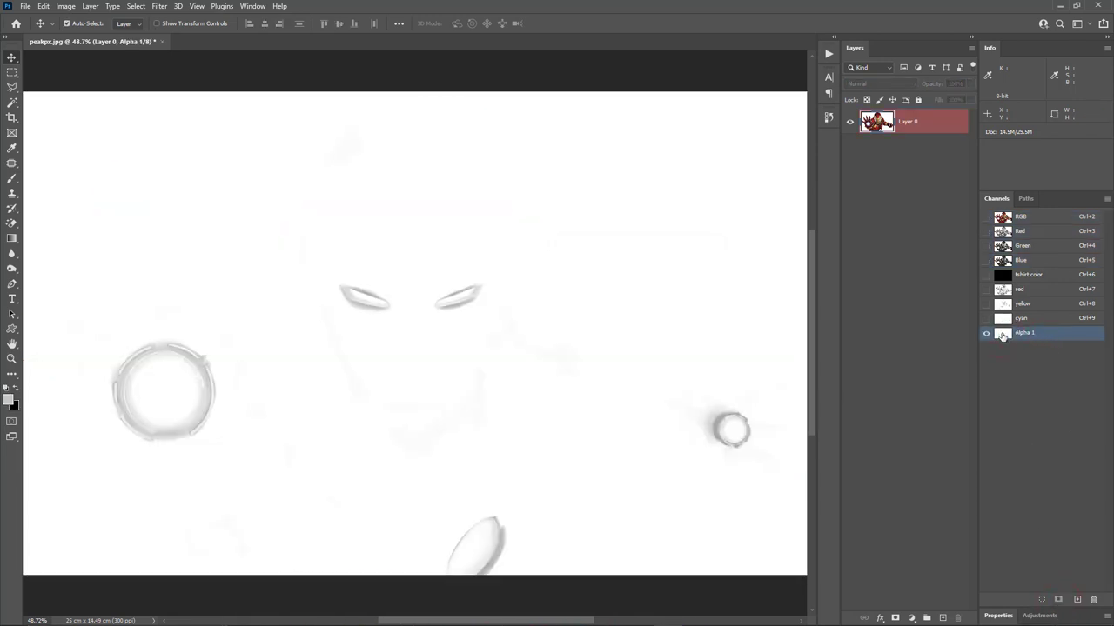
# Step: Name the new channel "blue" and make it a spot color with hue 240 (0000ff) and 0% solidity
pyautogui.doubleClick(1002, 333)
pyautogui.write('blue')
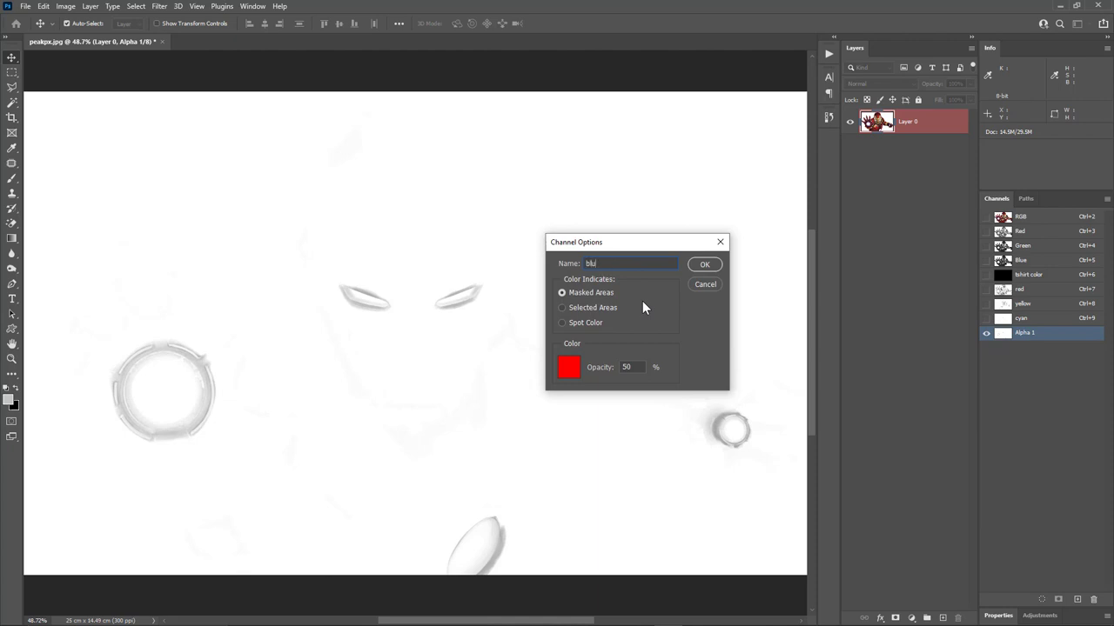
pyautogui.click(562, 323)
pyautogui.click(569, 366)
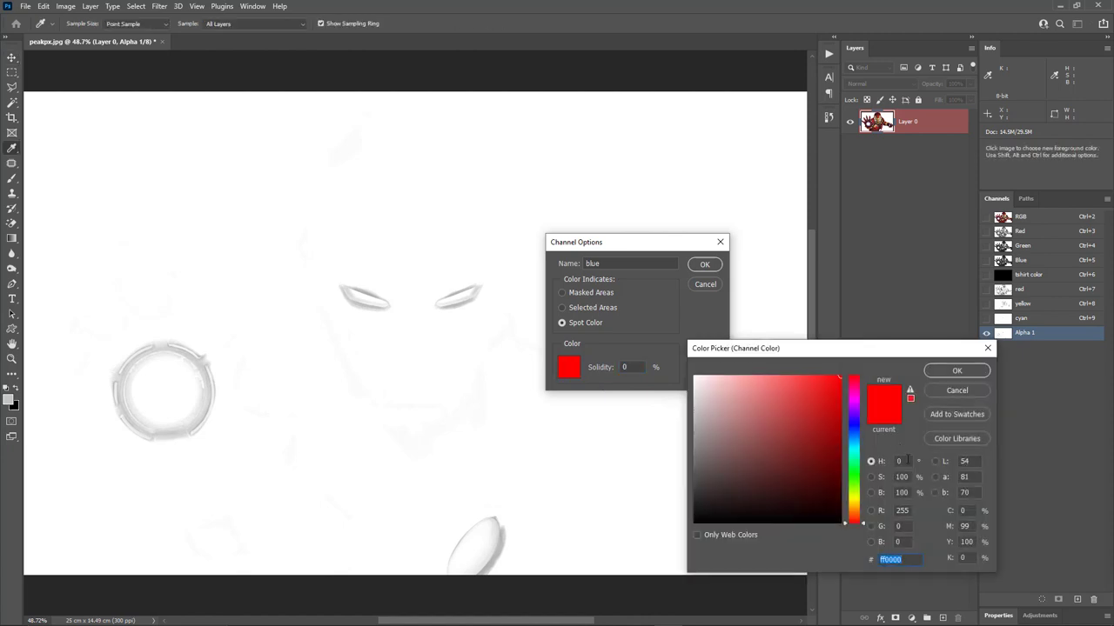
pyautogui.click(907, 461)
pyautogui.write('240')
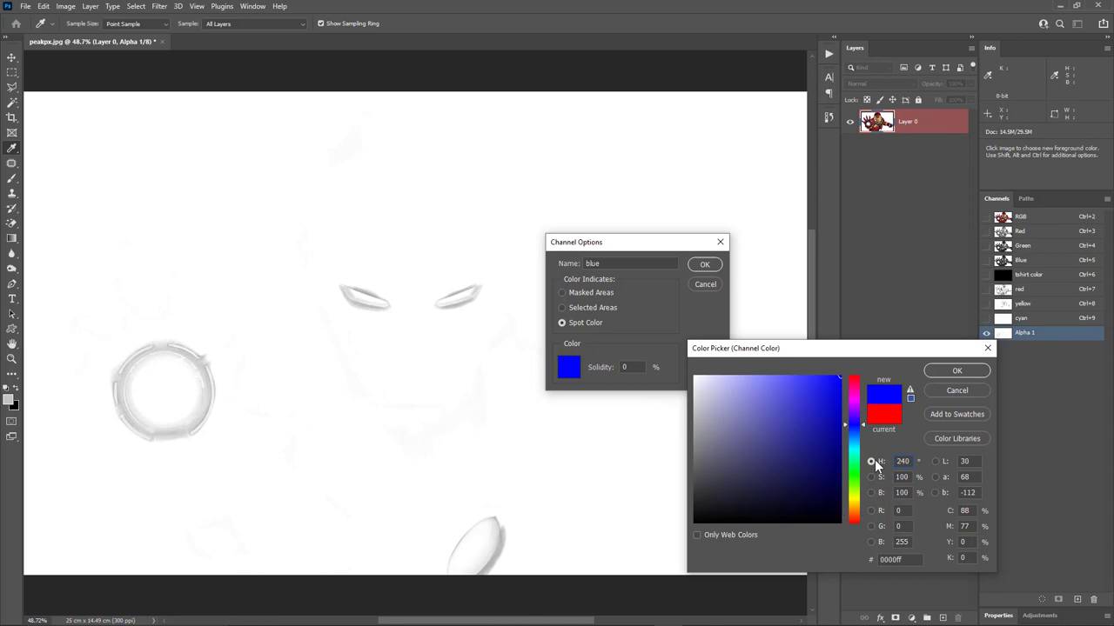
pyautogui.click(956, 370)
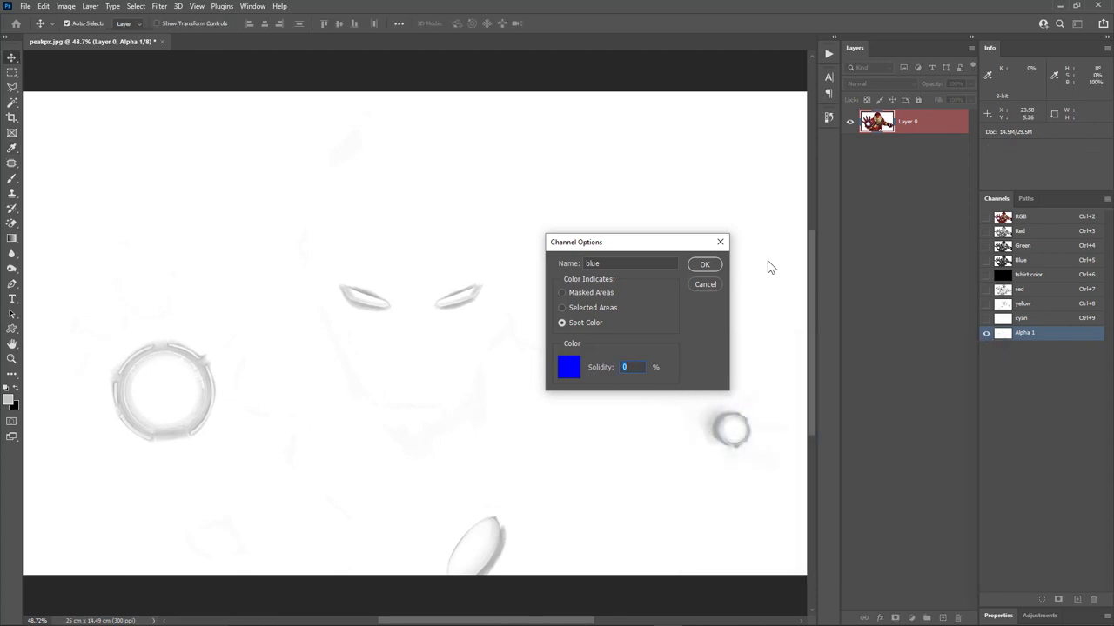
pyautogui.click(705, 264)
# Step: Select everything except the magentas in the RGB composite using inverted Color Range, save it as a new channel shown alone, and deselect
pyautogui.click(1023, 219)
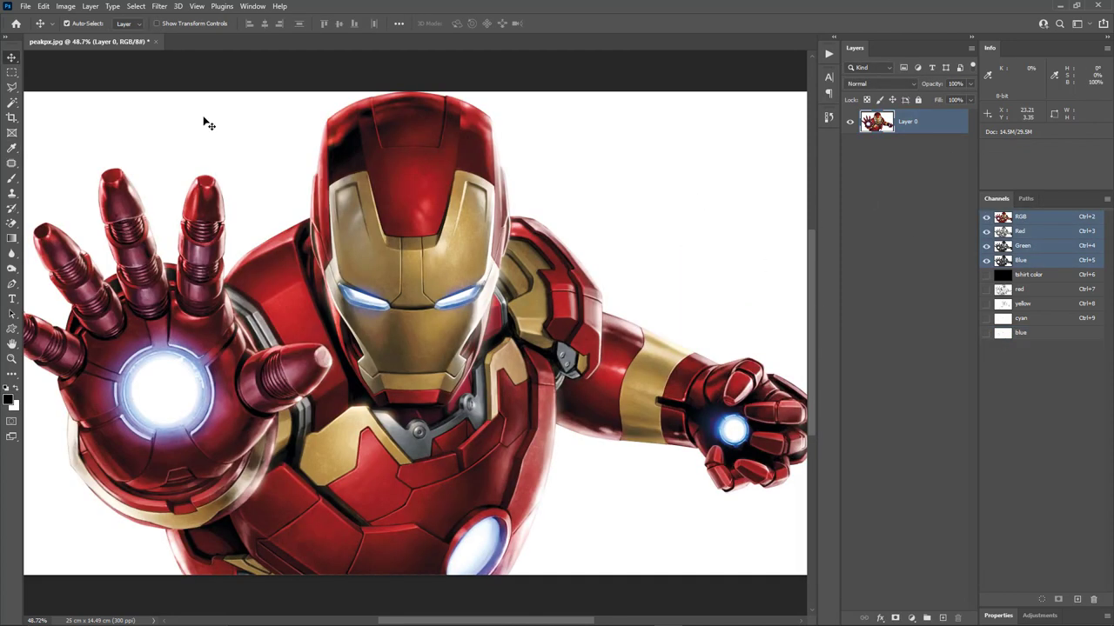
pyautogui.click(136, 6)
pyautogui.click(163, 119)
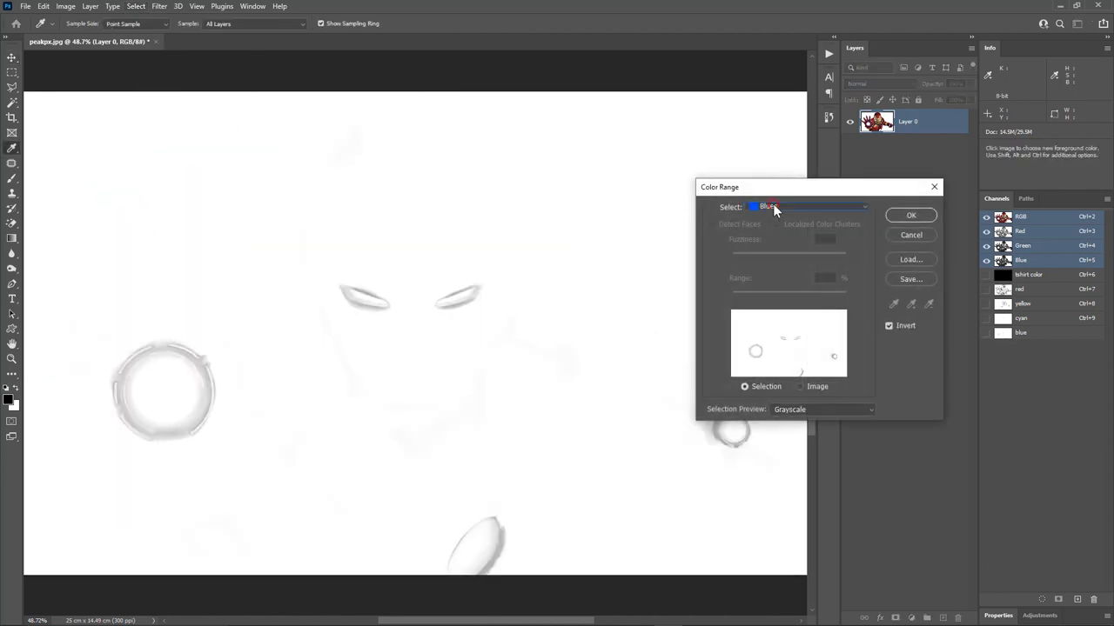
pyautogui.click(773, 205)
pyautogui.click(779, 295)
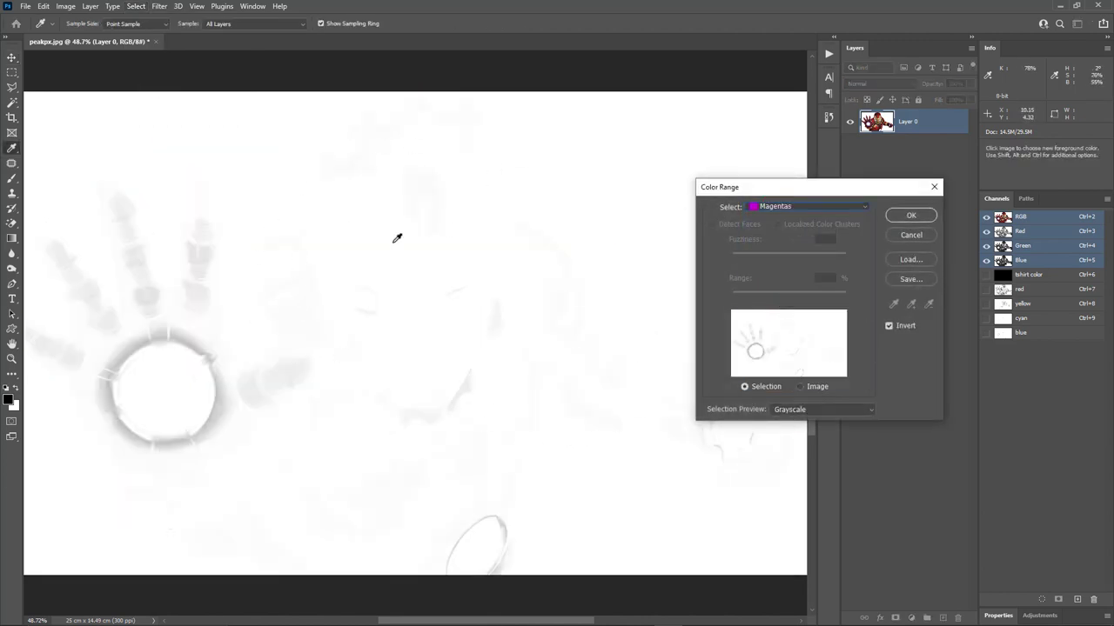
pyautogui.click(909, 216)
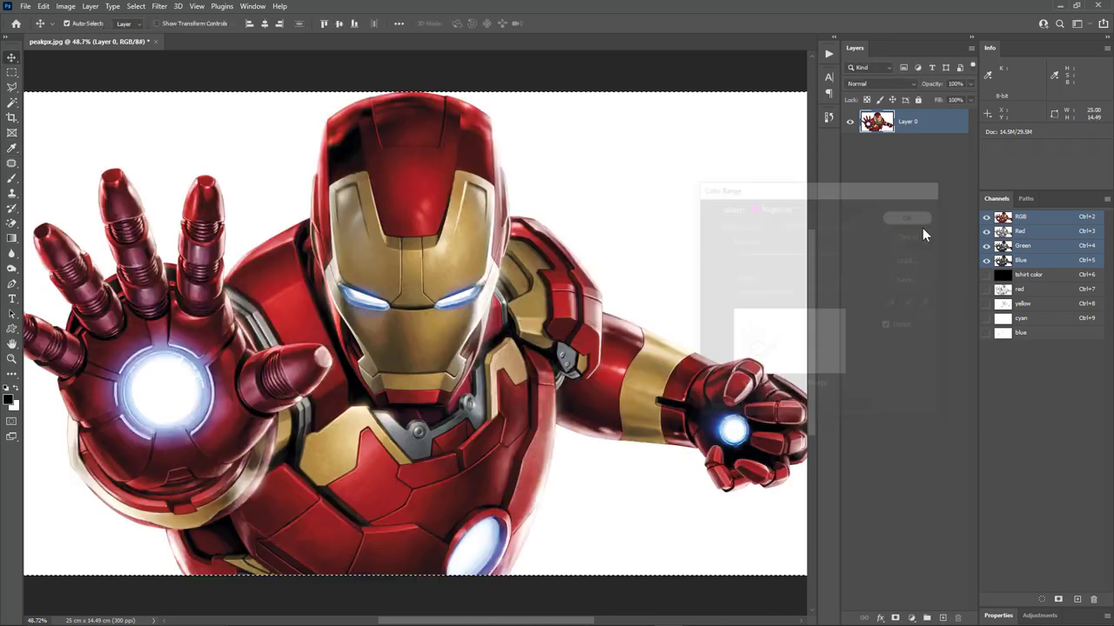
pyautogui.click(1058, 599)
pyautogui.click(1040, 347)
pyautogui.hotkey('ctrl', 'd')
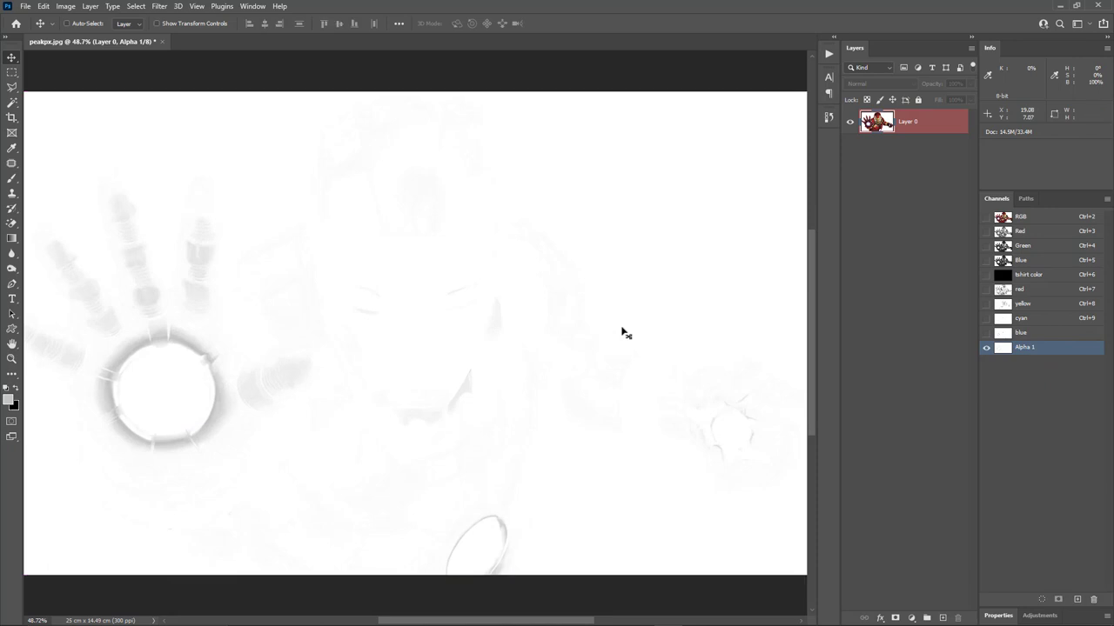
# Step: Name the new channel "magenta" and make it a spot color with hue 300 and 0% solidity
pyautogui.doubleClick(1000, 348)
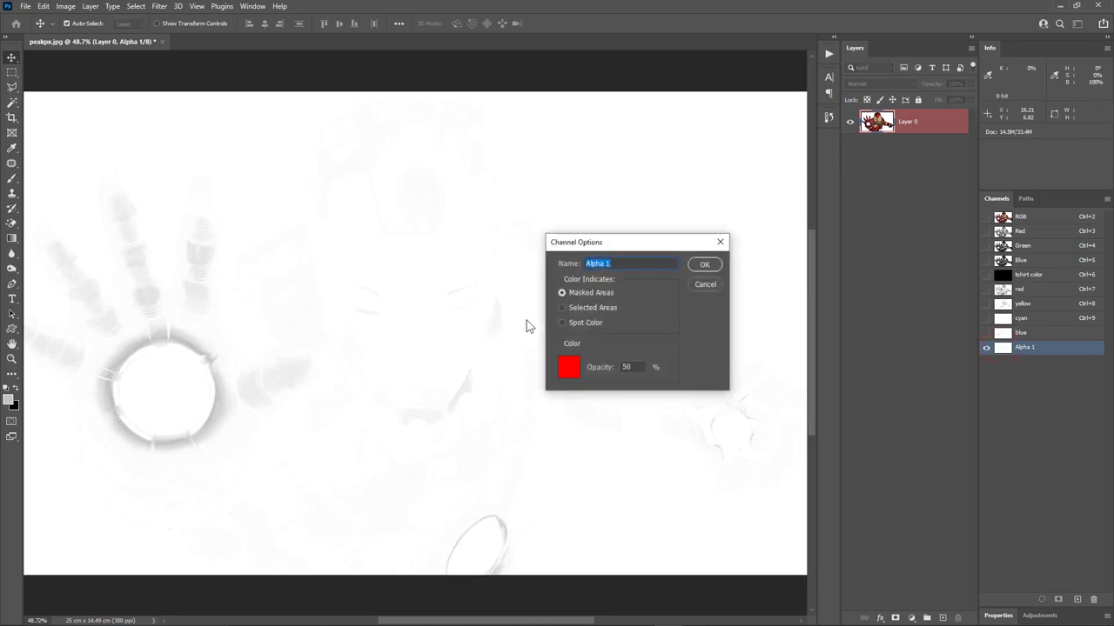
pyautogui.write('magenta')
pyautogui.click(574, 322)
pyautogui.doubleClick(628, 367)
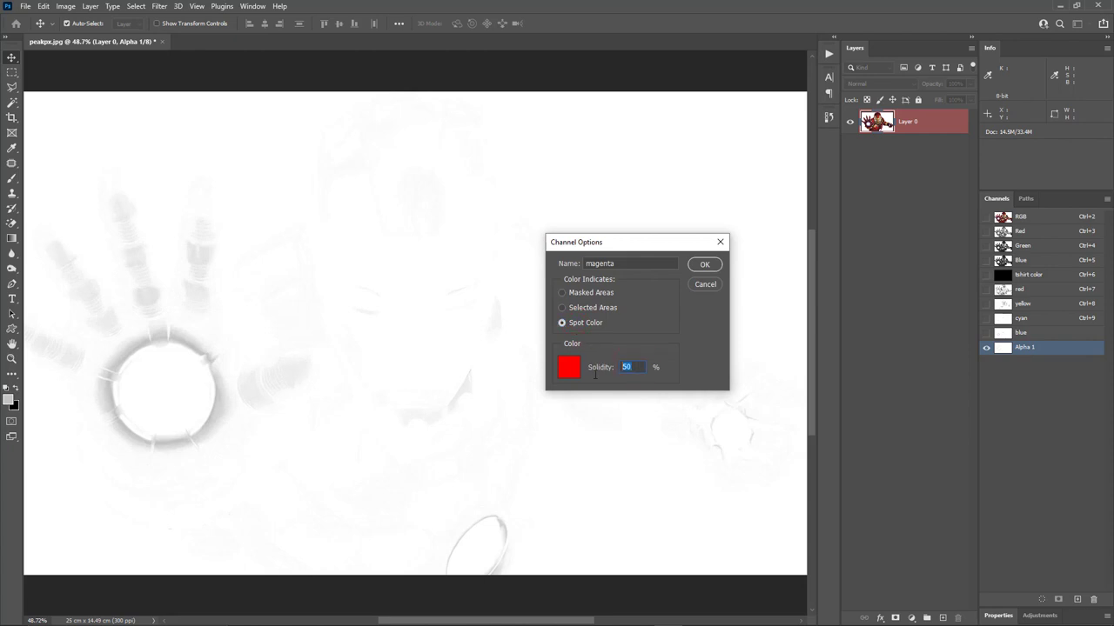
pyautogui.click(568, 368)
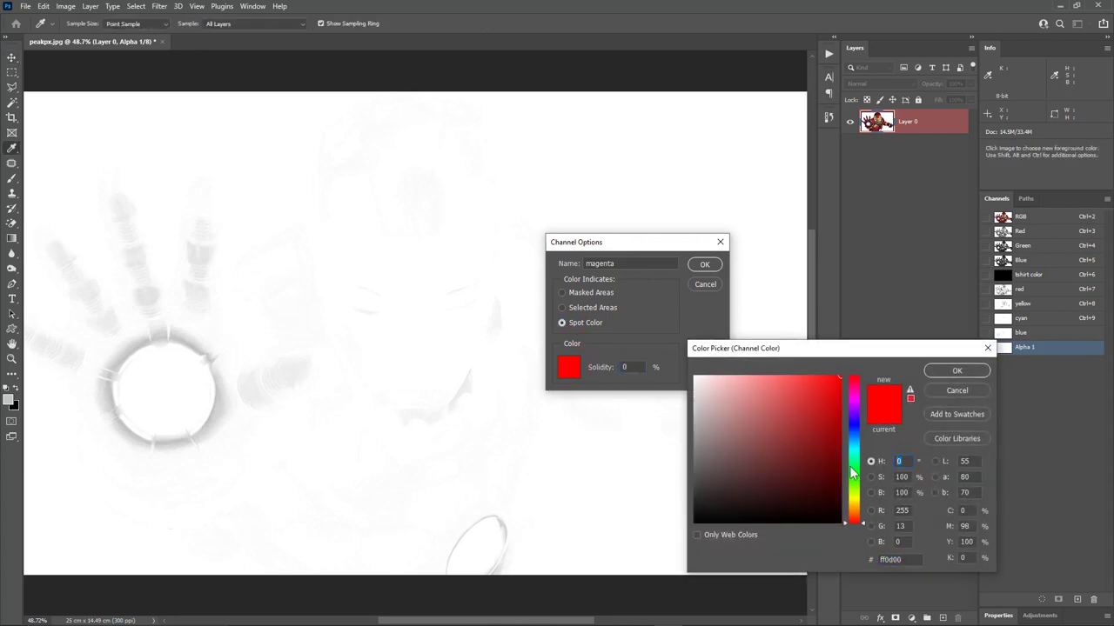
pyautogui.write('300')
pyautogui.click(955, 371)
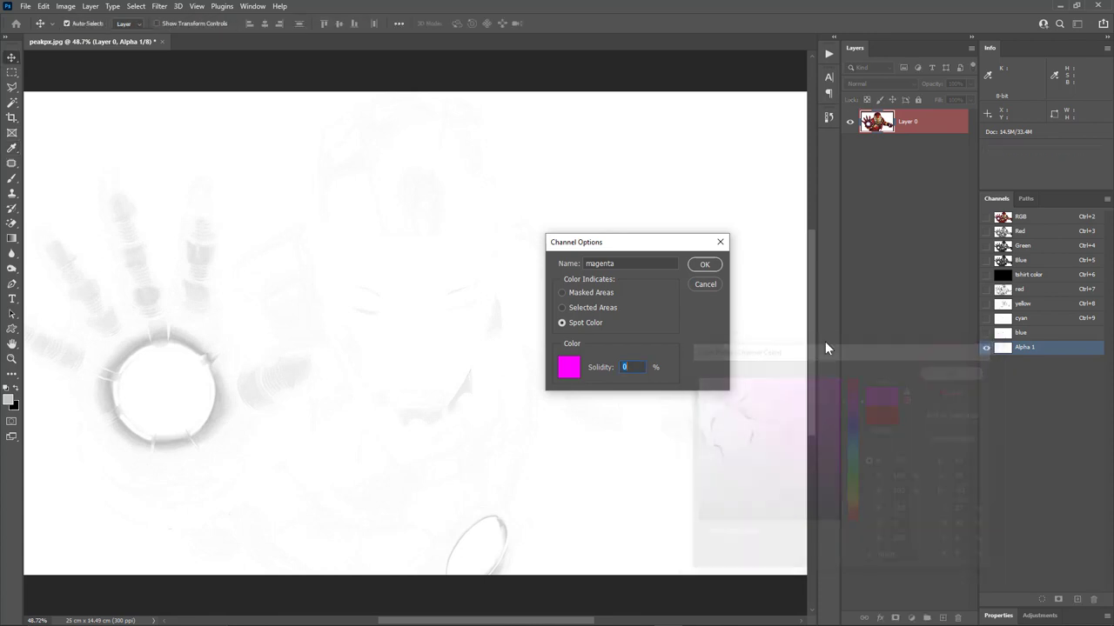
pyautogui.click(706, 268)
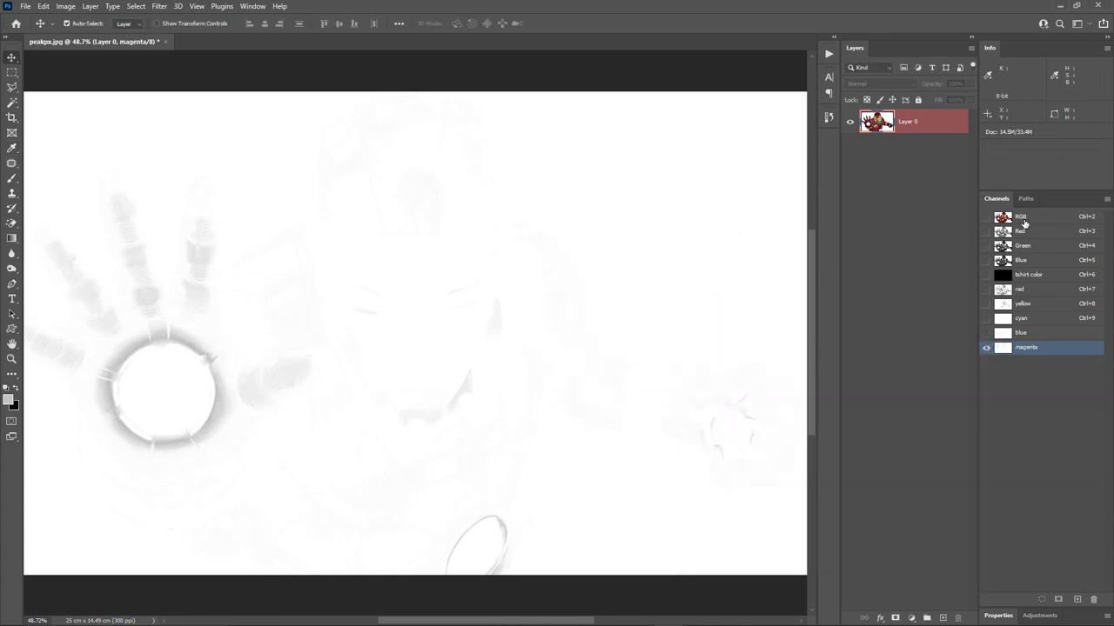
# Step: Preview the tshirt color, red, yellow, cyan, blue and magenta channels together, and return to the RGB composite
pyautogui.click(1026, 275)
pyautogui.moveTo(986, 289); pyautogui.dragTo(984, 350)
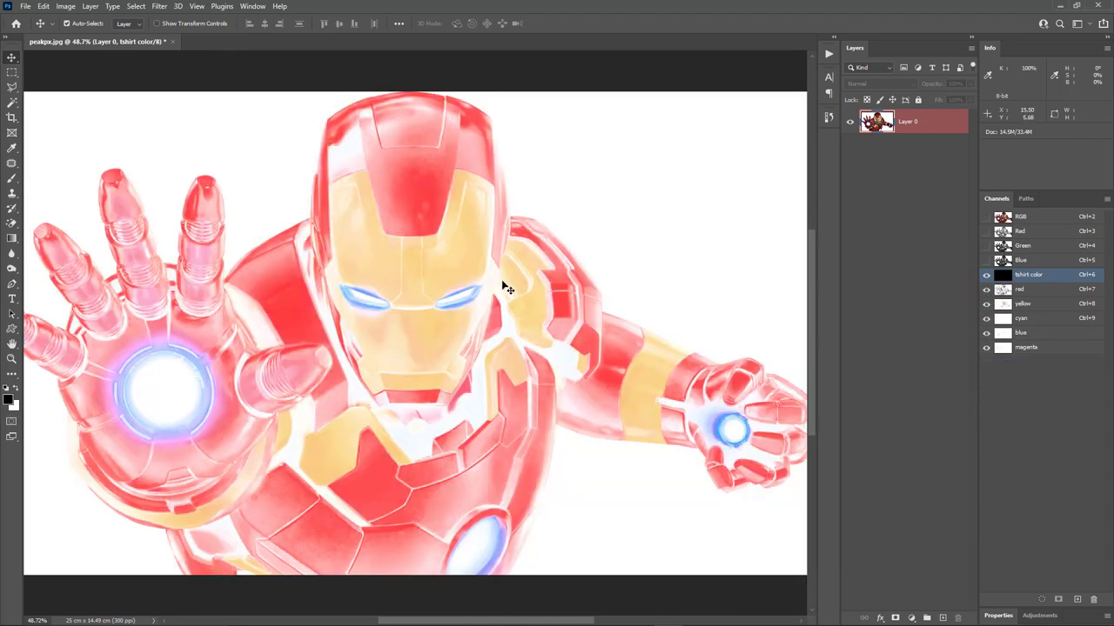
pyautogui.click(1021, 216)
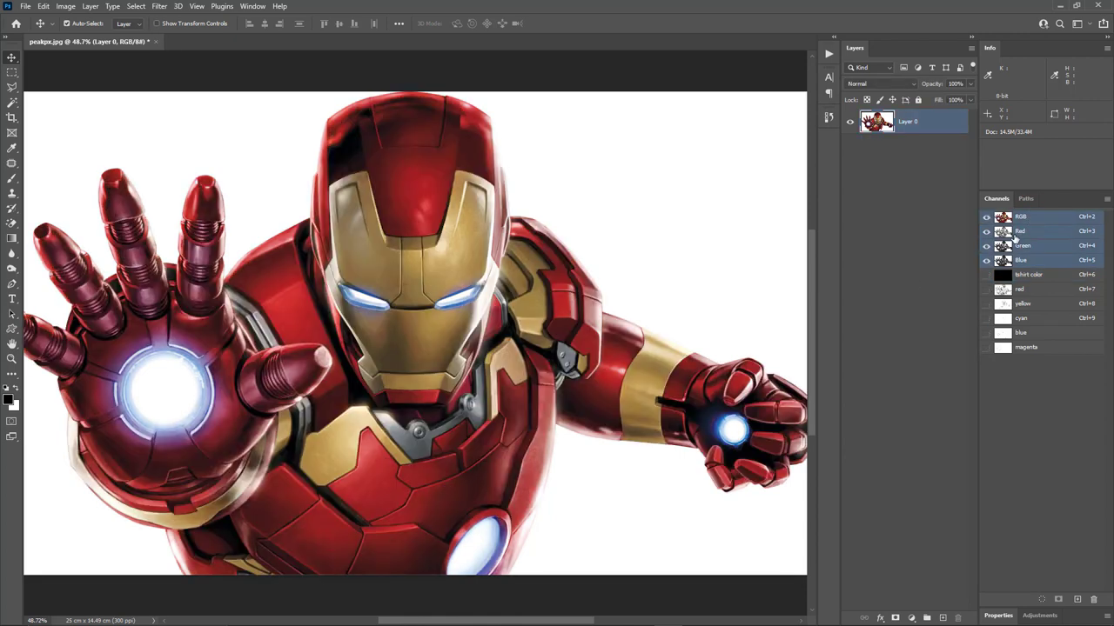
# Step: Compare the Red, Green and Blue channels individually against the RGB composite to judge which suits the black plate
pyautogui.click(1020, 232)
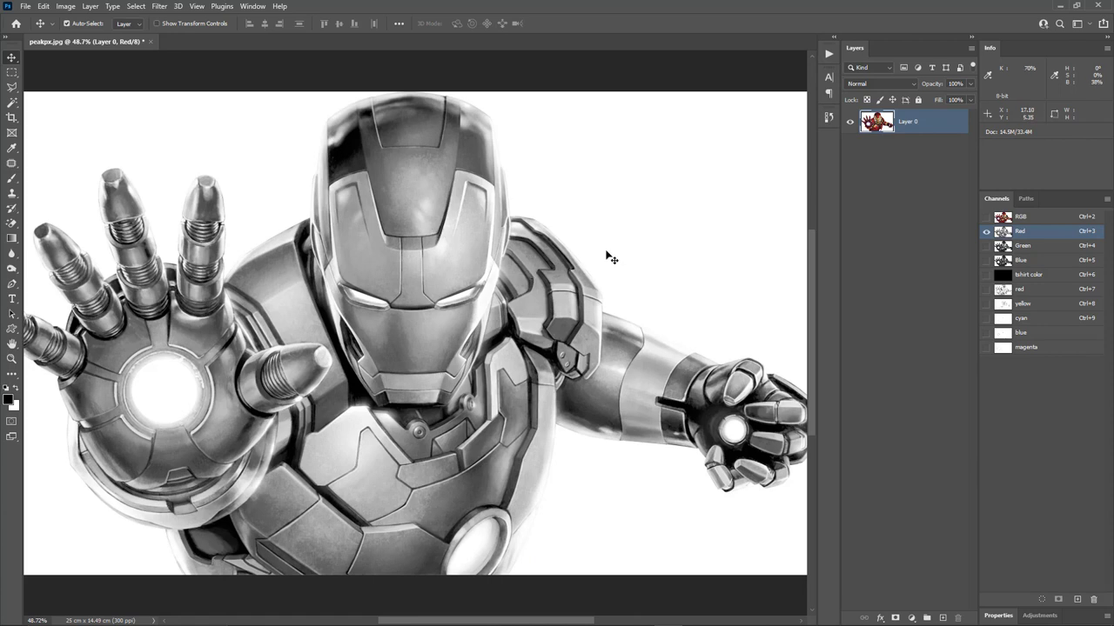
pyautogui.click(1020, 218)
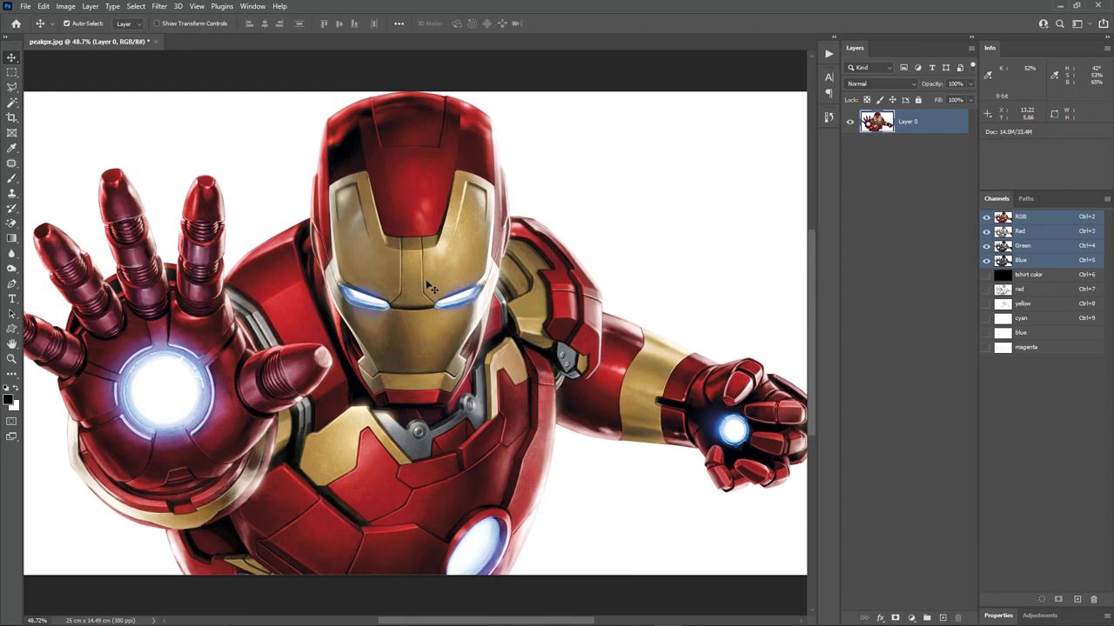
pyautogui.click(1059, 236)
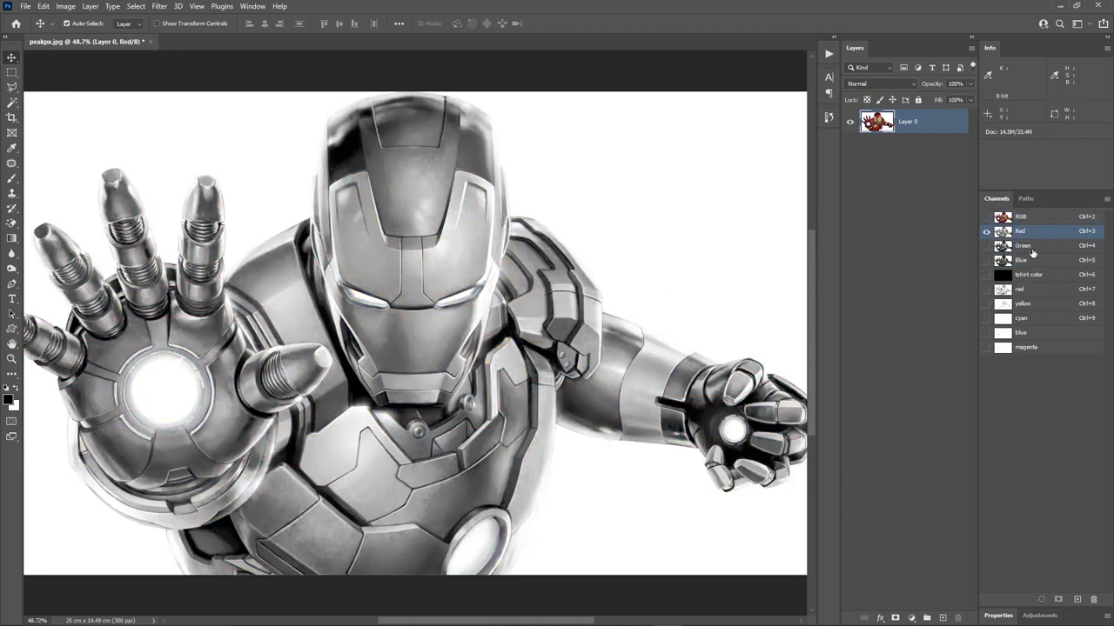
pyautogui.click(1031, 248)
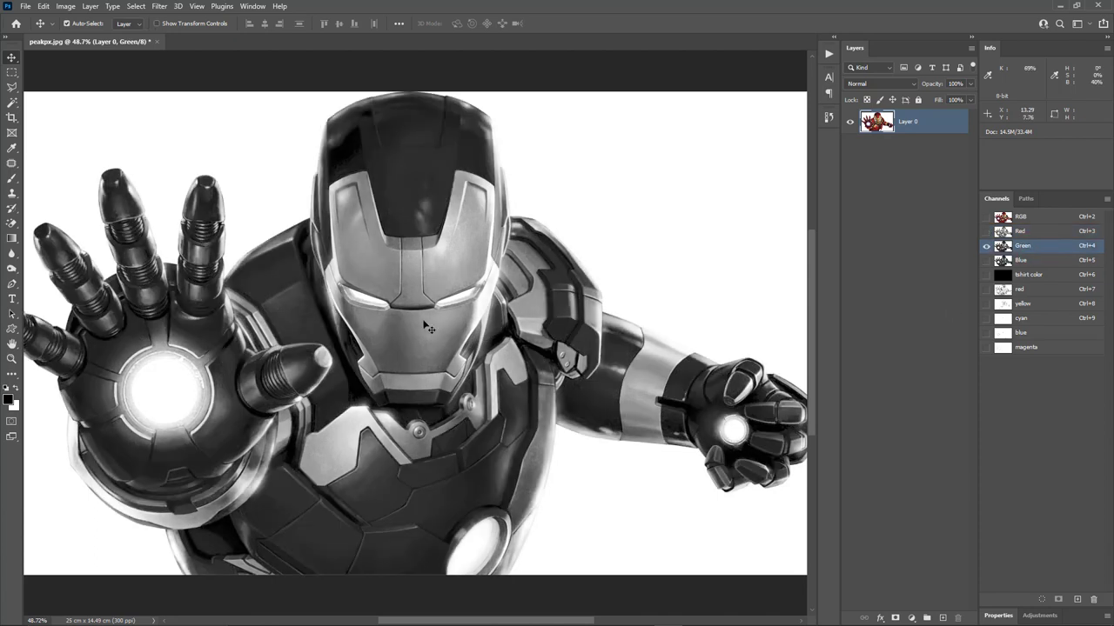
pyautogui.click(1029, 263)
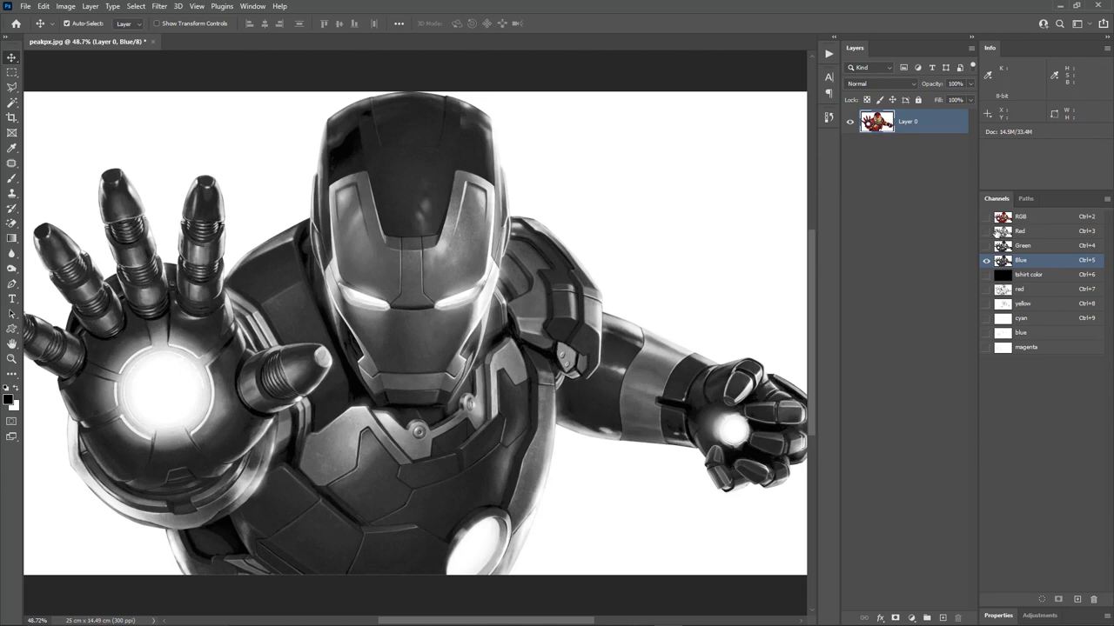
pyautogui.click(1028, 231)
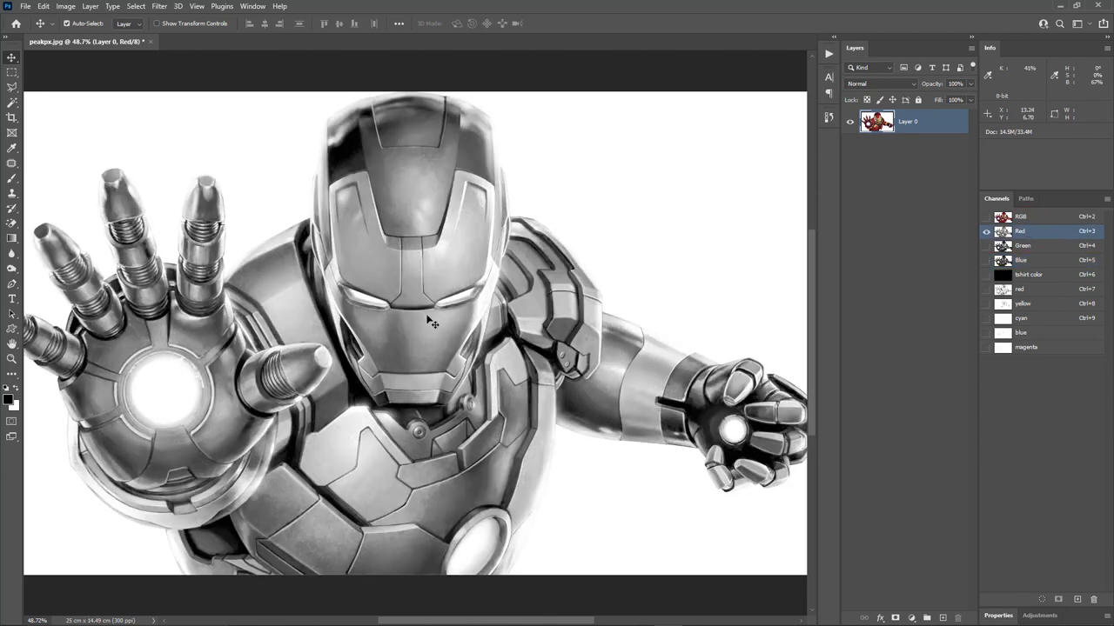
# Step: Duplicate the Red channel as a black spot color named "black" with 0% solidity, and display it together with all the other spot channels
pyautogui.moveTo(1037, 244); pyautogui.dragTo(1077, 599)
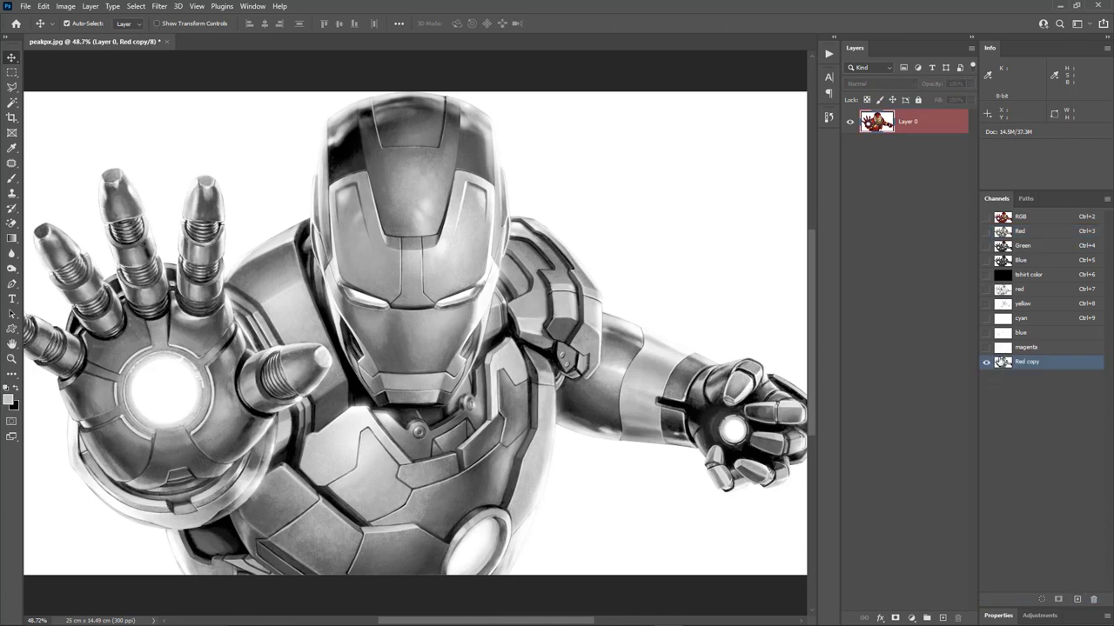
pyautogui.doubleClick(1002, 362)
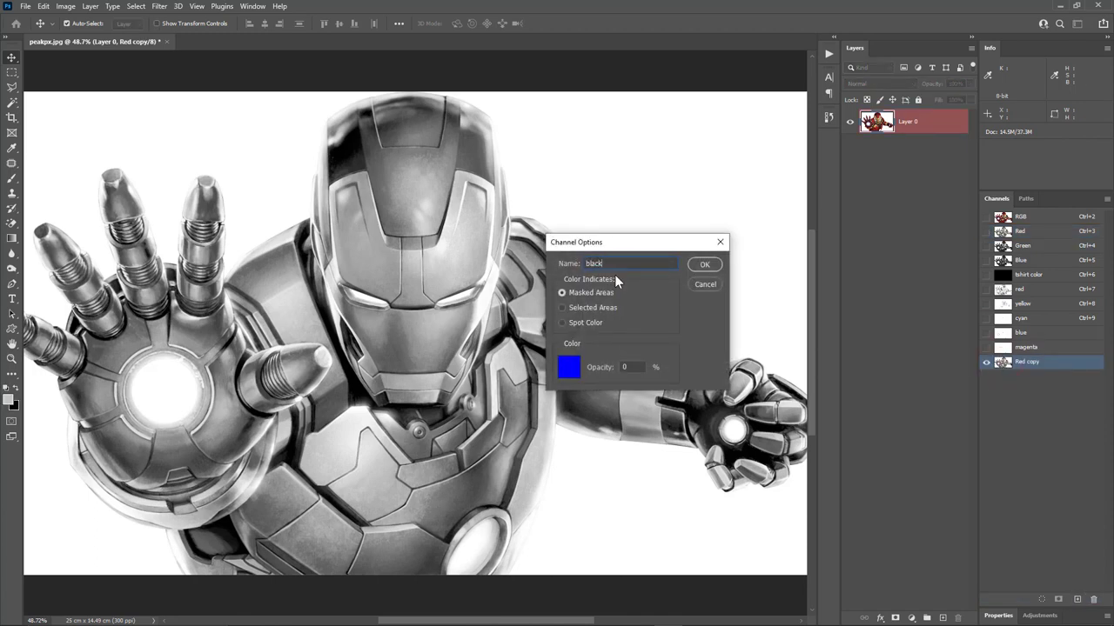
pyautogui.click(581, 324)
pyautogui.click(568, 367)
pyautogui.moveTo(722, 461); pyautogui.dragTo(694, 523)
pyautogui.click(957, 371)
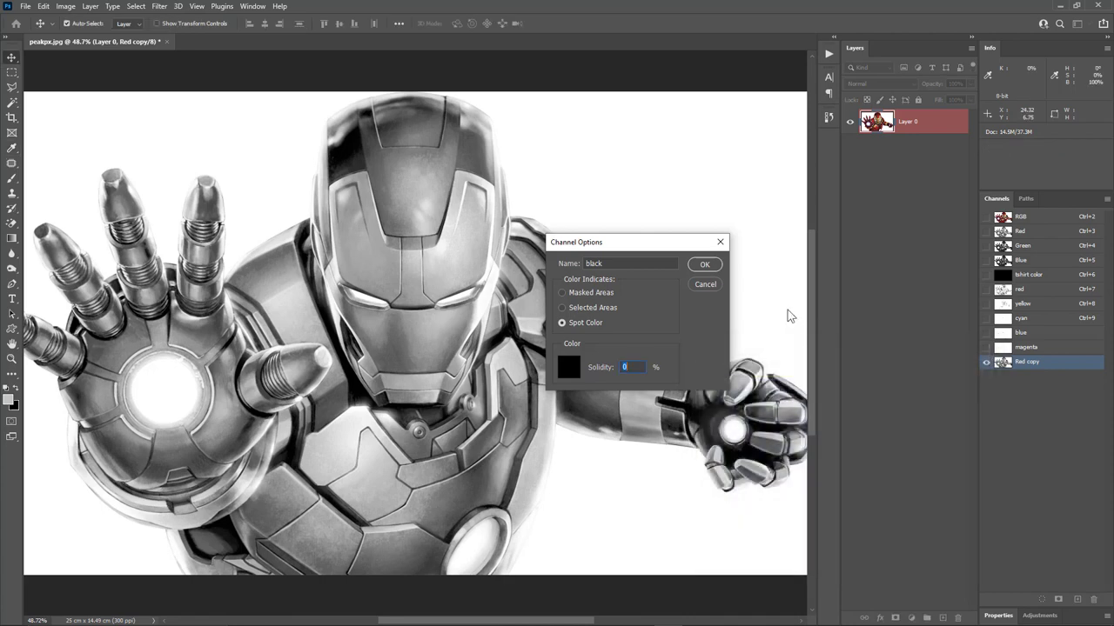
pyautogui.click(706, 264)
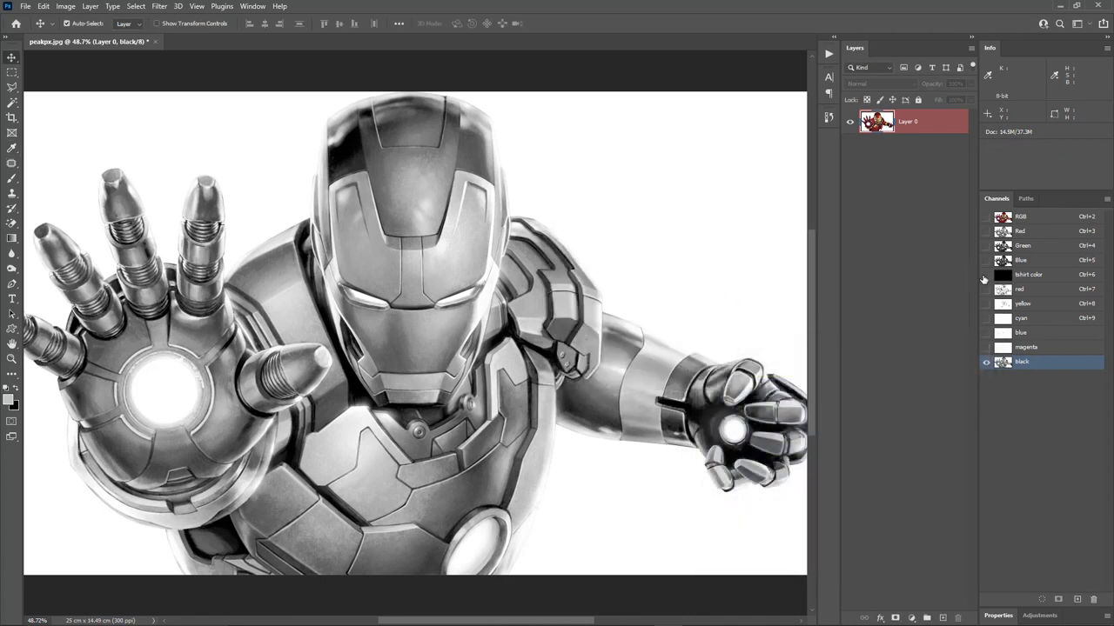
pyautogui.moveTo(985, 280); pyautogui.dragTo(980, 363)
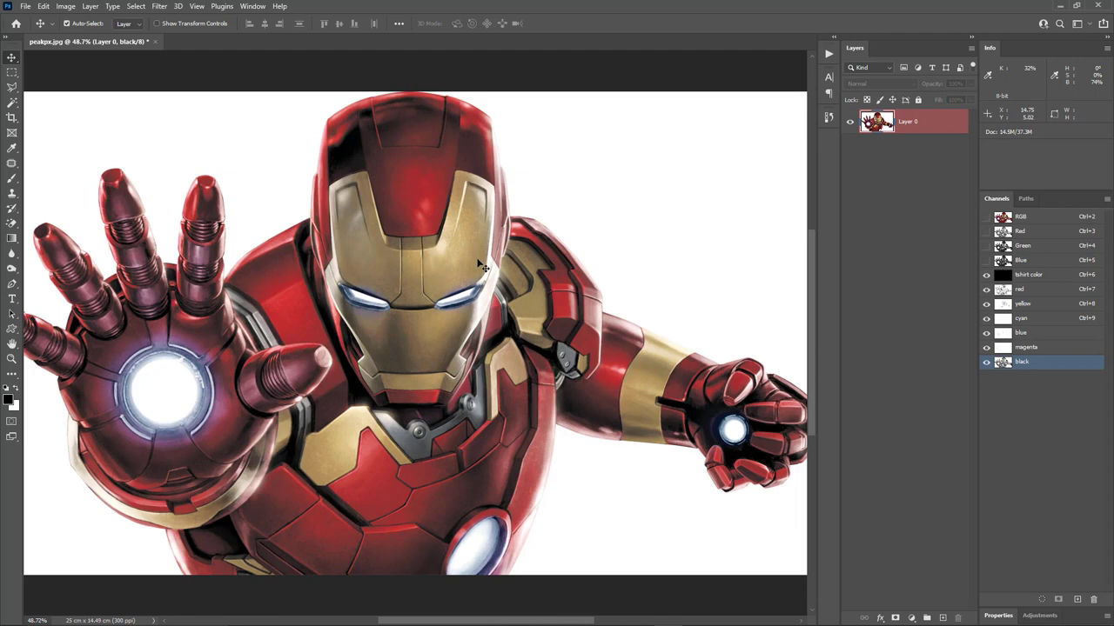
# Step: Review the profile and dot gain choices for the Spot working space in Color Settings, keeping Artifex Software sGray ICC Profile
pyautogui.click(43, 7)
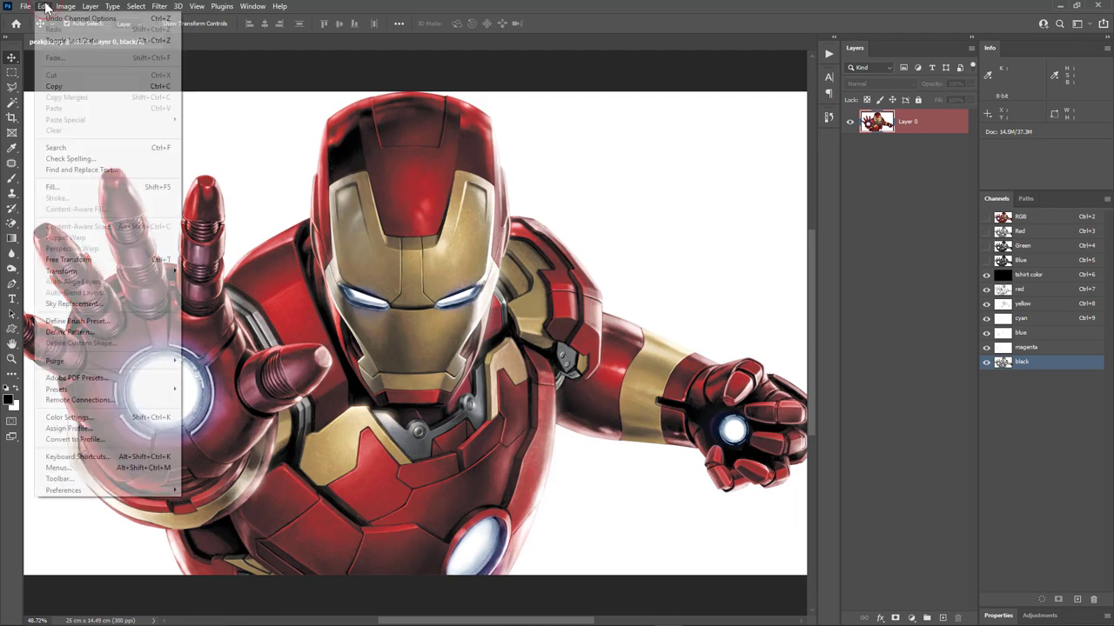
pyautogui.click(79, 417)
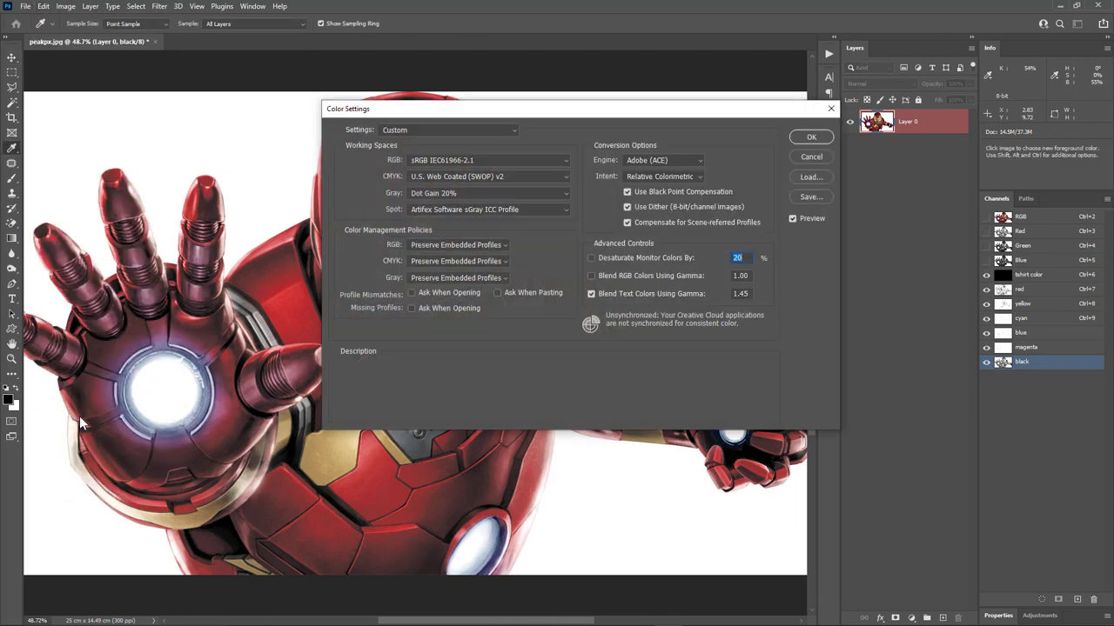
pyautogui.click(448, 209)
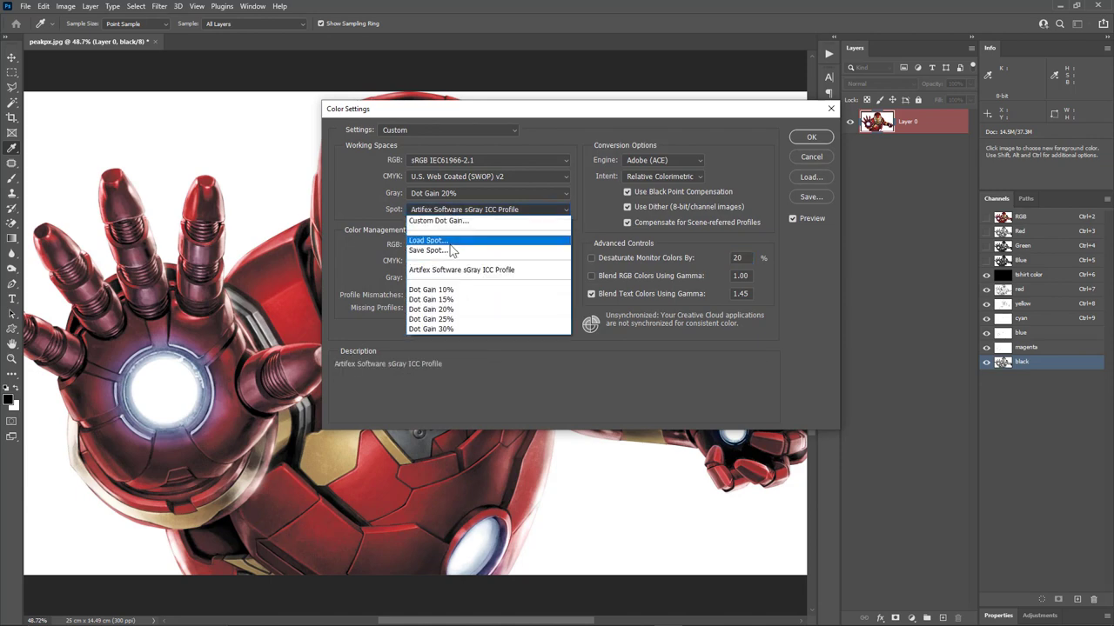
pyautogui.click(355, 212)
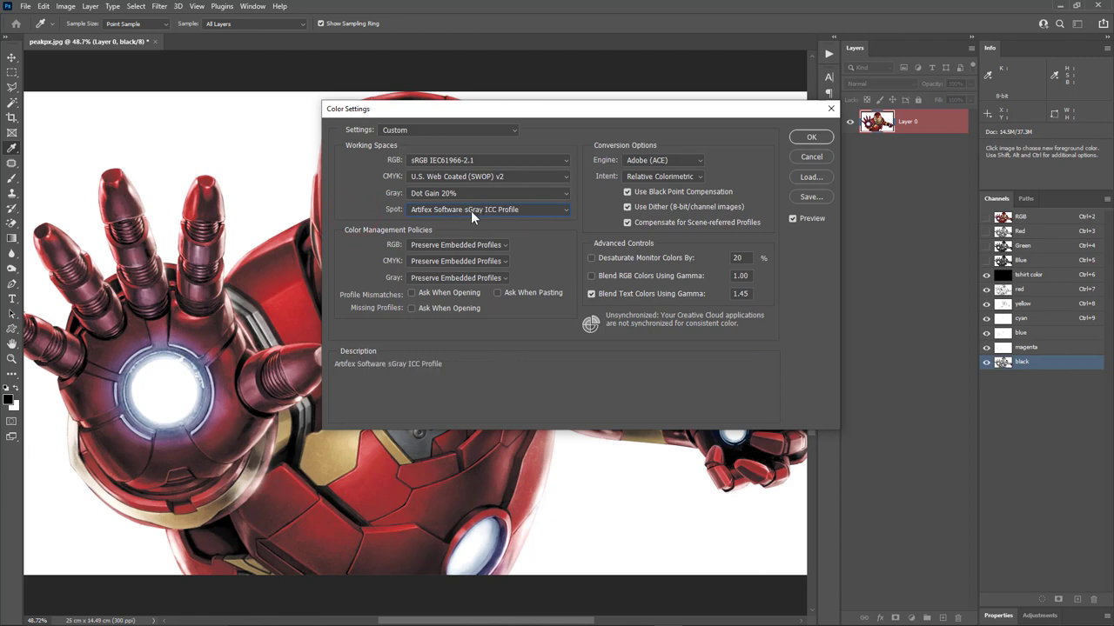
pyautogui.click(812, 136)
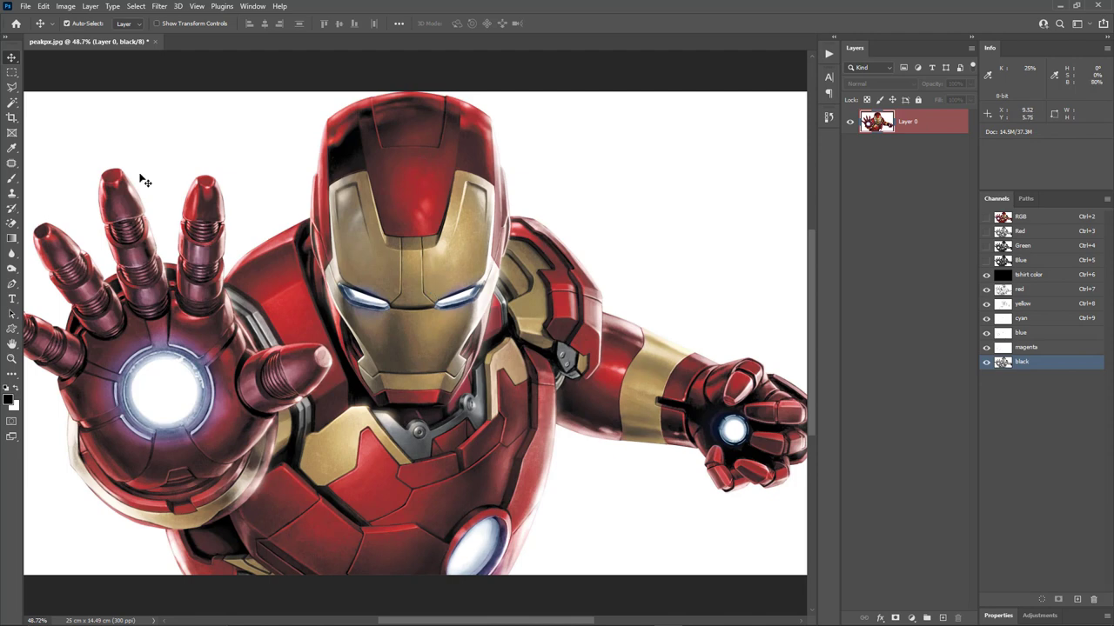
# Step: Duplicate the image as "peakpx copy"
pyautogui.click(63, 6)
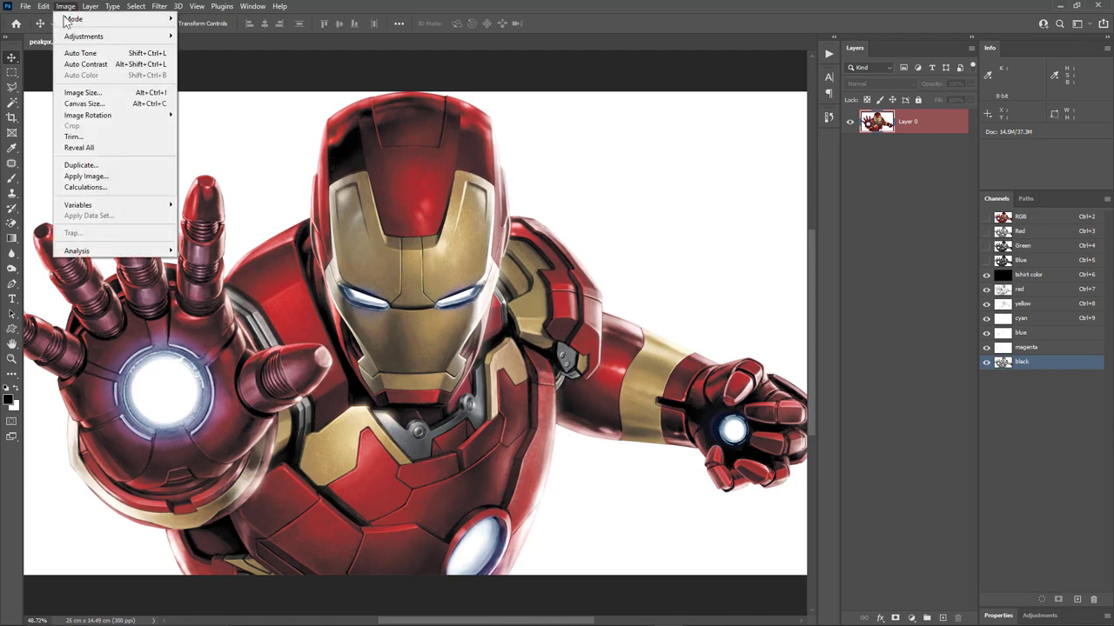
pyautogui.click(104, 164)
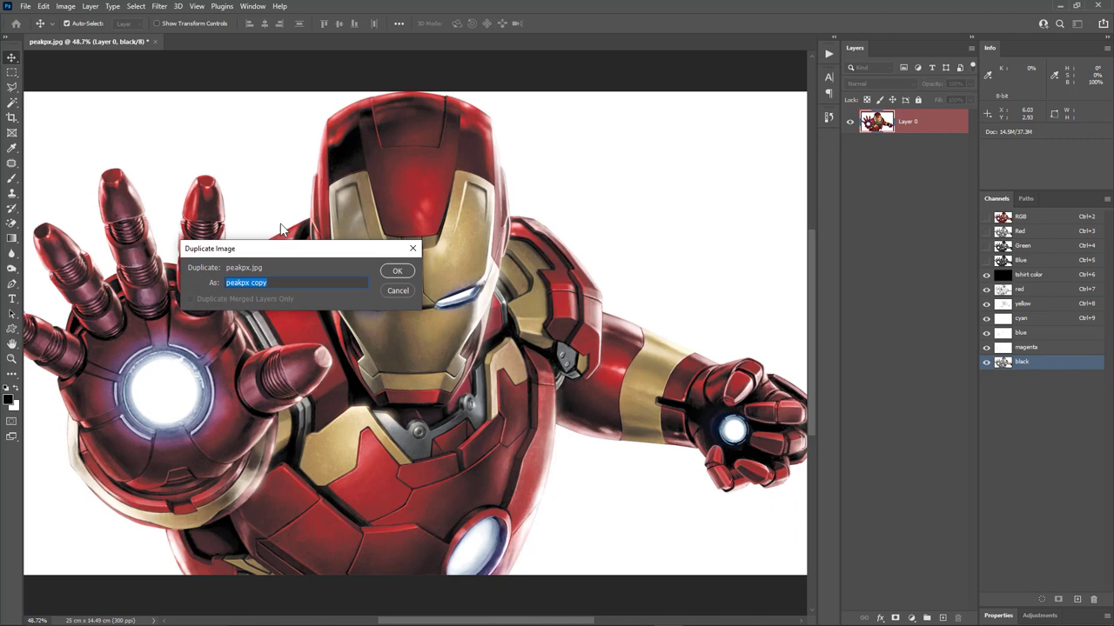
pyautogui.click(394, 271)
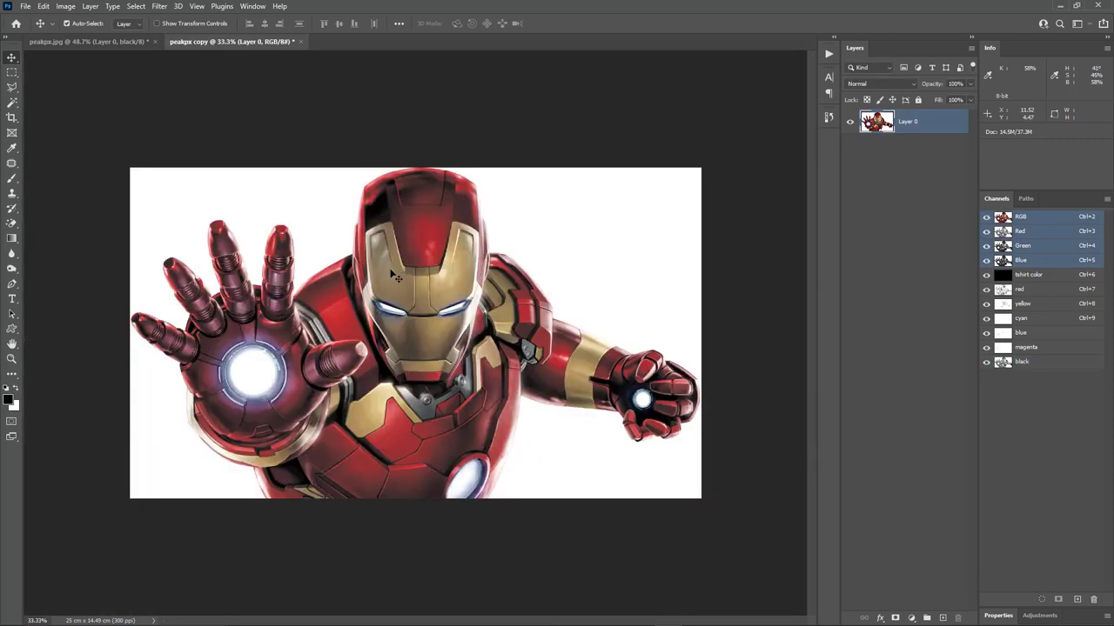
# Step: Tile the original and the copy horizontally, showing both whole artworks at a matching scale of about 25%
pyautogui.click(252, 6)
pyautogui.moveTo(268, 20)
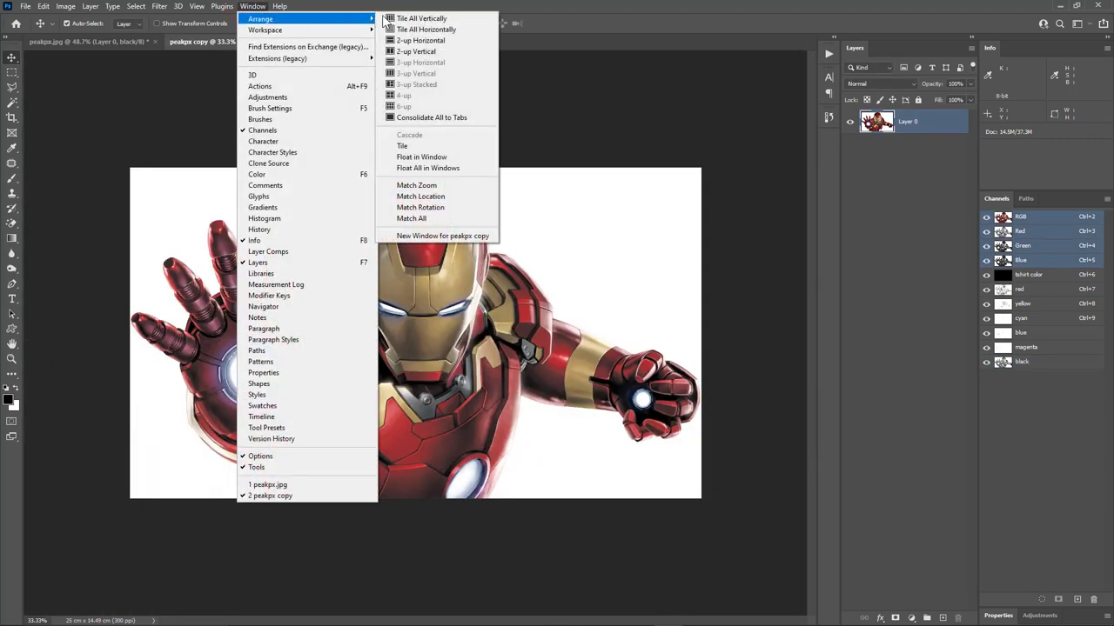
pyautogui.click(427, 29)
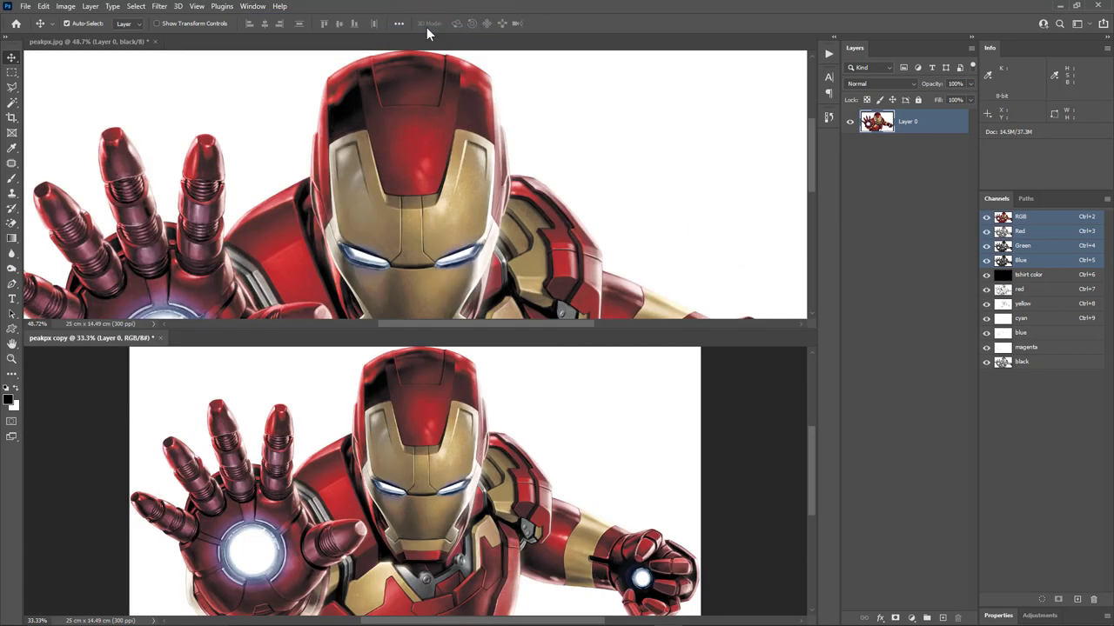
pyautogui.click(465, 152)
pyautogui.scroll(-3, 464, 152)
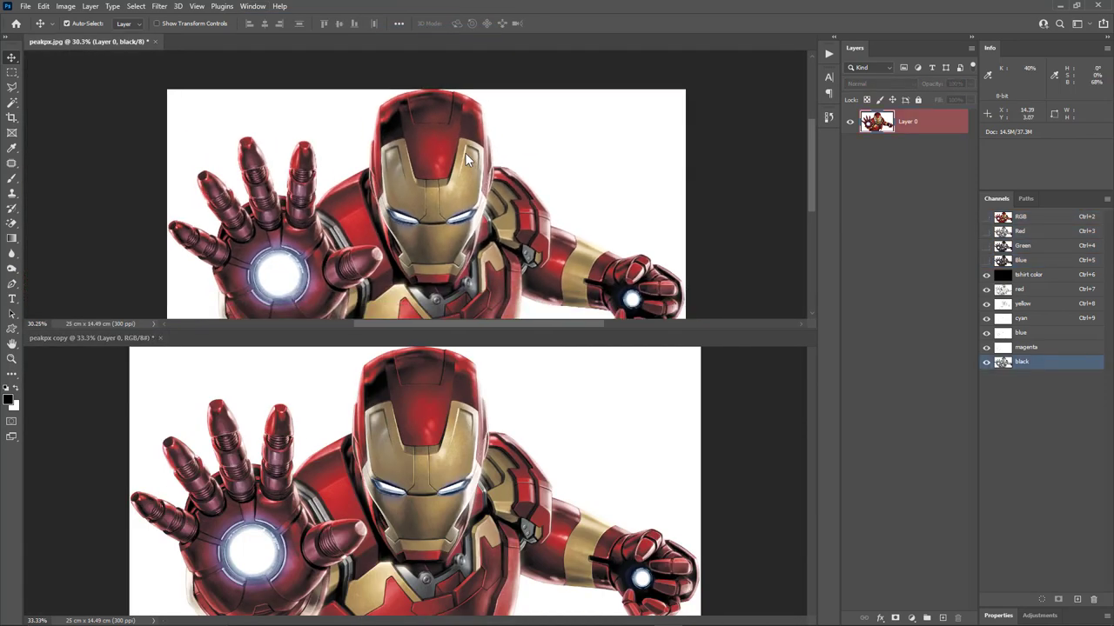
pyautogui.scroll(-1, 465, 152)
pyautogui.click(439, 405)
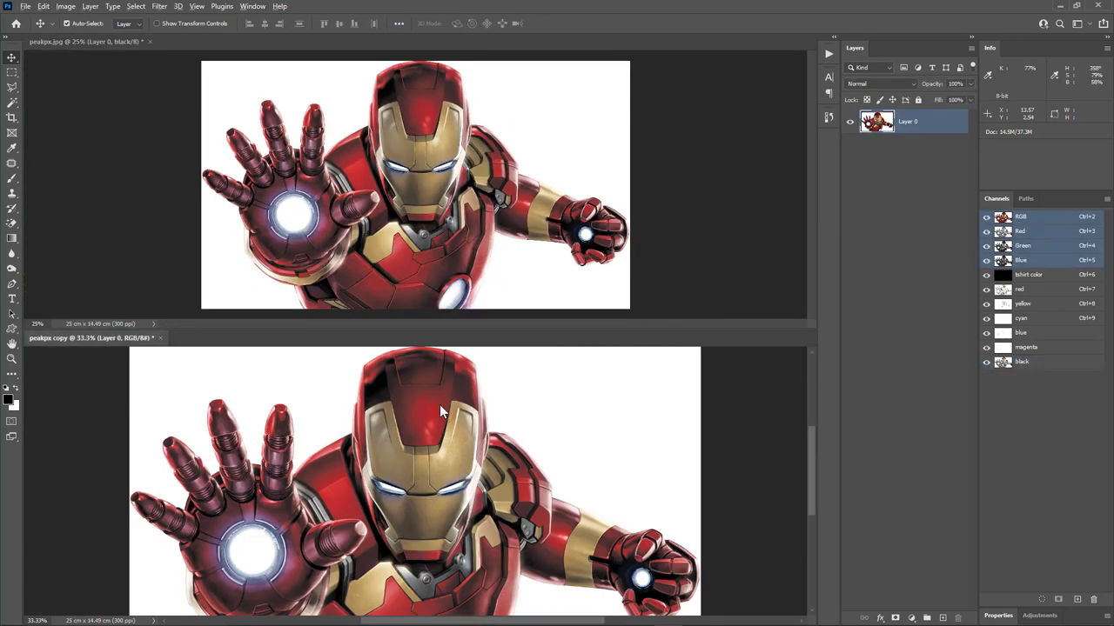
pyautogui.scroll(-3, 439, 405)
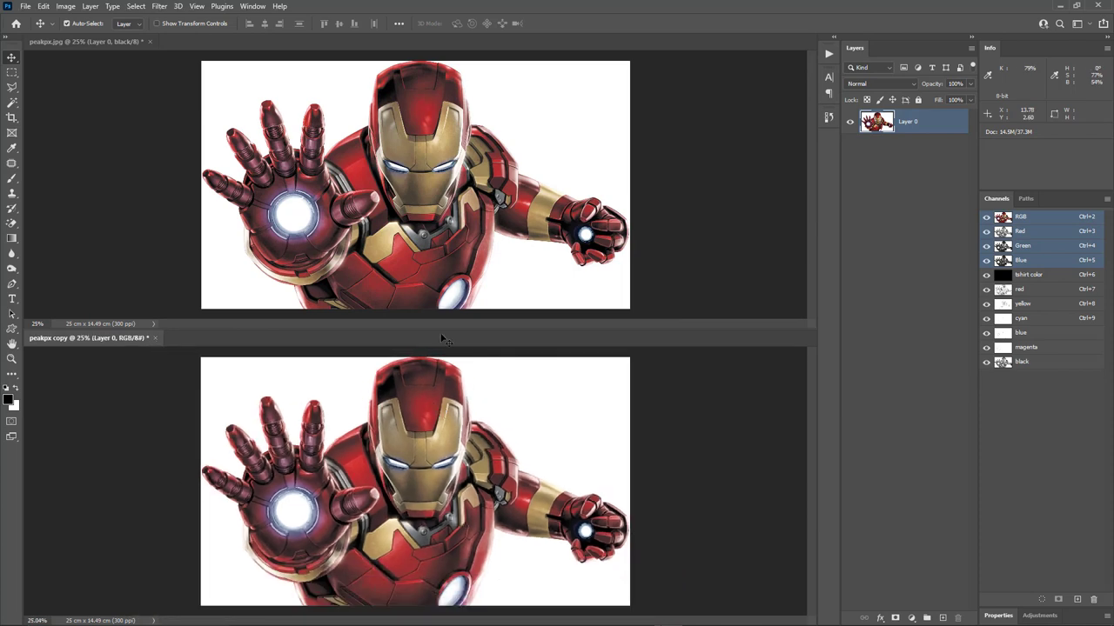
# Step: Display only the RGB composite in peakpx.jpg and only the spot channels in peakpx copy for comparison
pyautogui.click(477, 138)
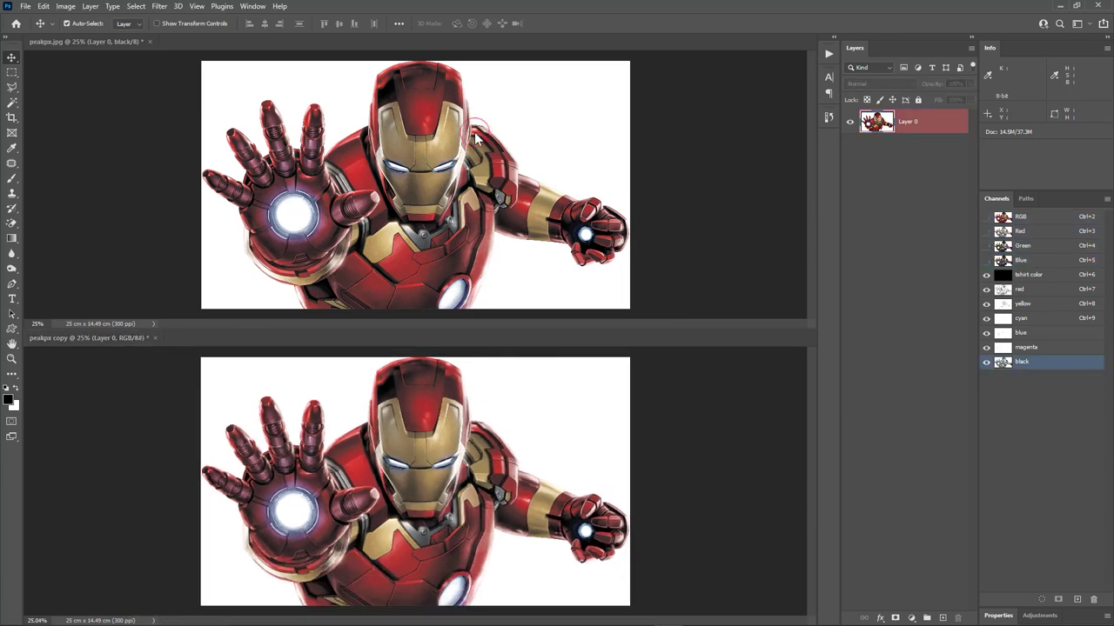
pyautogui.click(1027, 218)
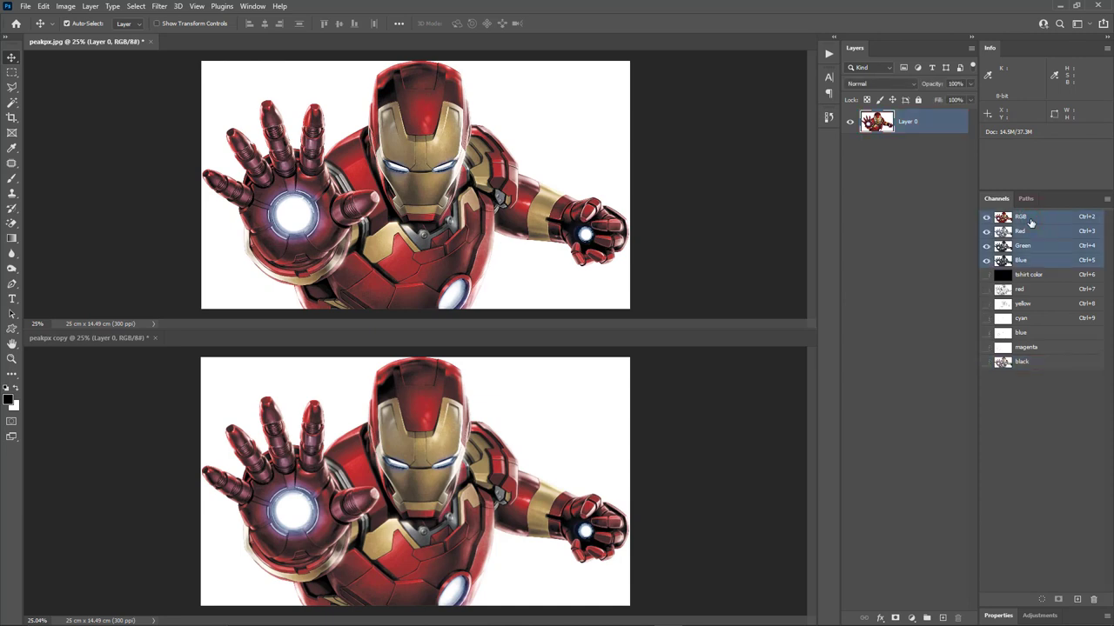
pyautogui.click(555, 437)
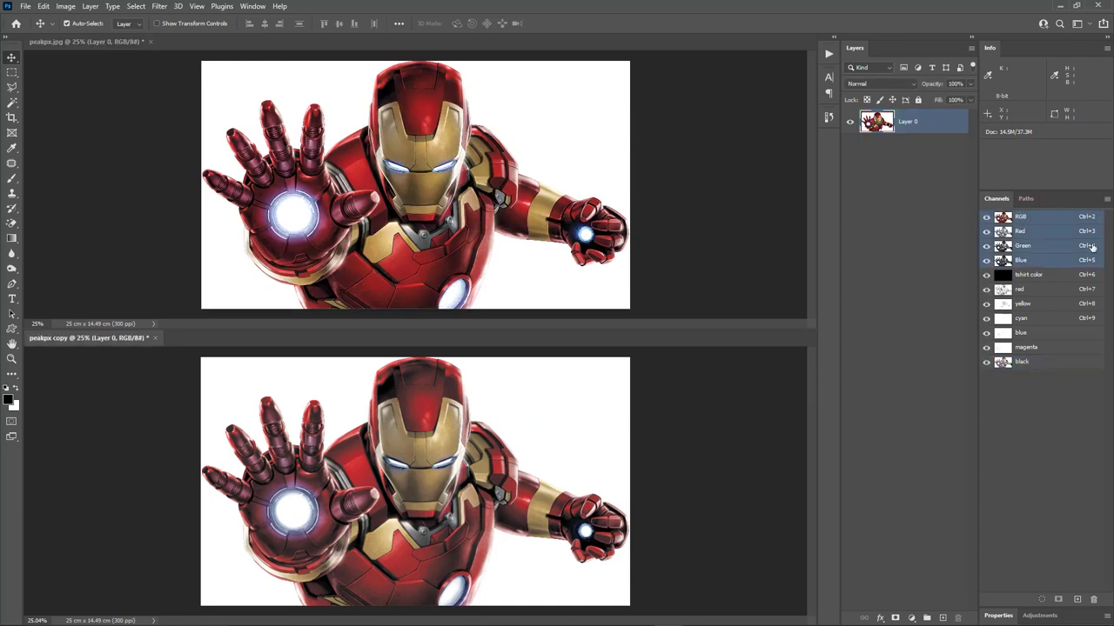
pyautogui.click(1016, 276)
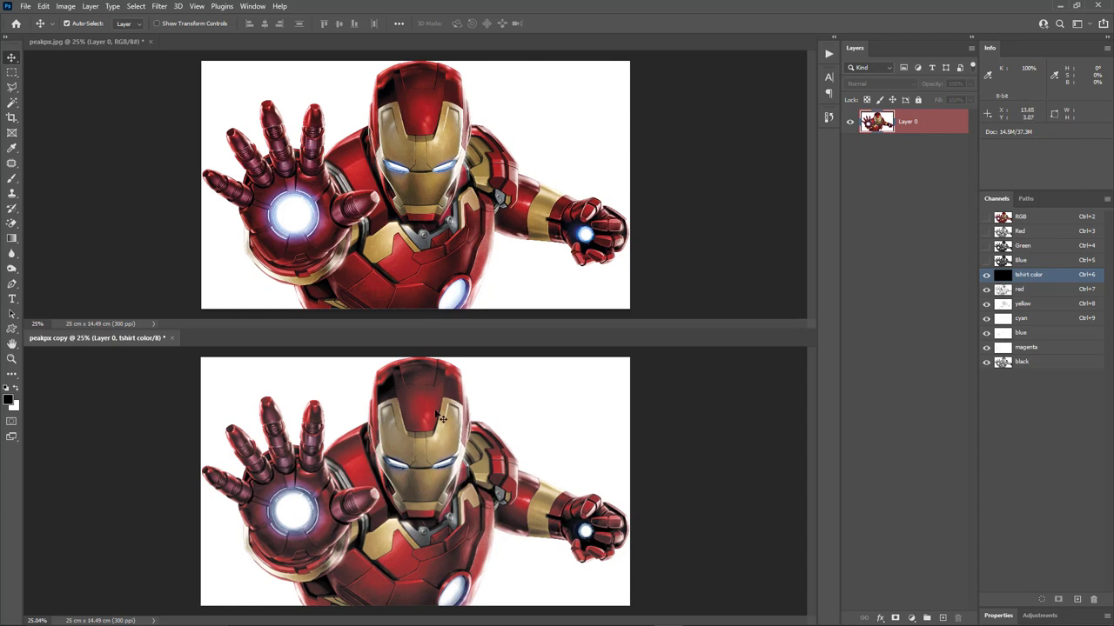
# Step: Strengthen the copy's red spot channel with Levels, using a black input level of 61, and compare the preview before applying
pyautogui.click(1032, 294)
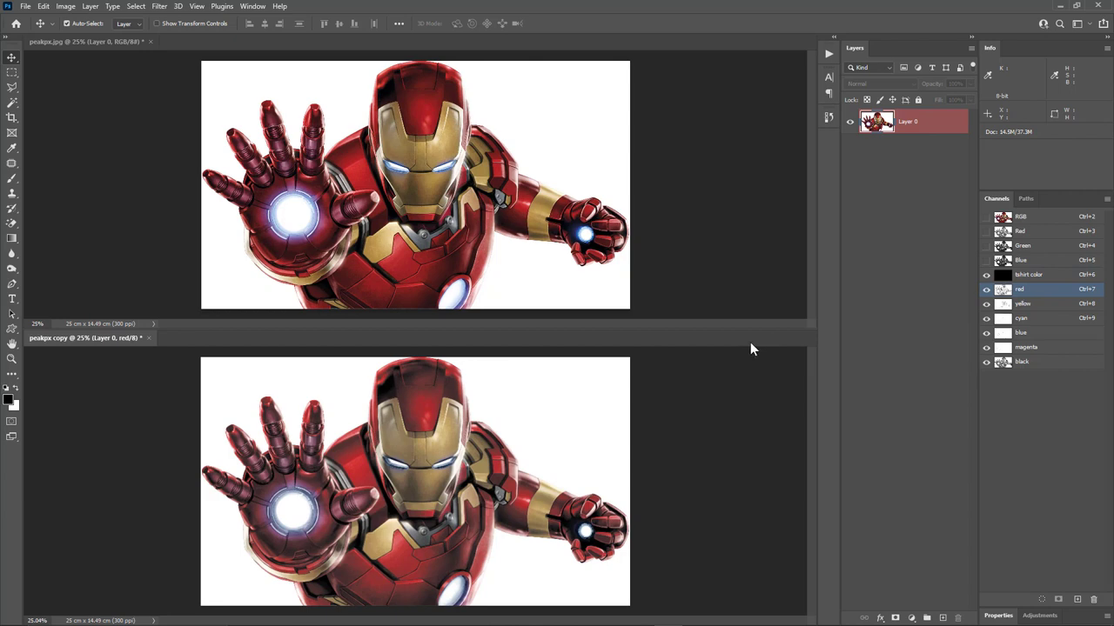
pyautogui.hotkey('ctrl', 'l')
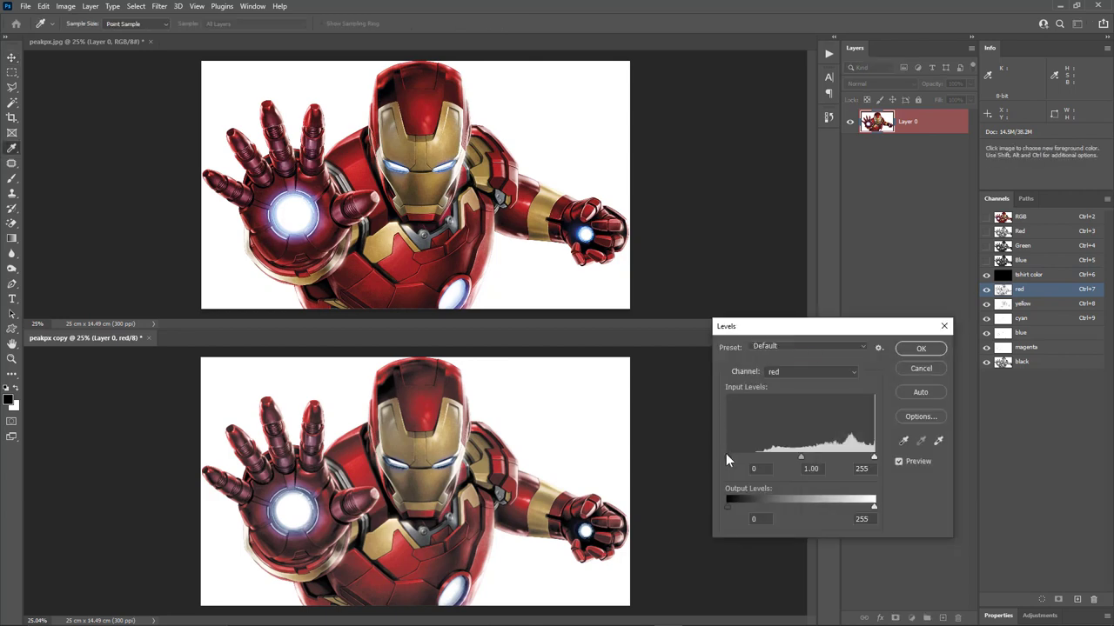
pyautogui.moveTo(727, 456); pyautogui.dragTo(736, 456)
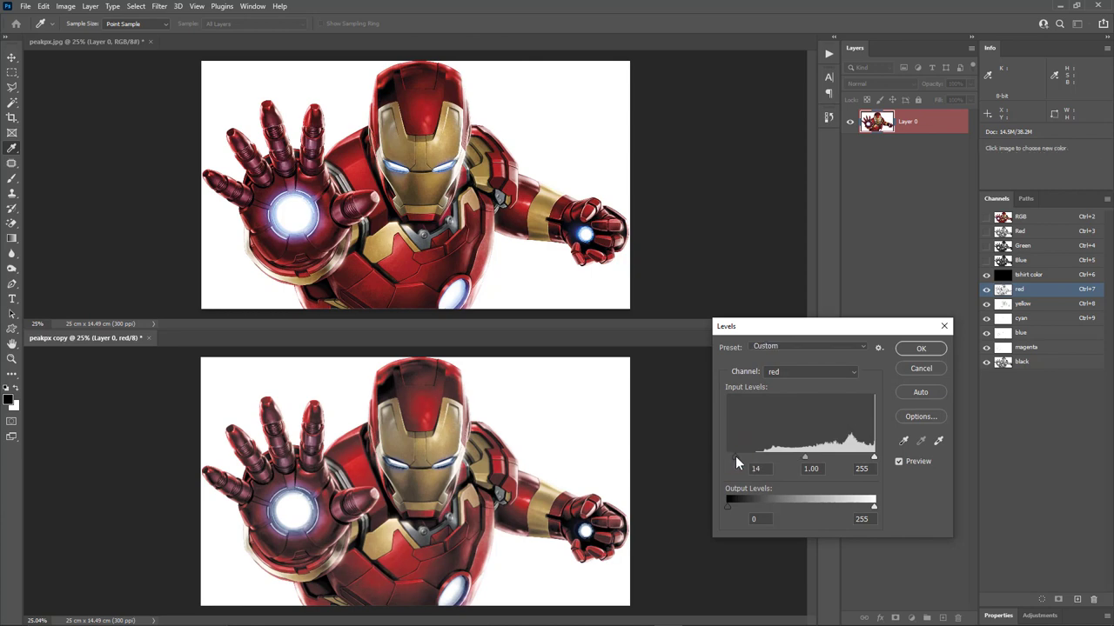
pyautogui.click(735, 455)
pyautogui.moveTo(736, 456); pyautogui.dragTo(762, 463)
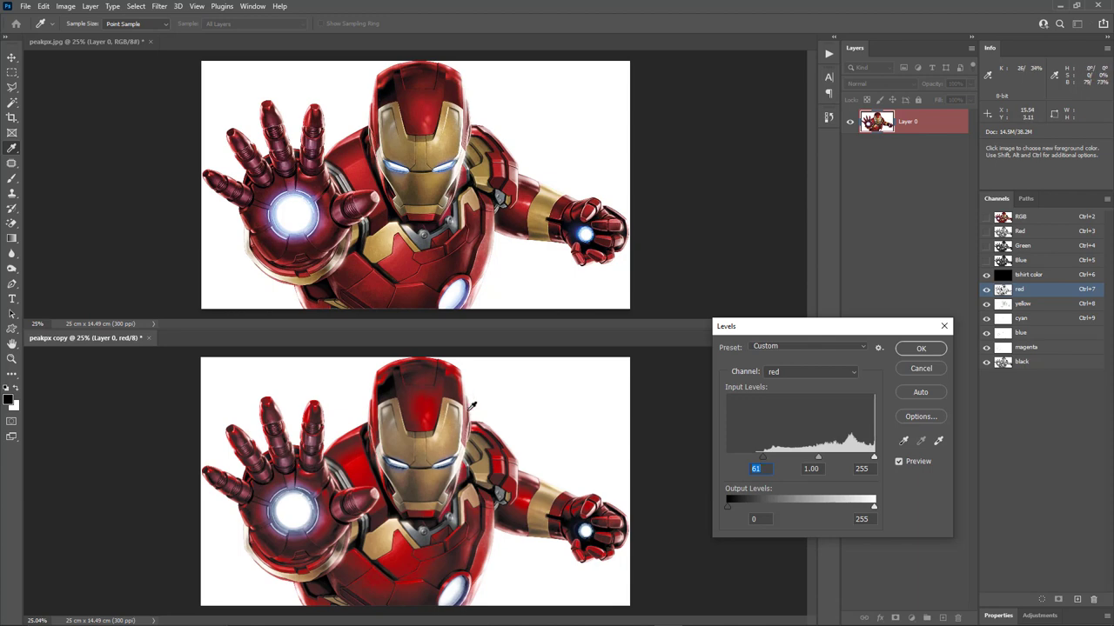
pyautogui.click(898, 461)
pyautogui.click(898, 461)
pyautogui.click(924, 349)
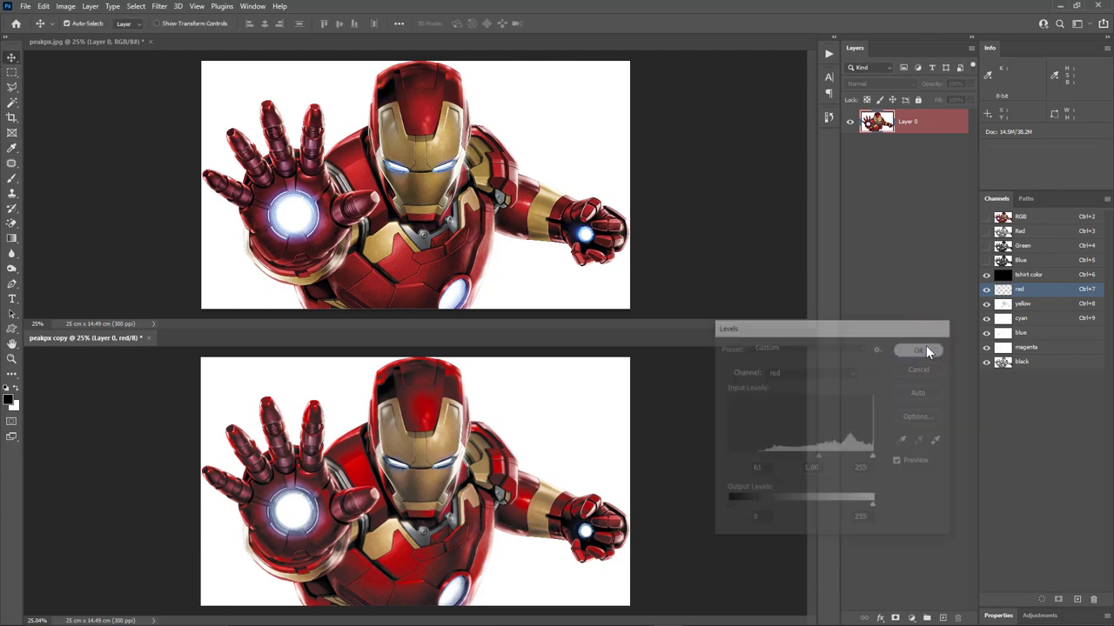
# Step: Strengthen the copy's yellow spot channel slightly with Levels by raising its black input level, keeping the gold close to the original
pyautogui.click(1027, 304)
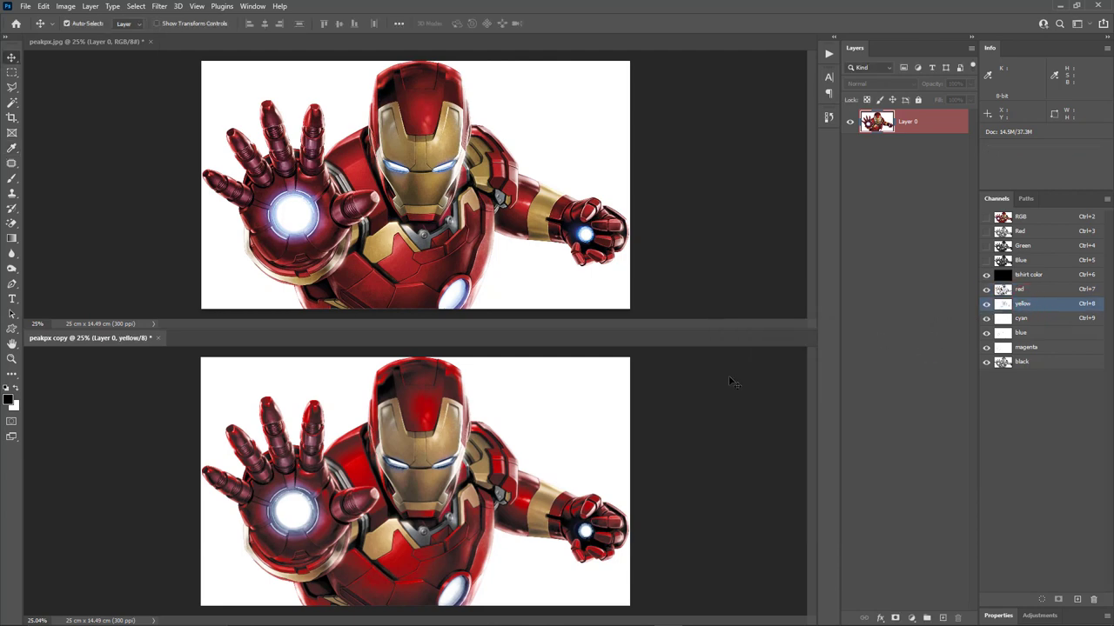
pyautogui.hotkey('ctrl', 'l')
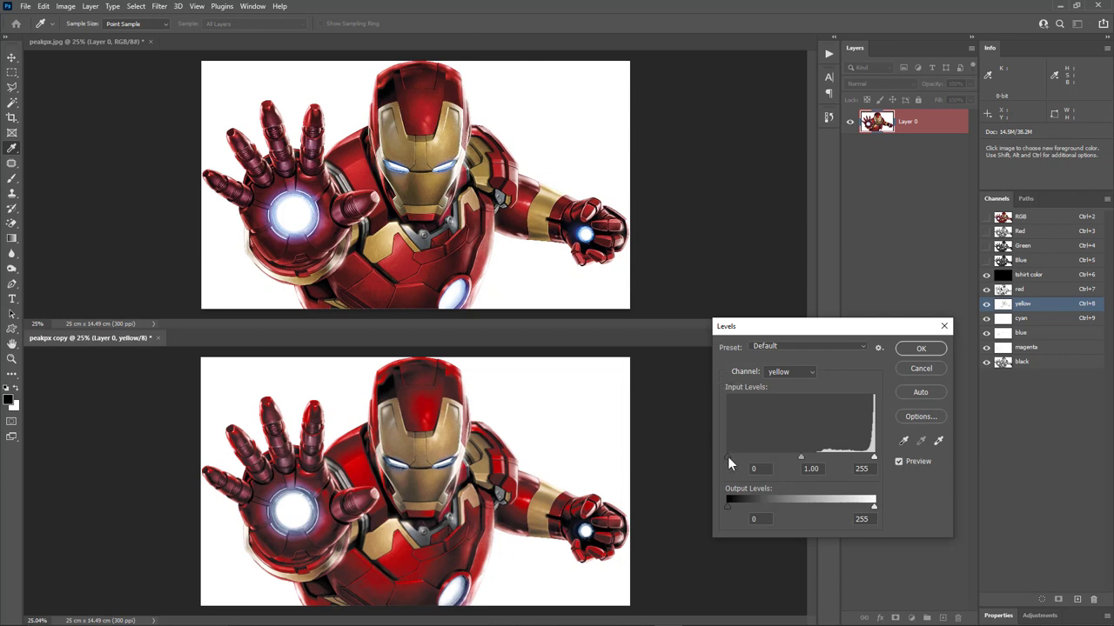
pyautogui.moveTo(729, 458); pyautogui.dragTo(819, 467)
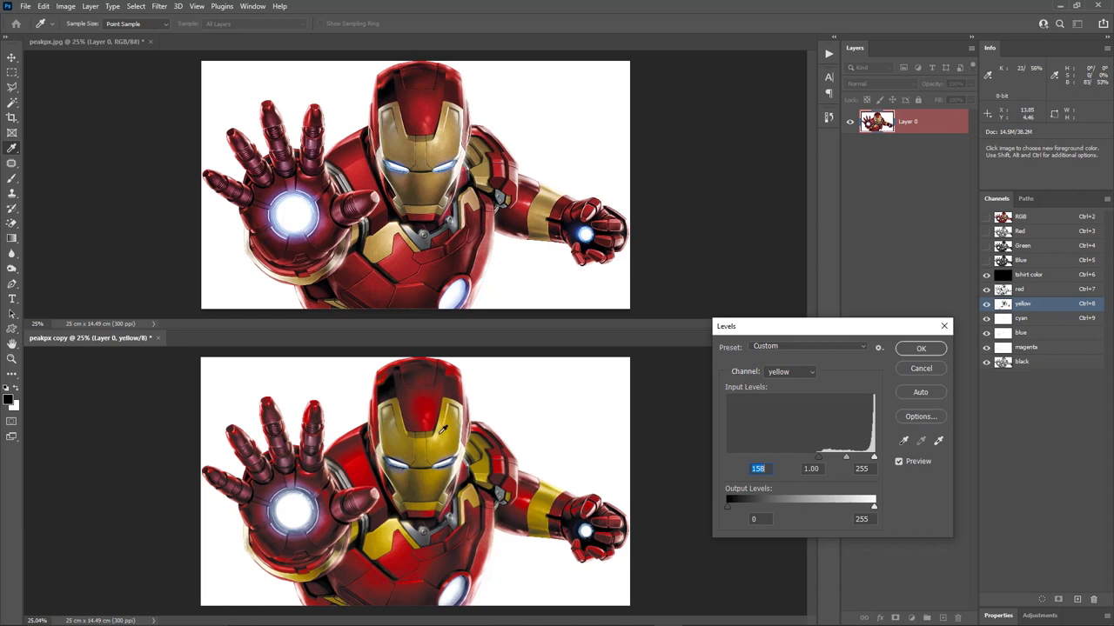
pyautogui.moveTo(819, 462); pyautogui.dragTo(705, 466)
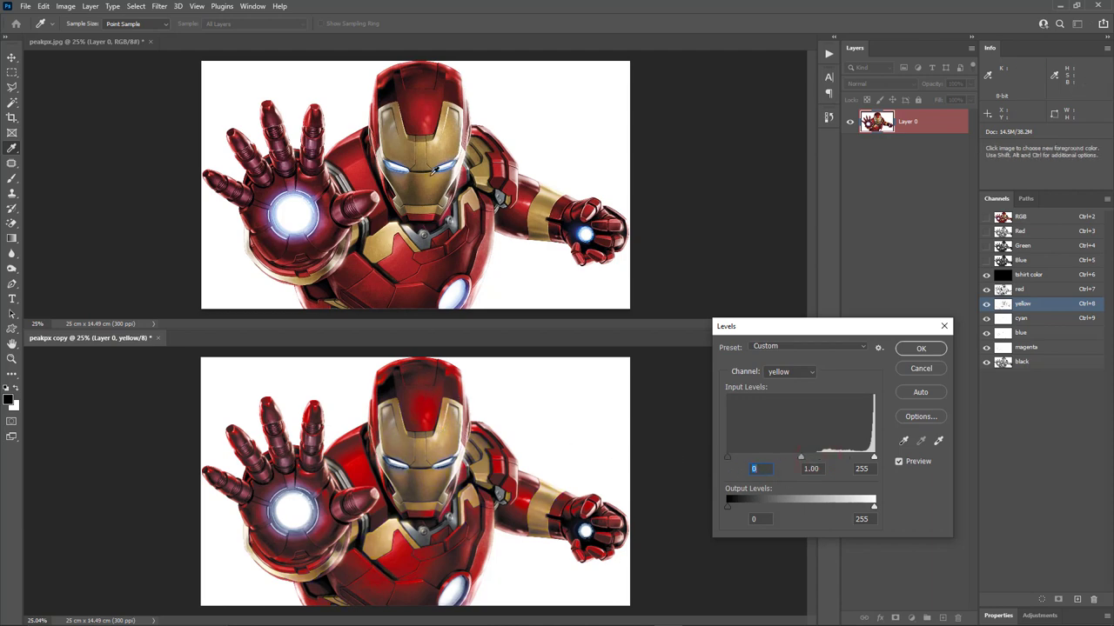
pyautogui.moveTo(729, 460); pyautogui.dragTo(762, 461)
pyautogui.click(915, 349)
pyautogui.press('v')
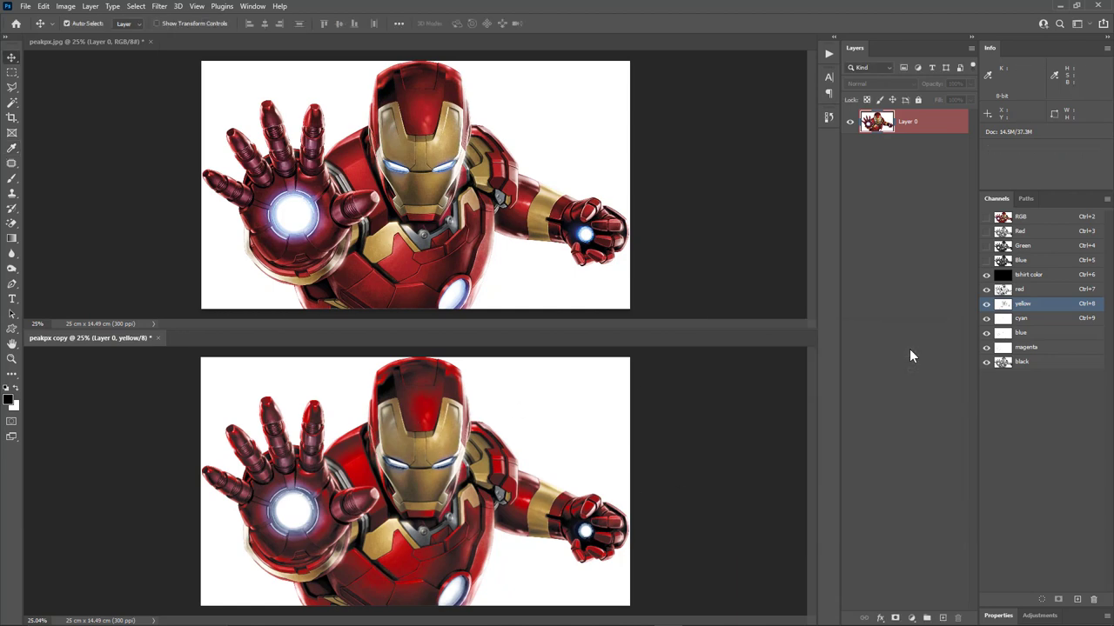
# Step: Hide the cyan spot channel and toggle the blue one to compare how each contributes to the artwork
pyautogui.click(1037, 318)
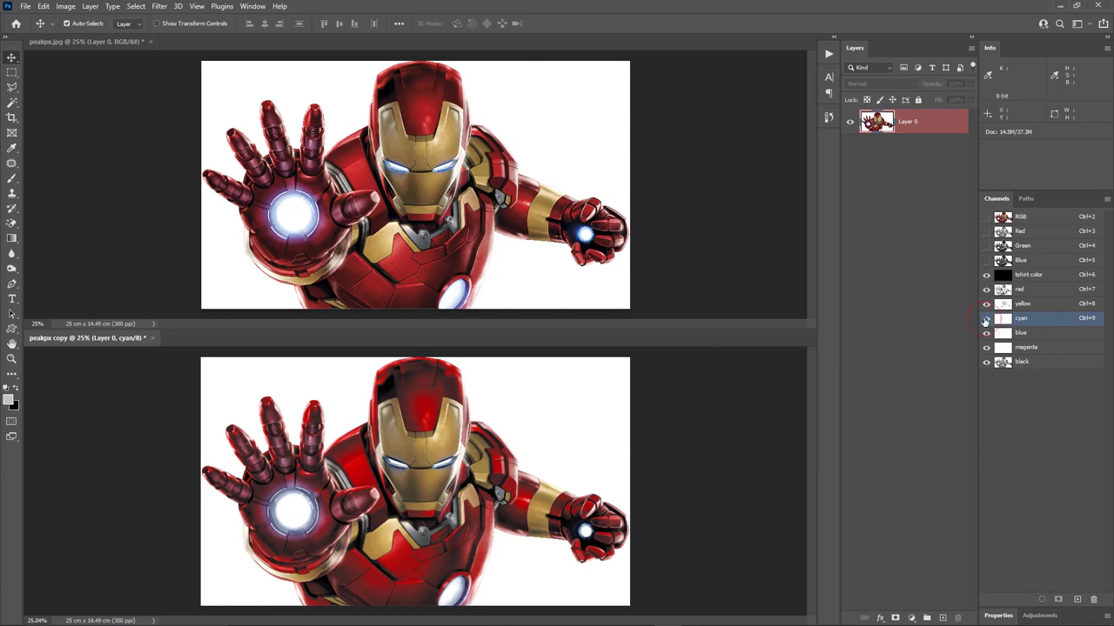
pyautogui.click(986, 333)
pyautogui.click(987, 333)
pyautogui.press('ctrl')
# Step: Strengthen the copy's blue spot channel with Levels, using a black input level of 83, and compare the preview before applying
pyautogui.click(1016, 335)
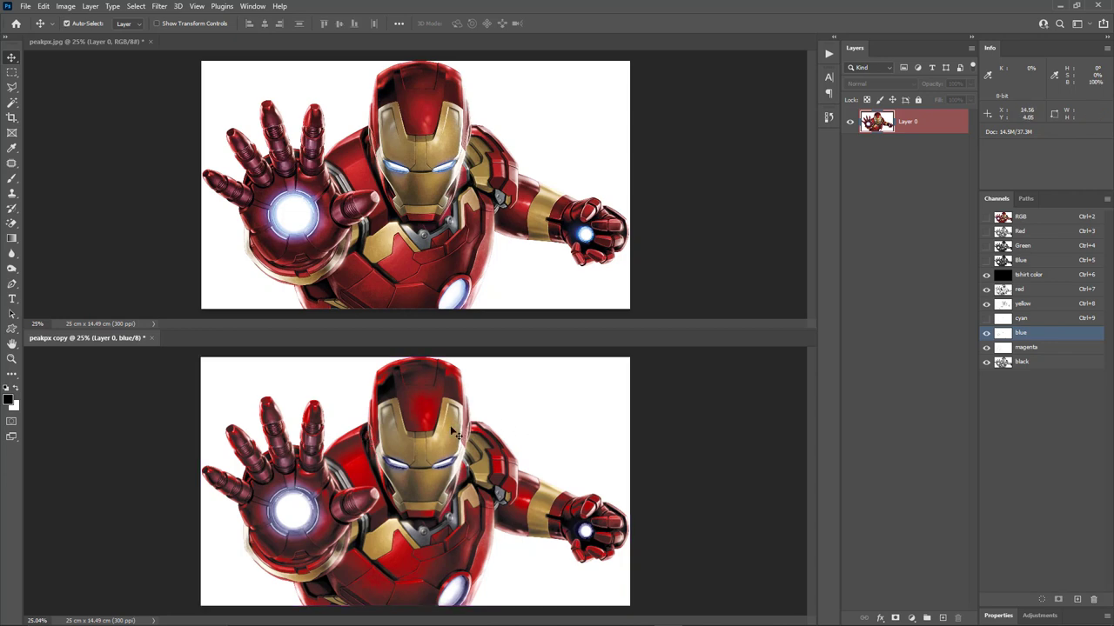
pyautogui.hotkey('ctrl', 'l')
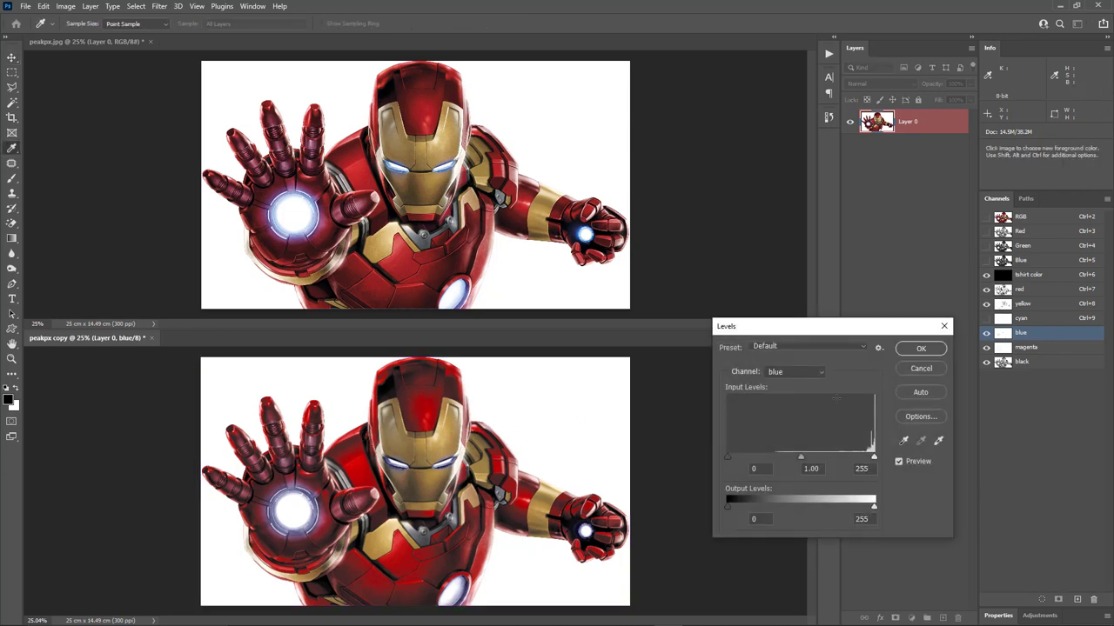
pyautogui.moveTo(729, 456); pyautogui.dragTo(774, 457)
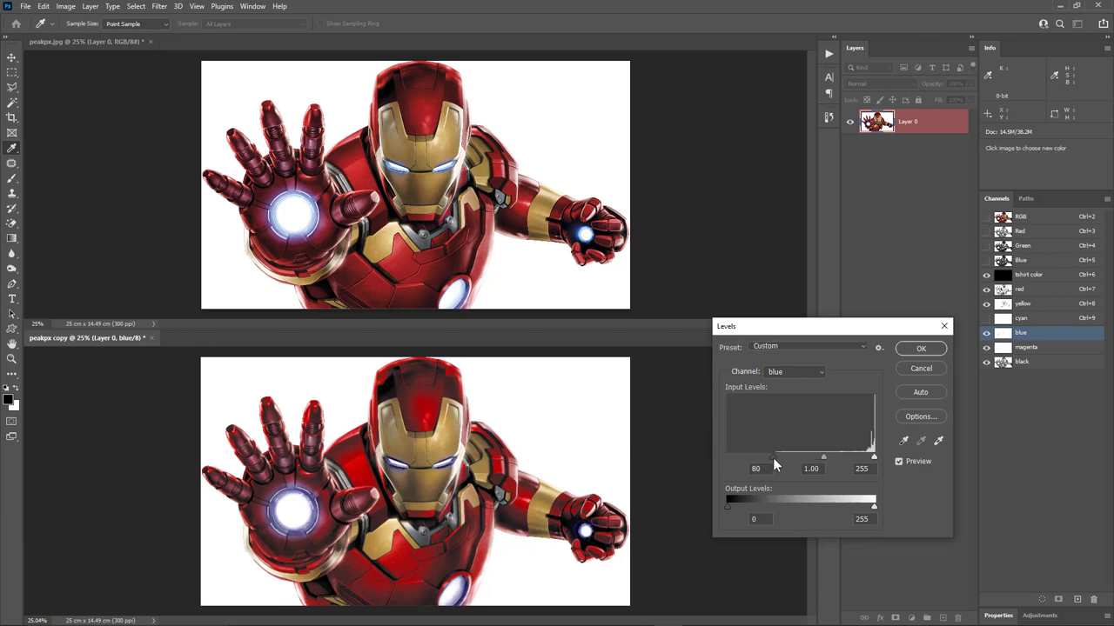
pyautogui.click(900, 463)
pyautogui.click(900, 463)
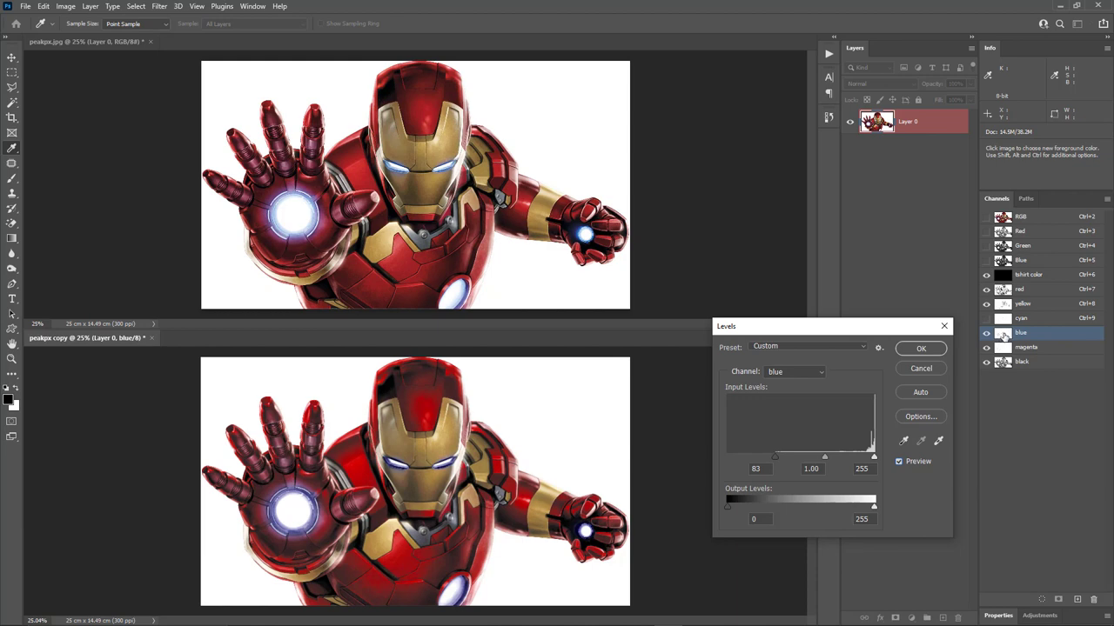
pyautogui.click(923, 349)
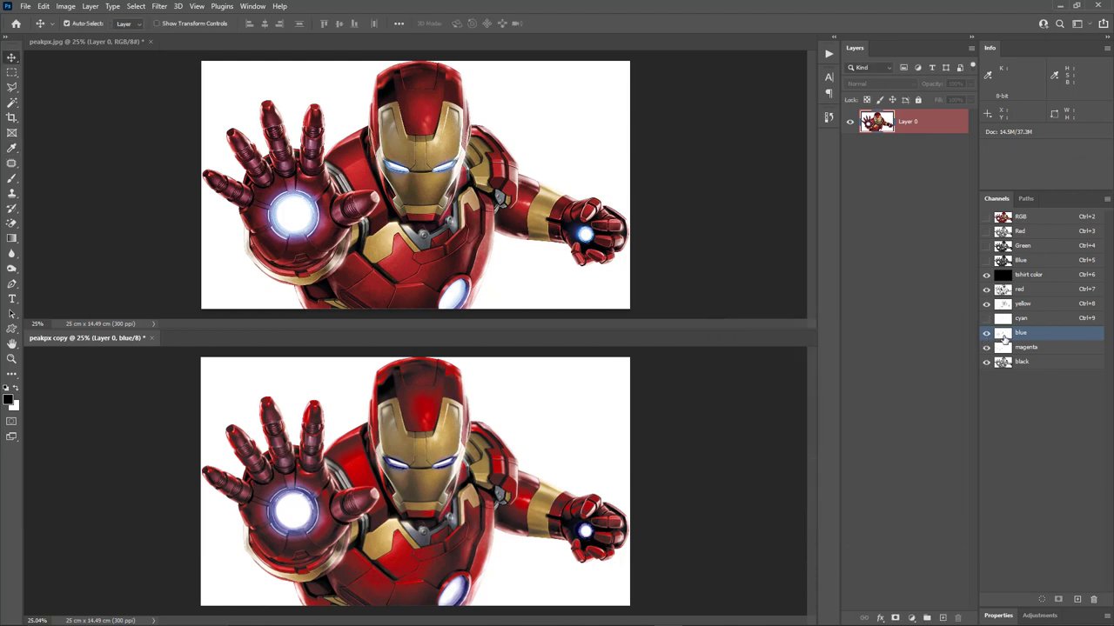
# Step: Change the blue spot channel's ink color to a lighter blue with a hue of 200°
pyautogui.doubleClick(1004, 338)
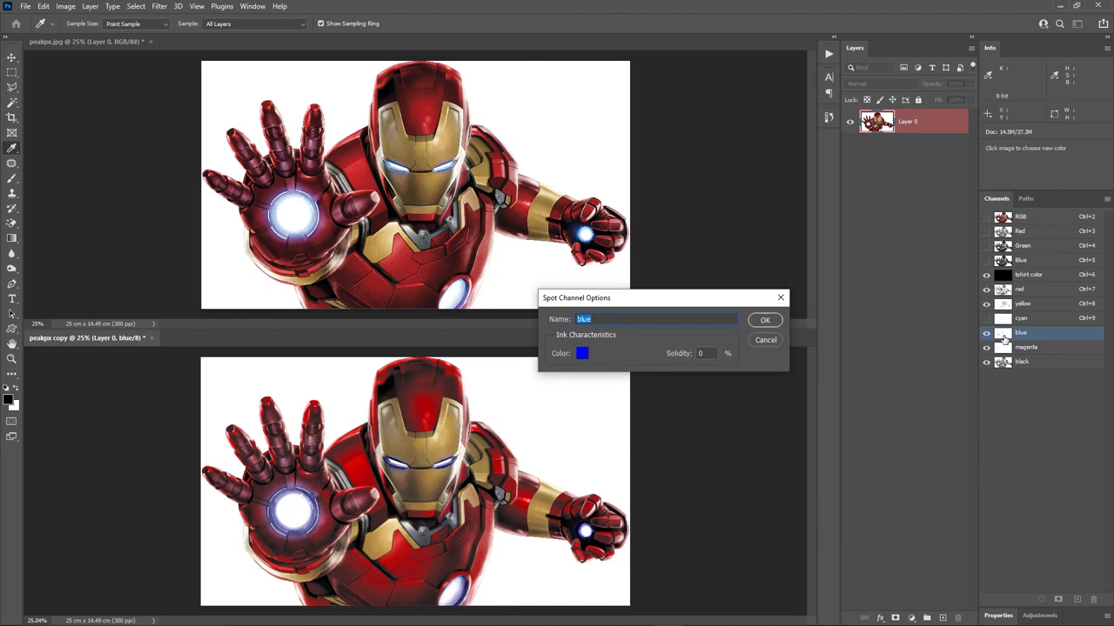
pyautogui.click(582, 353)
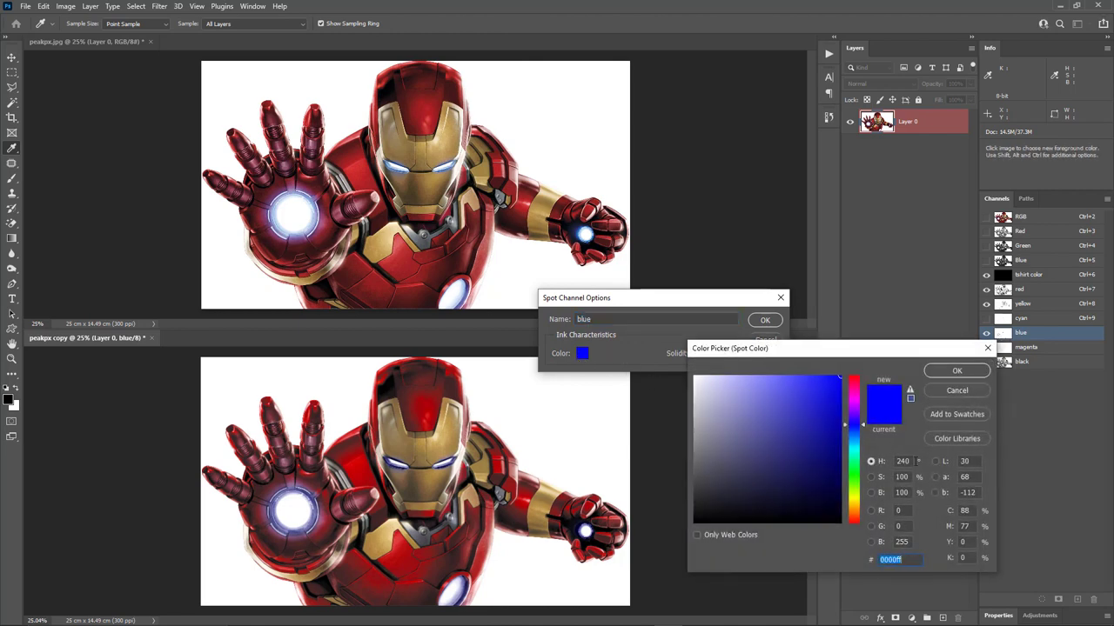
pyautogui.click(902, 461)
pyautogui.write('200')
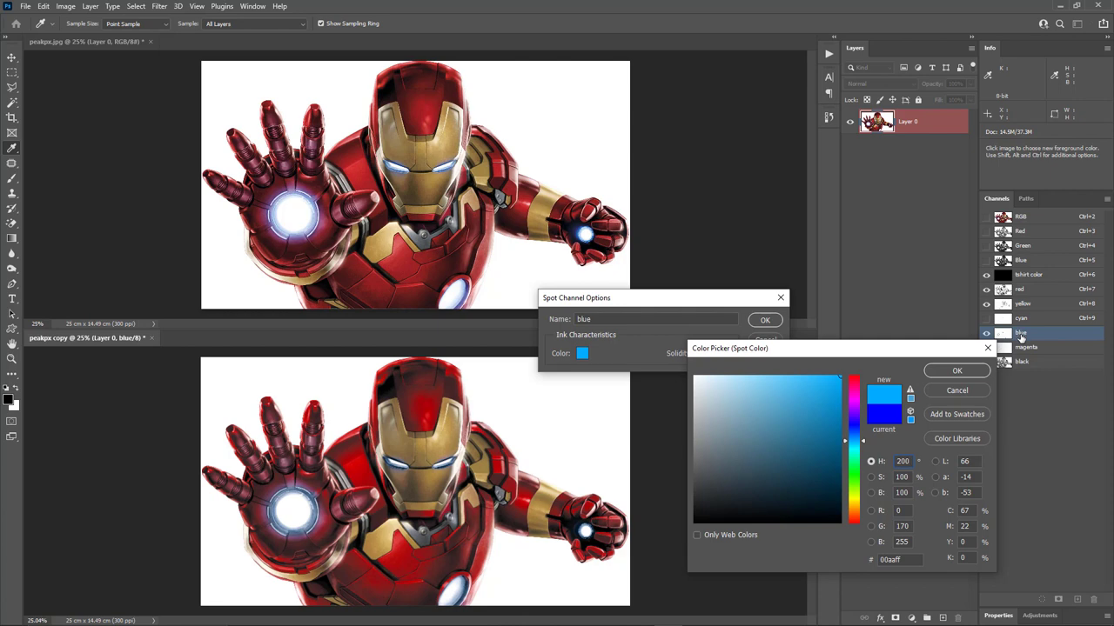
pyautogui.click(955, 371)
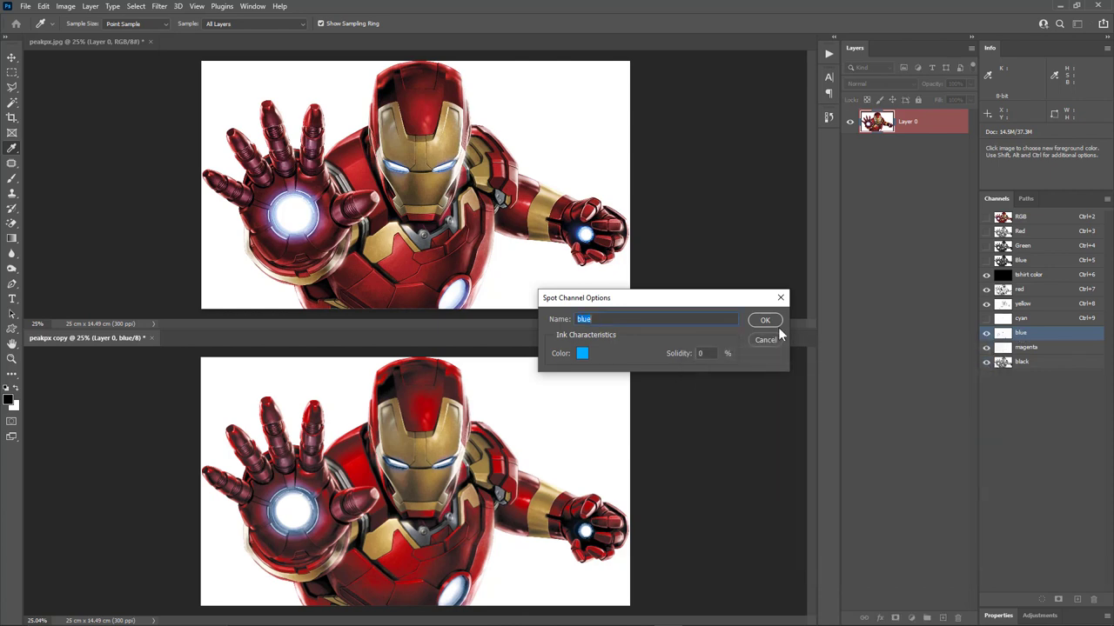
pyautogui.click(764, 321)
pyautogui.press('v')
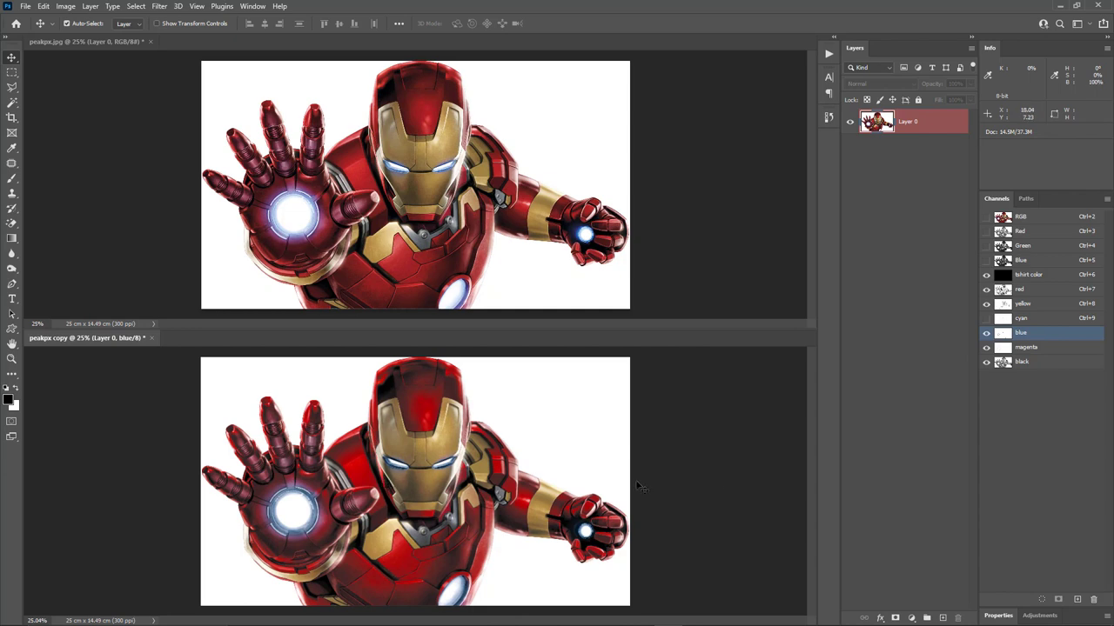
# Step: Delete the cyan spot channel from the copy
pyautogui.click(1044, 319)
pyautogui.click(1094, 600)
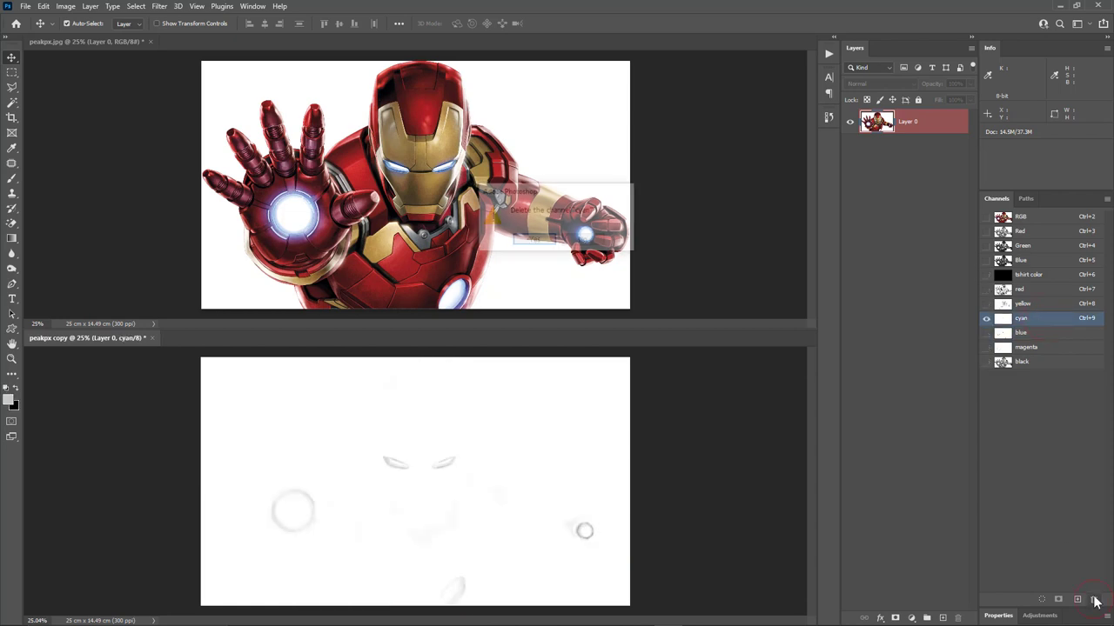
pyautogui.click(515, 243)
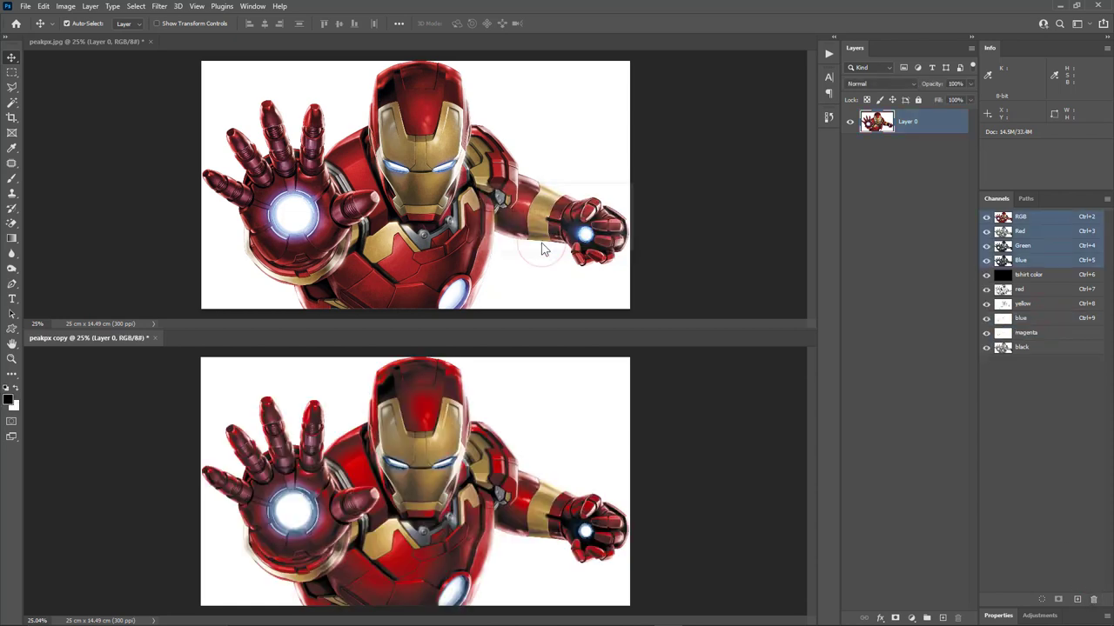
# Step: Strengthen the copy's magenta spot channel with Levels, using a black input level of 159
pyautogui.click(1019, 335)
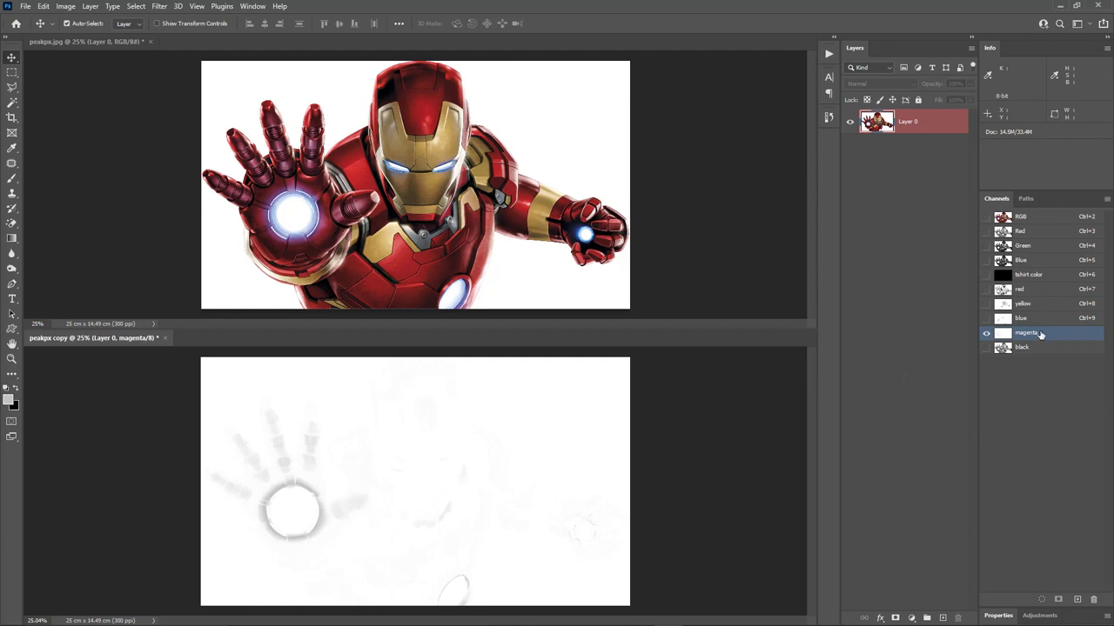
pyautogui.hotkey('ctrl', 'l')
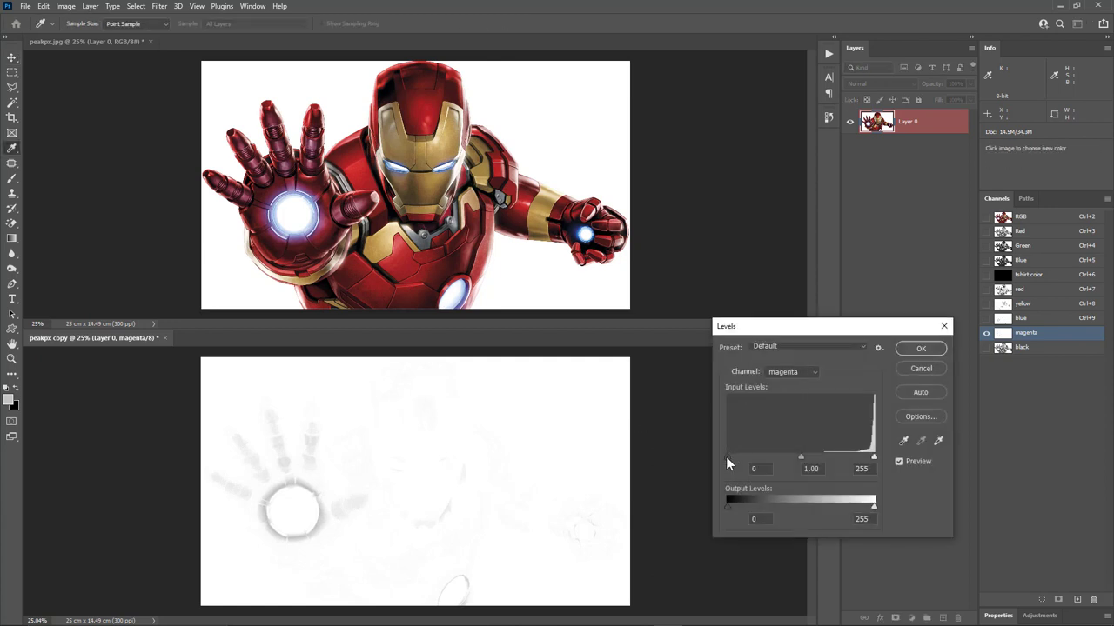
pyautogui.moveTo(727, 456); pyautogui.dragTo(818, 455)
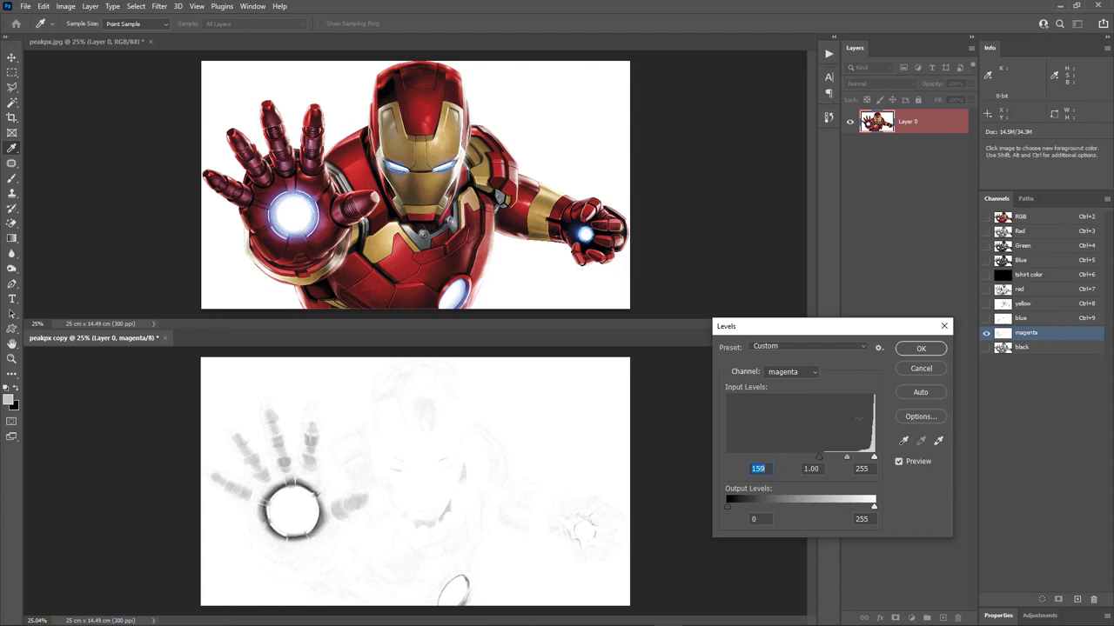
pyautogui.click(923, 350)
pyautogui.click(923, 348)
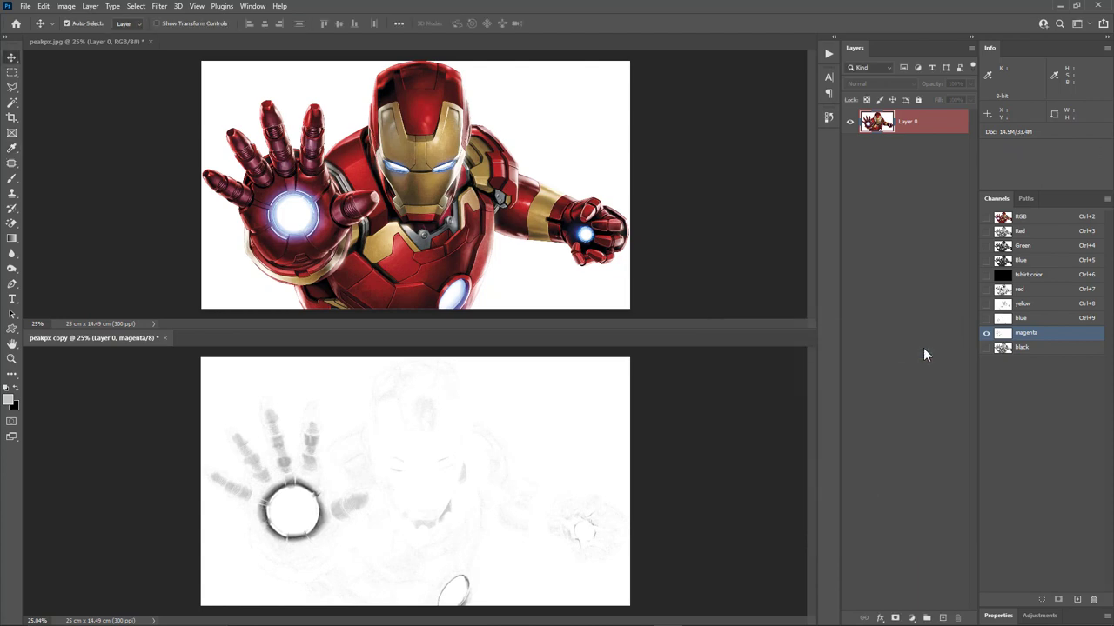
pyautogui.press('v')
# Step: Load the magenta channel as a selection, fill it with black in the red spot channel, and deselect
pyautogui.keyDown('ctrl'); pyautogui.click(1003, 335); pyautogui.keyUp('ctrl')
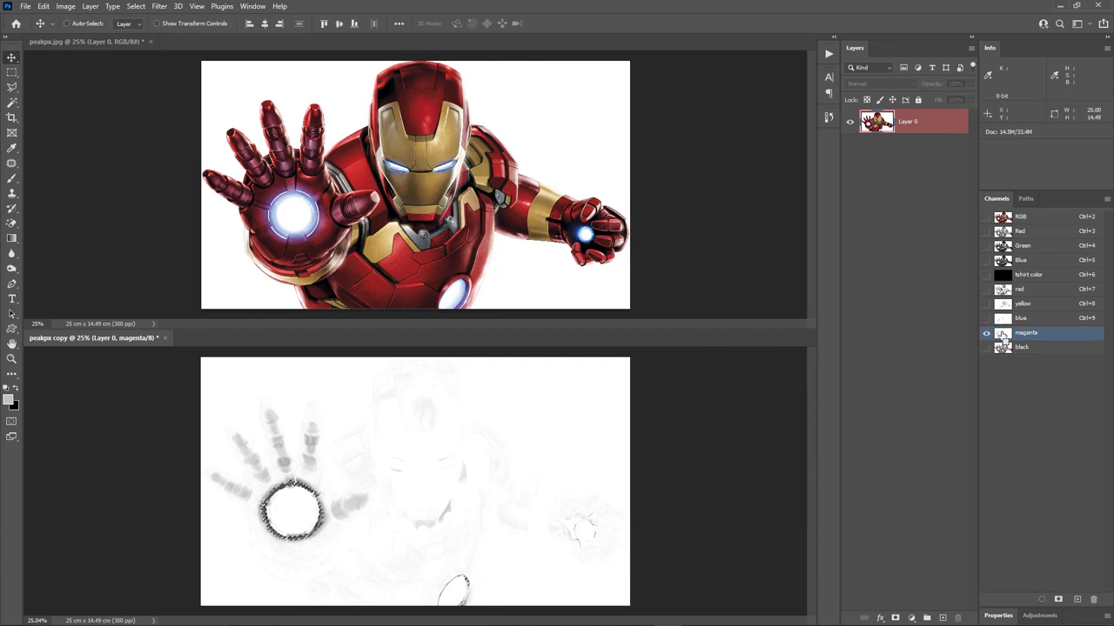
pyautogui.click(1022, 289)
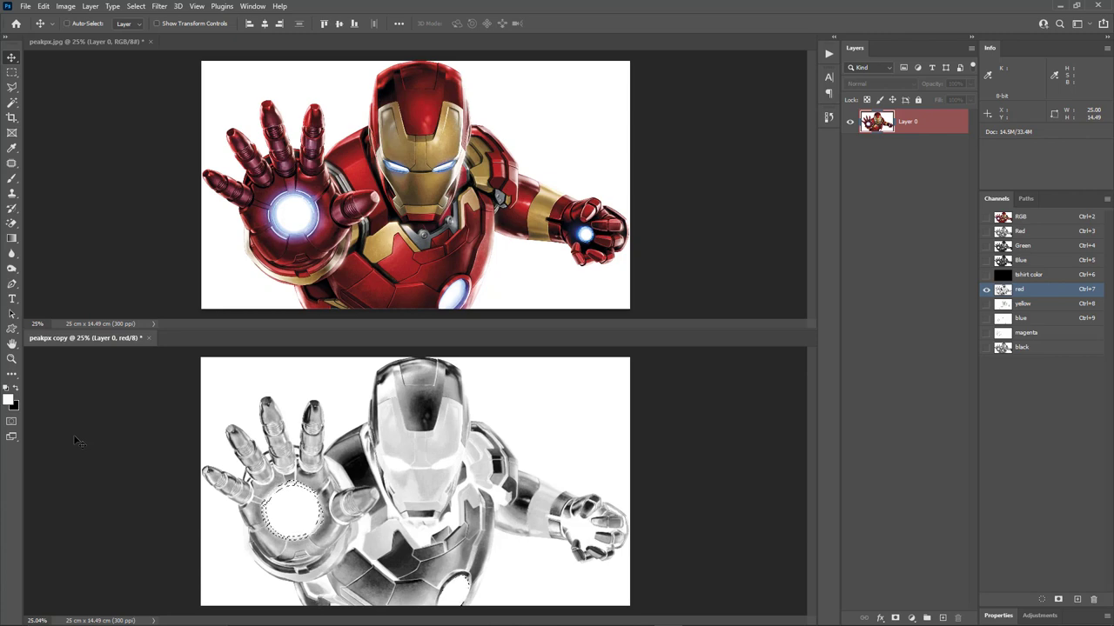
pyautogui.press('ctrl')
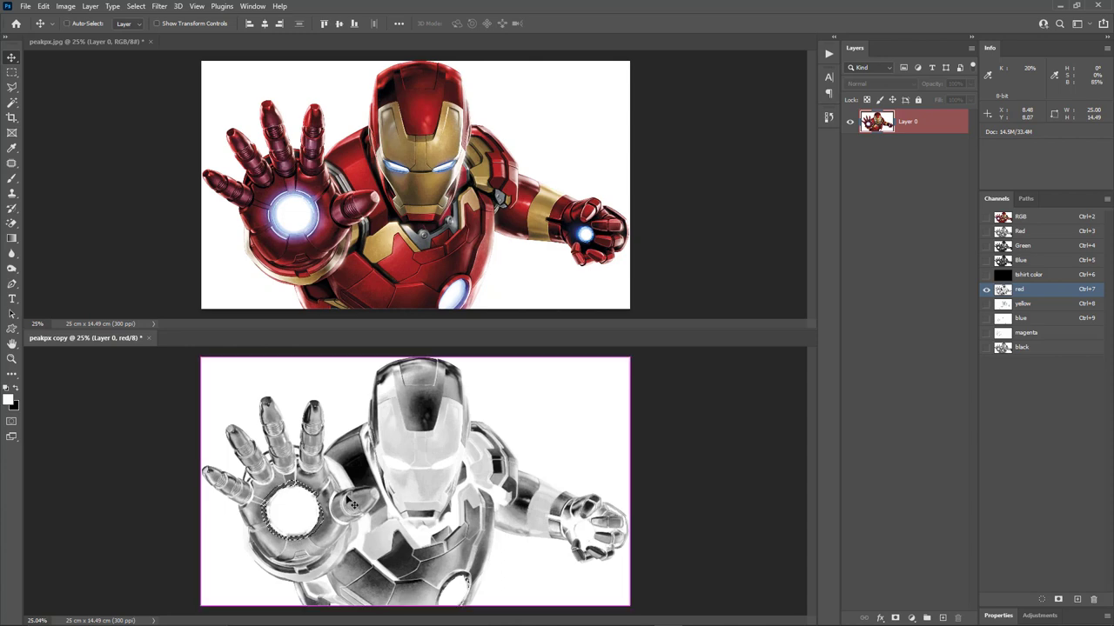
pyautogui.hotkey('ctrl', 'd')
# Step: Delete the magenta spot channel and preview the remaining spot channels without RGB, toggling the red one to compare
pyautogui.moveTo(1051, 335); pyautogui.dragTo(1099, 599)
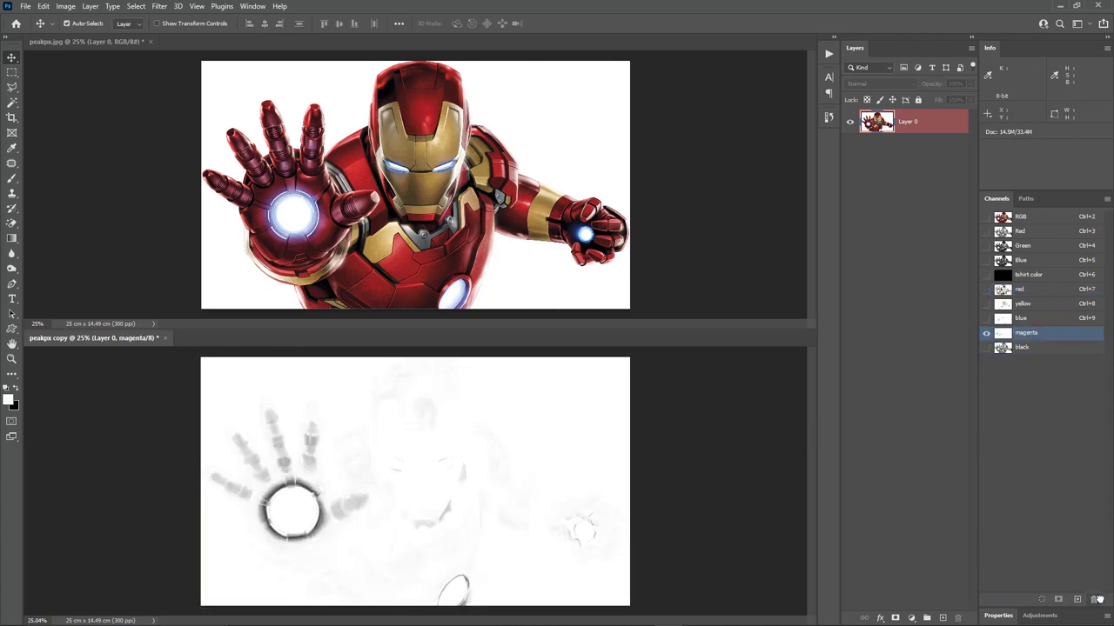
pyautogui.click(986, 232)
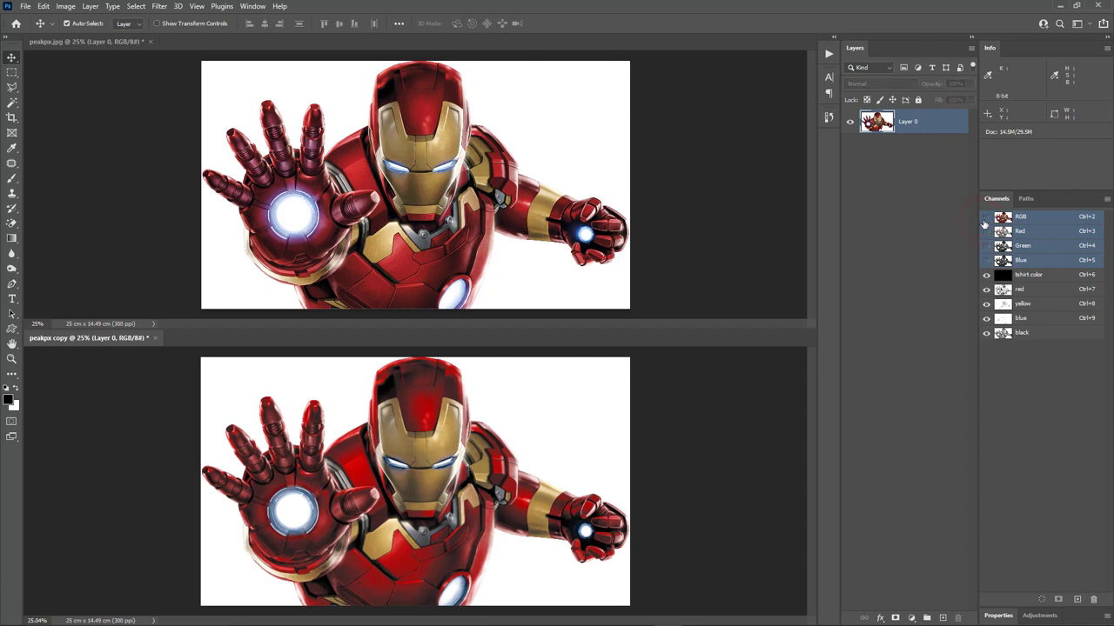
pyautogui.click(1031, 293)
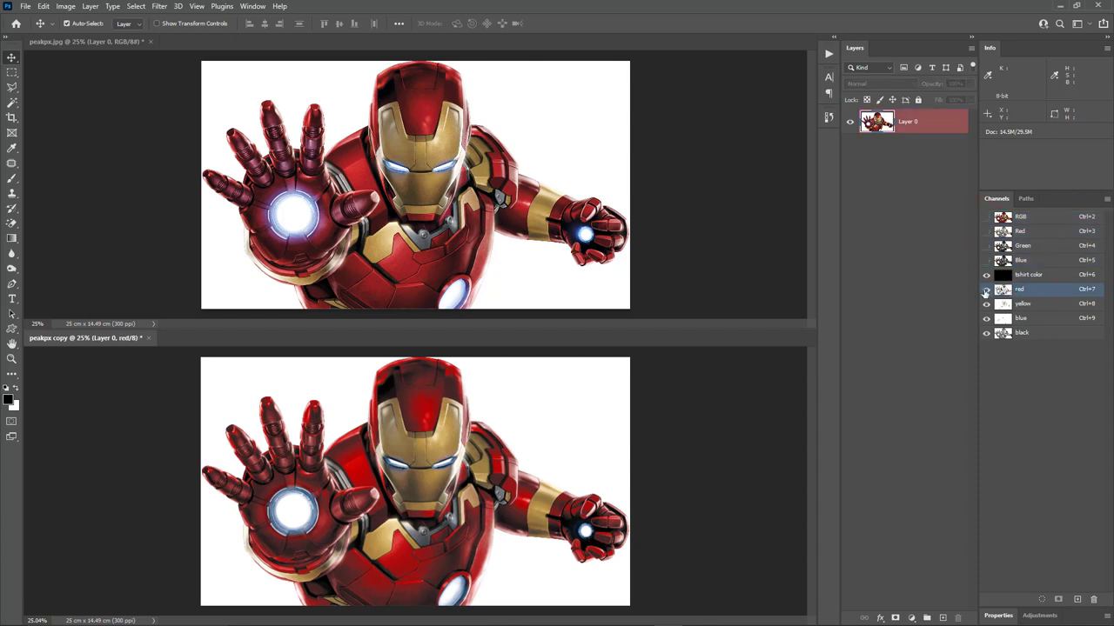
pyautogui.click(986, 289)
pyautogui.click(986, 289)
# Step: Isolate the black spot channel by selecting it and hiding the tshirt color, red, yellow and blue channels
pyautogui.click(1024, 339)
pyautogui.click(986, 288)
pyautogui.click(986, 275)
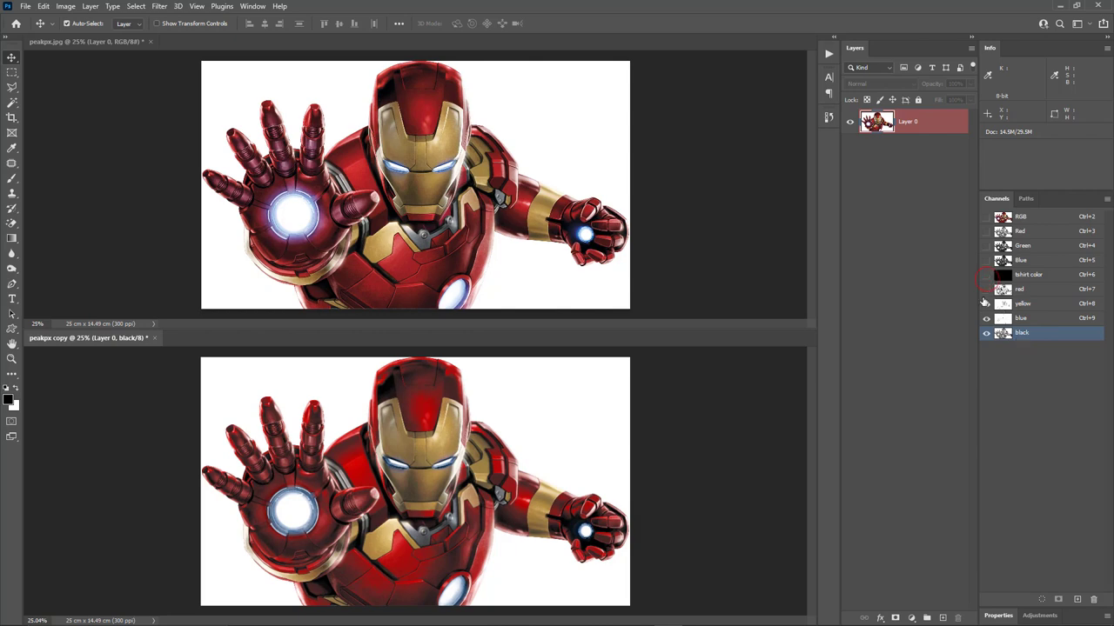
pyautogui.click(986, 304)
pyautogui.click(986, 317)
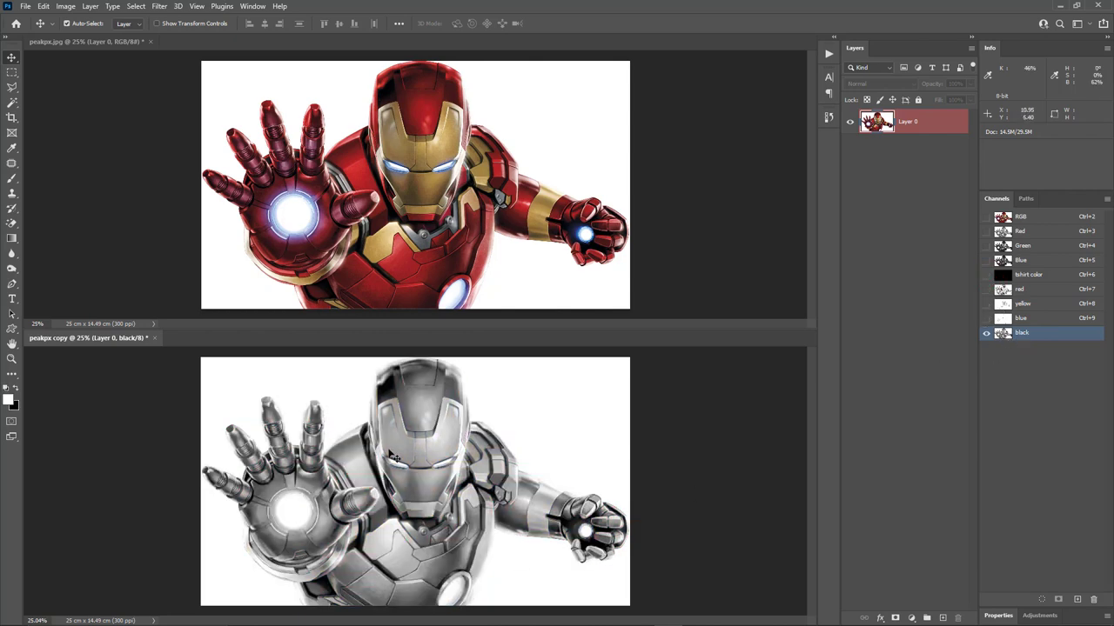
# Step: Lighten the black spot channel with Levels at a white input level of 230, and show the other spot channels again
pyautogui.hotkey('ctrl', 'l')
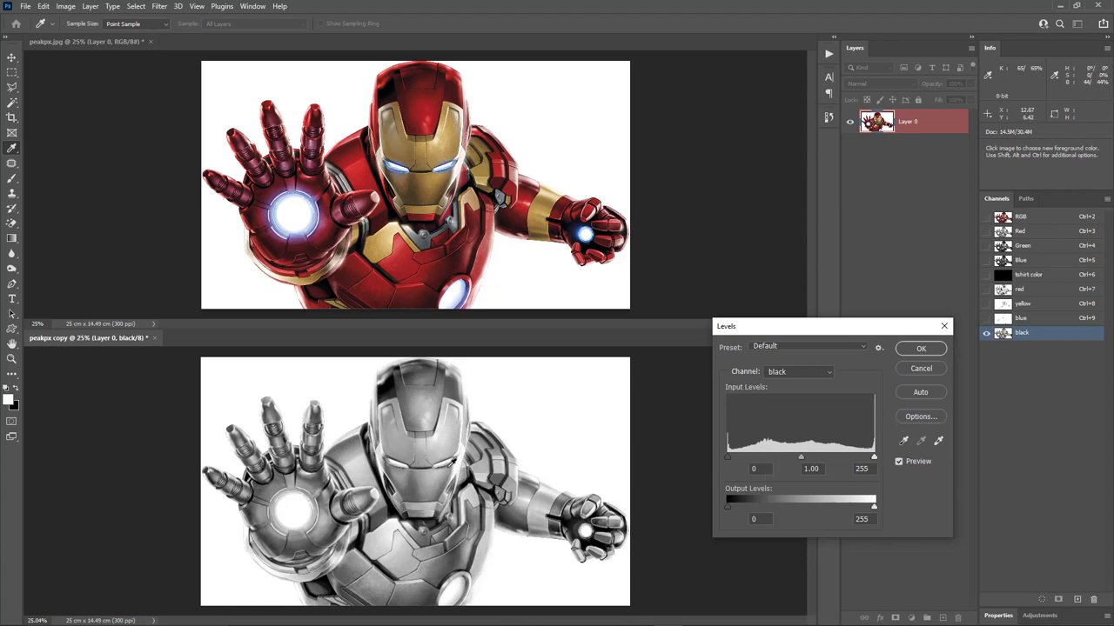
pyautogui.moveTo(874, 458); pyautogui.dragTo(860, 460)
pyautogui.click(899, 462)
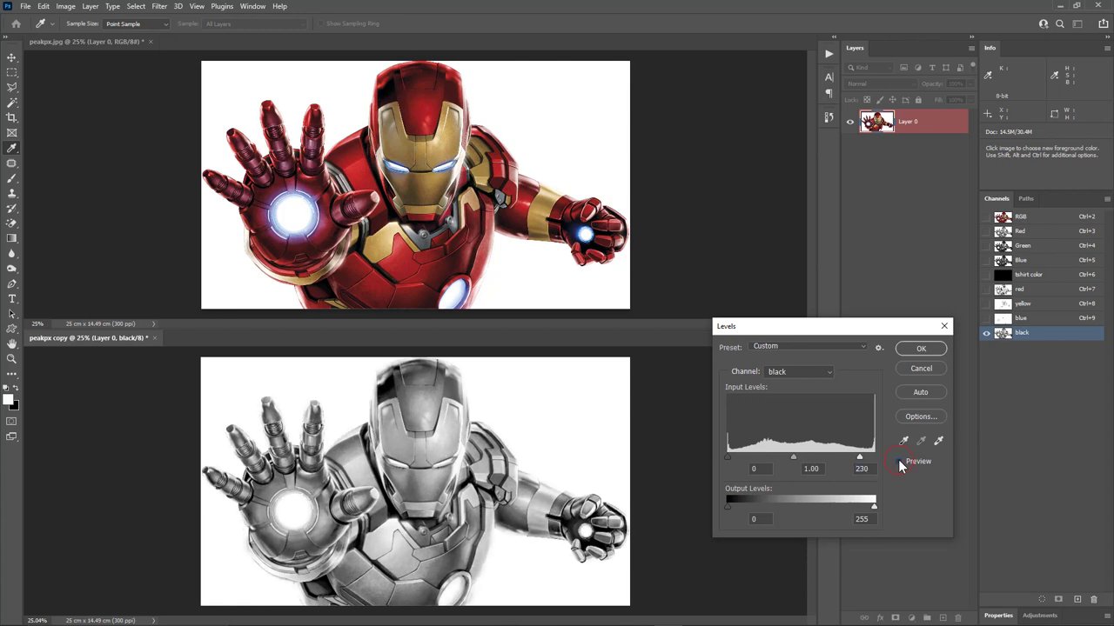
pyautogui.click(899, 462)
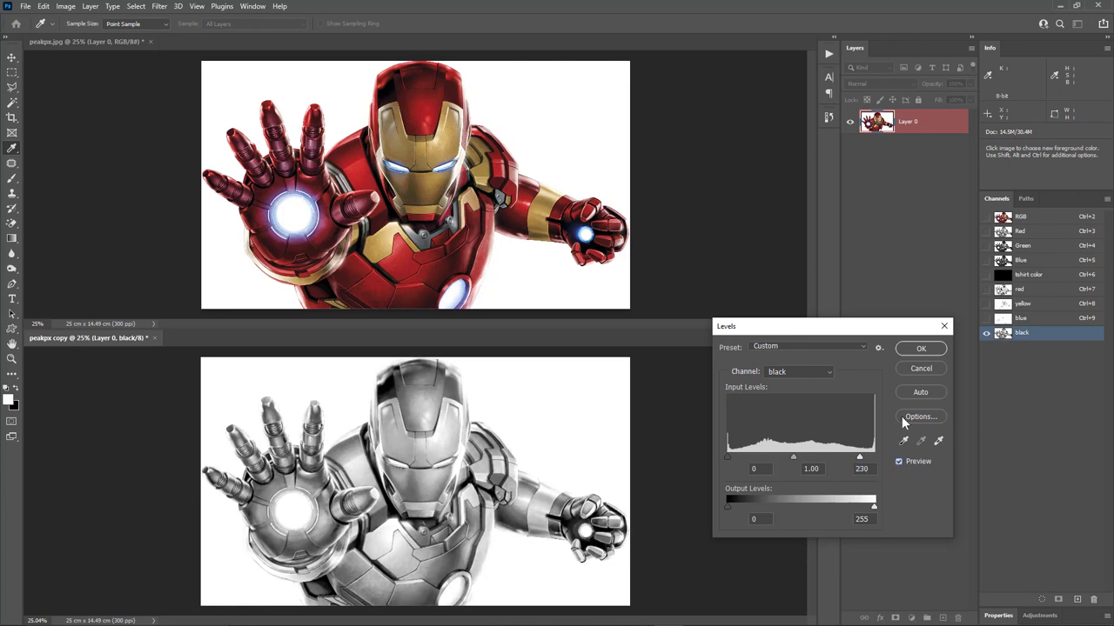
pyautogui.click(920, 348)
pyautogui.press('v')
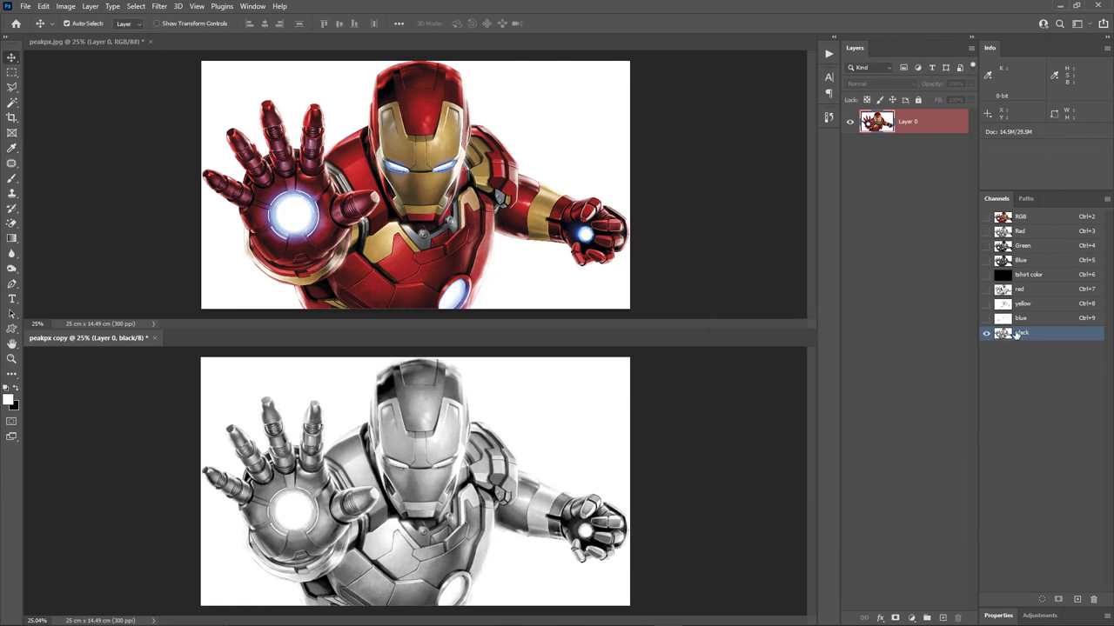
pyautogui.moveTo(984, 275); pyautogui.dragTo(986, 322)
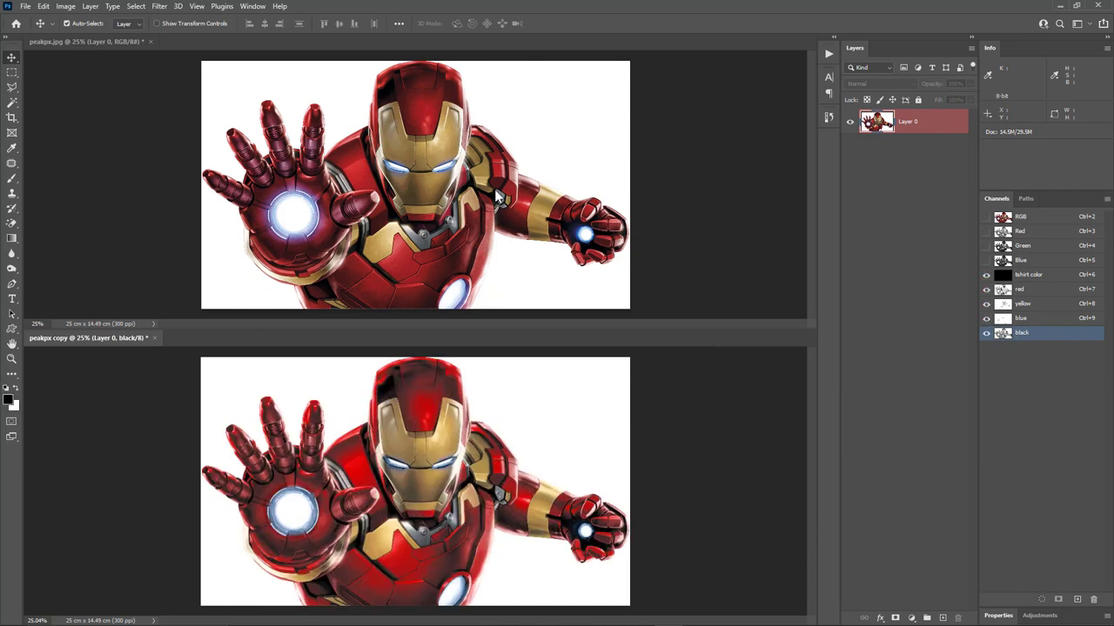
# Step: Close the original peakpx.jpg without saving and enlarge the view of the copy
pyautogui.click(498, 196)
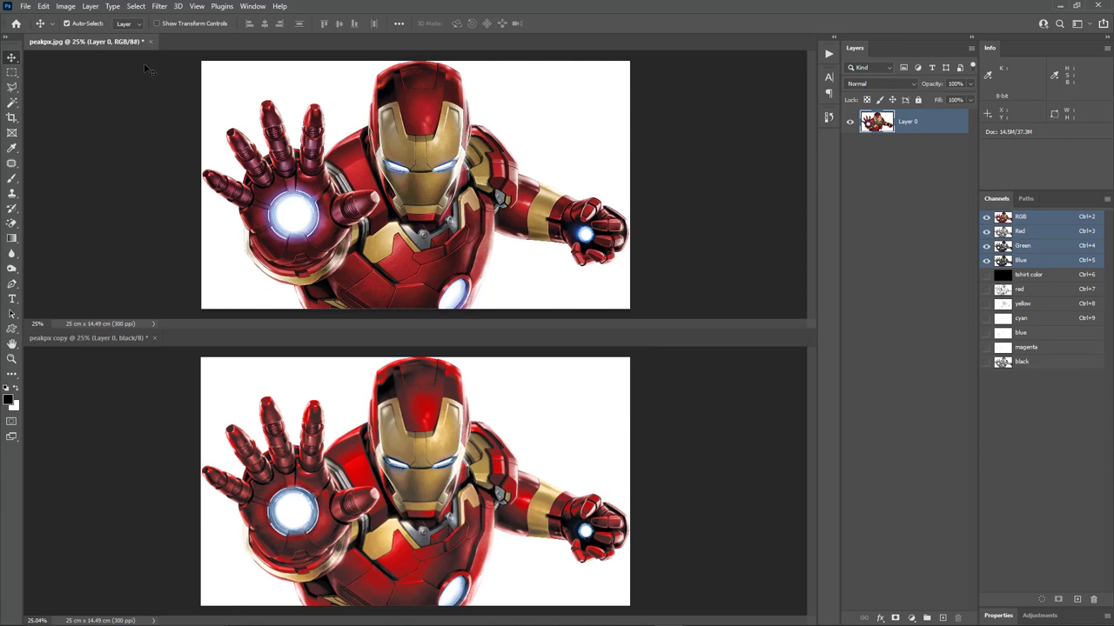
pyautogui.click(151, 42)
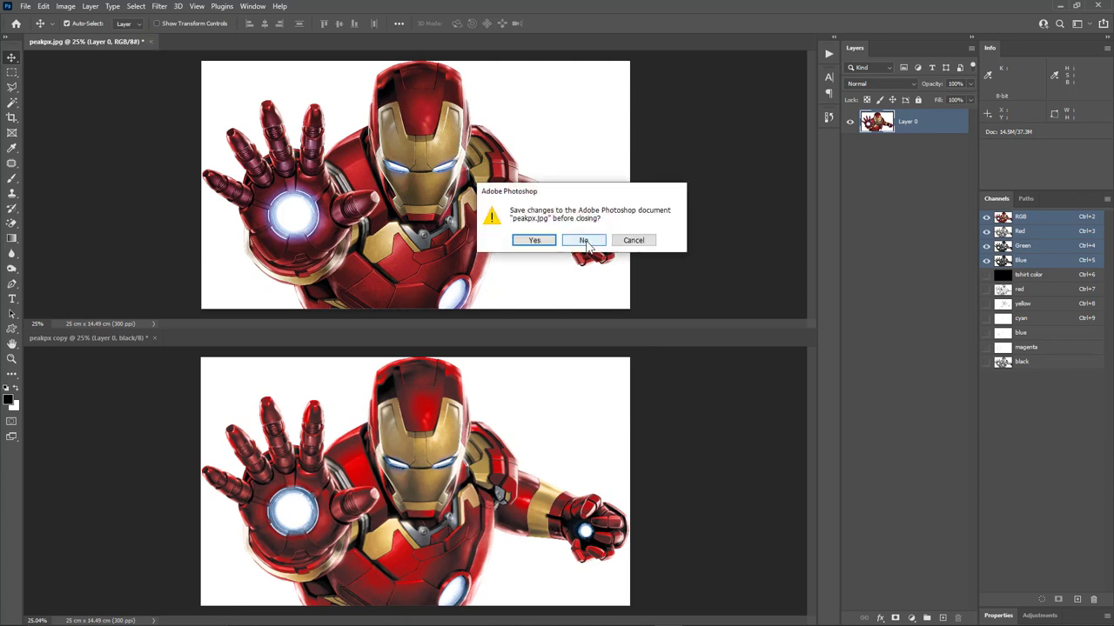
pyautogui.click(577, 240)
pyautogui.scroll(4, 534, 259)
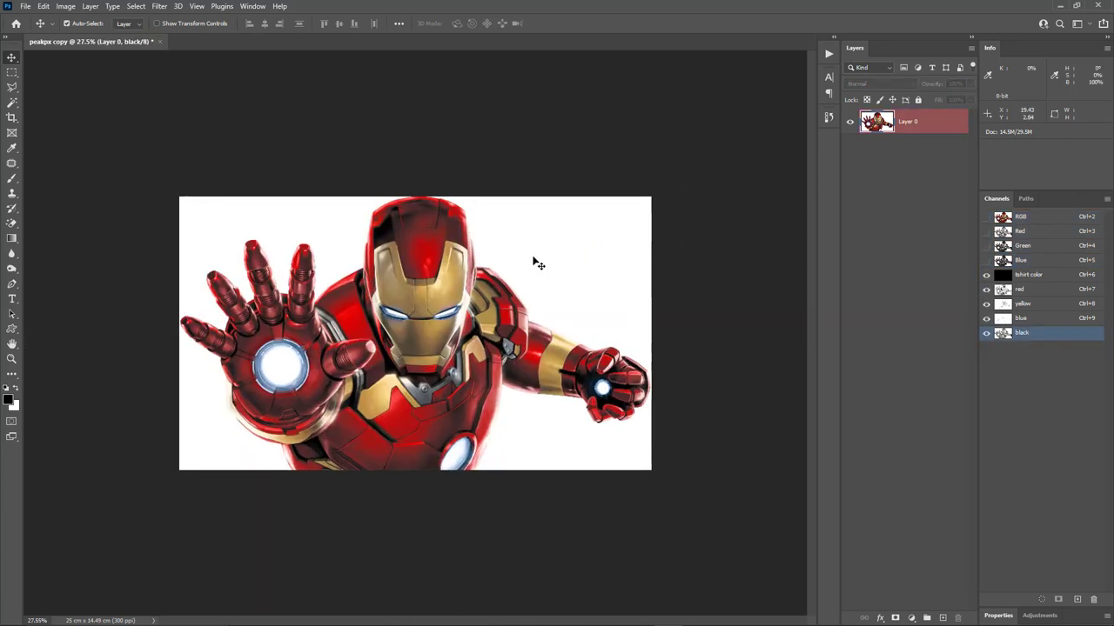
pyautogui.scroll(1, 534, 258)
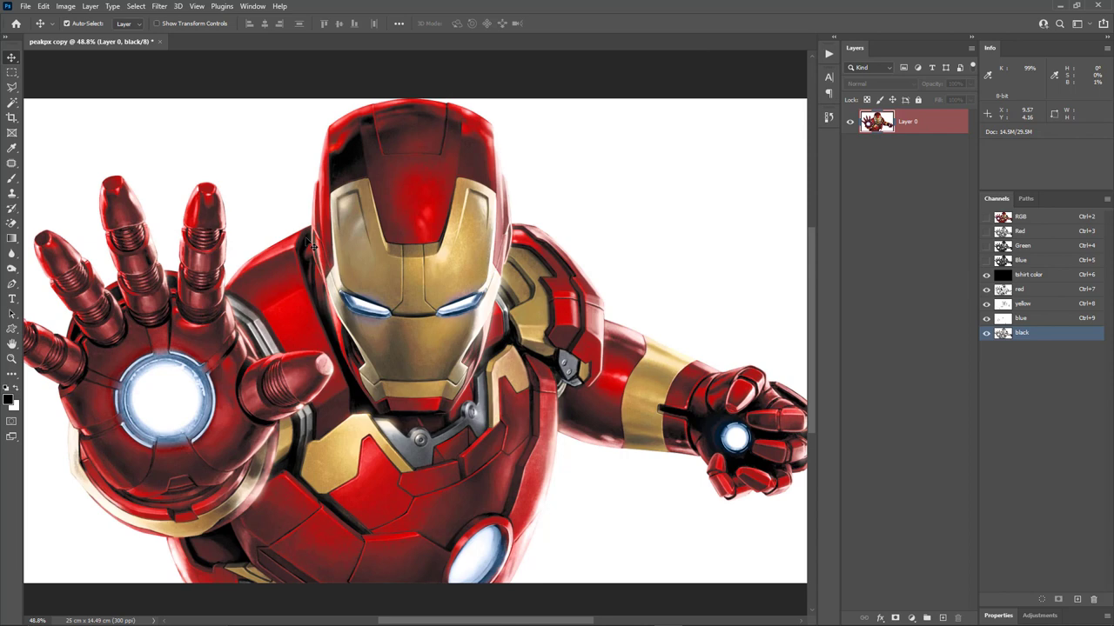
# Step: Resample the copy to a resolution of 600 pixels/inch with Nearest Neighbor (hard edges), and fit the artwork to the window
pyautogui.click(66, 7)
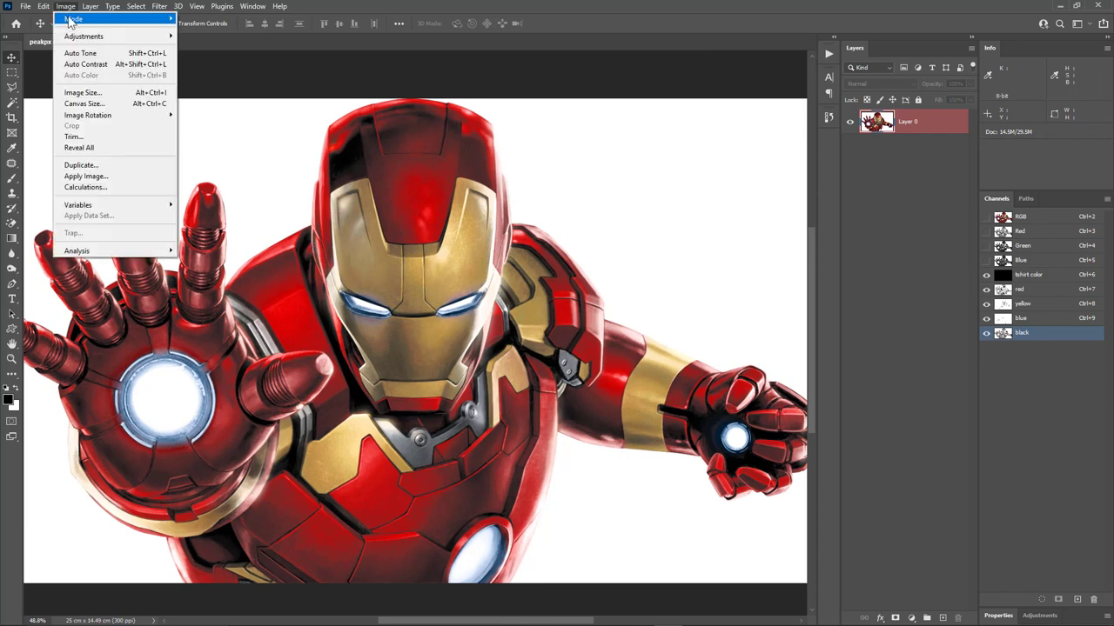
pyautogui.click(83, 92)
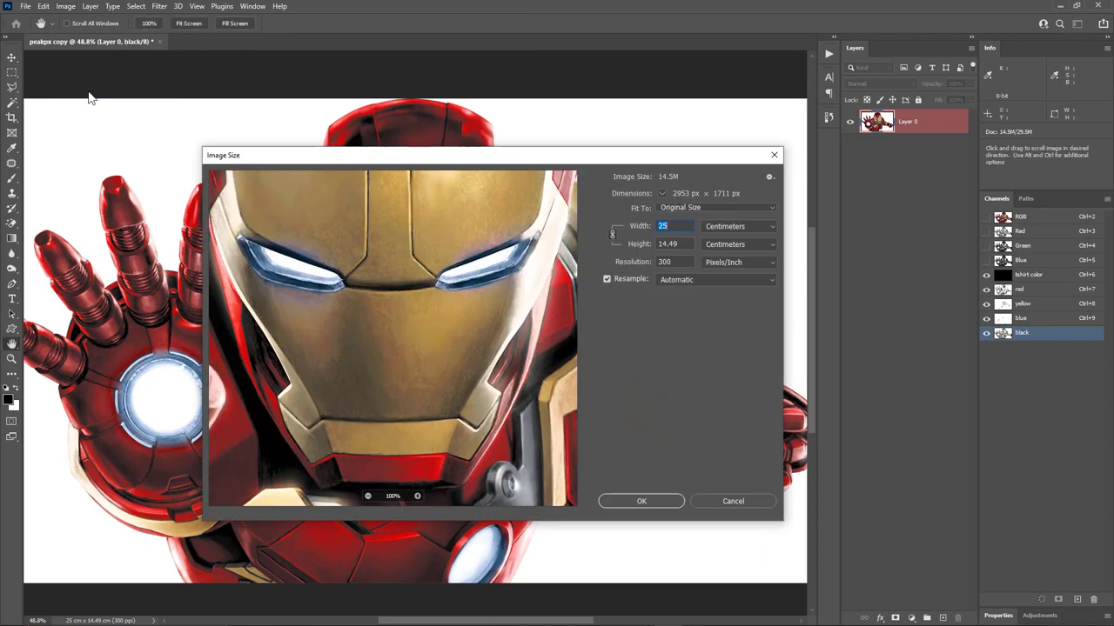
pyautogui.doubleClick(665, 262)
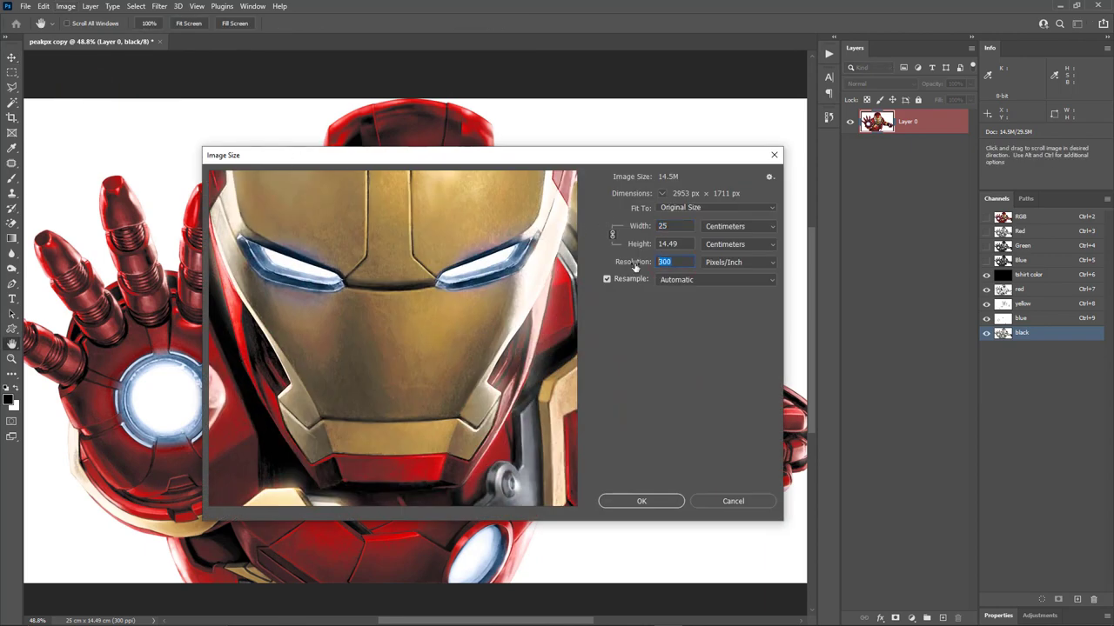
pyautogui.write('600')
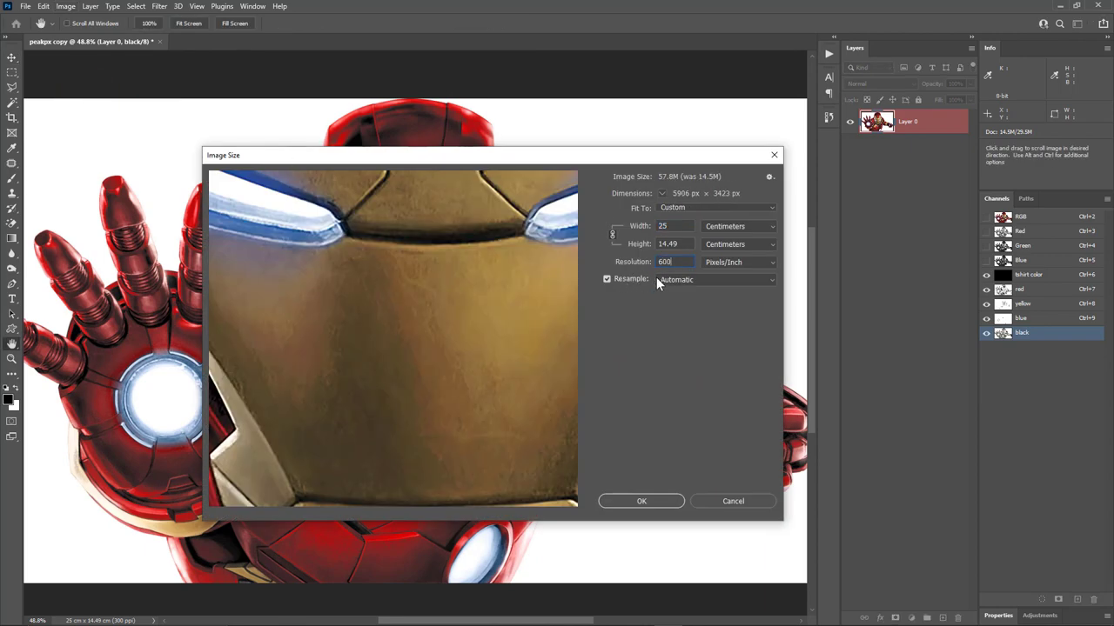
pyautogui.click(689, 281)
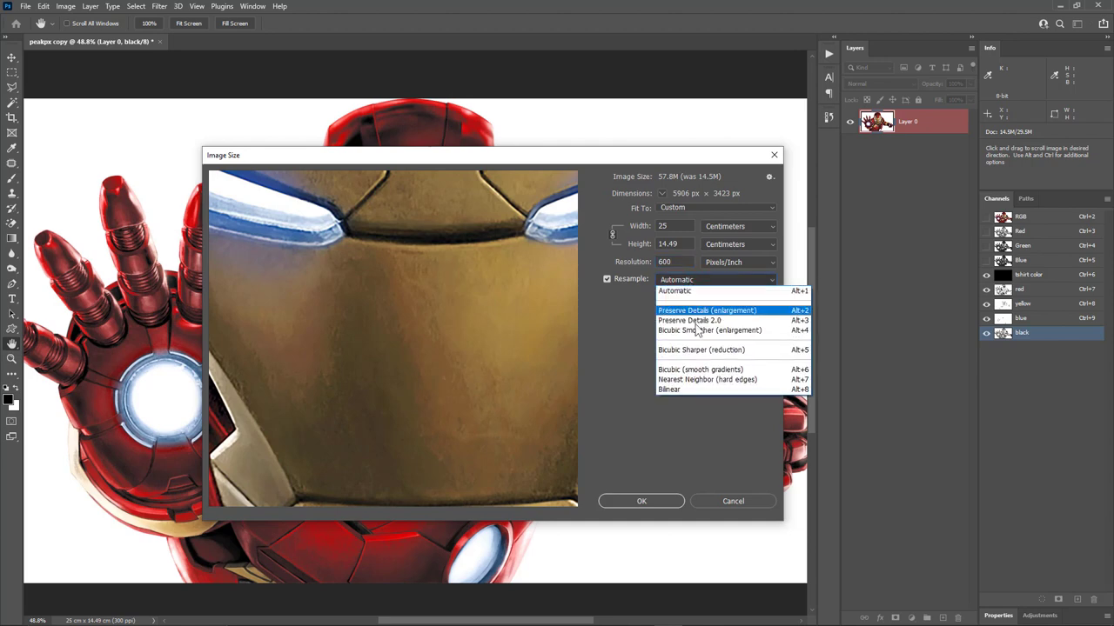
pyautogui.click(707, 381)
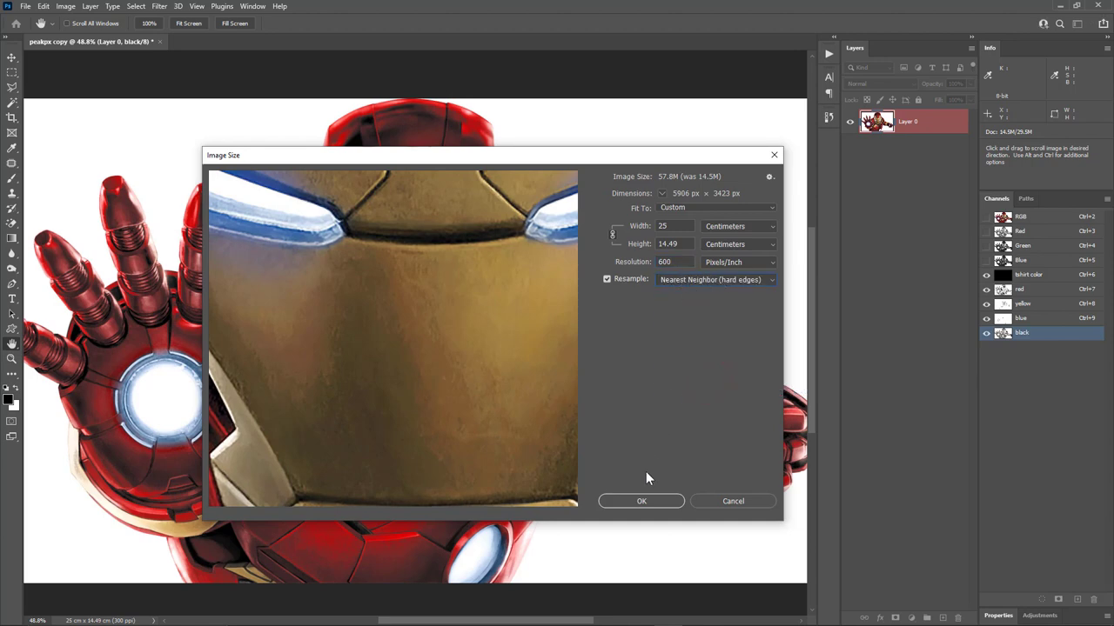
pyautogui.click(643, 501)
pyautogui.press('v')
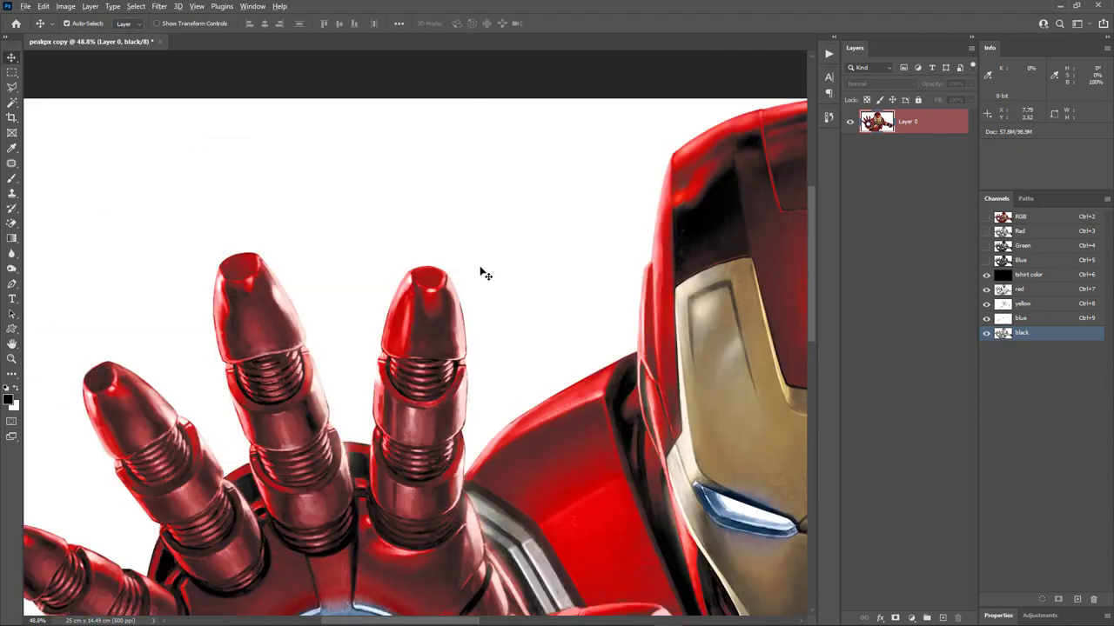
pyautogui.scroll(-2, 484, 275)
pyautogui.hotkey('ctrl', '0')
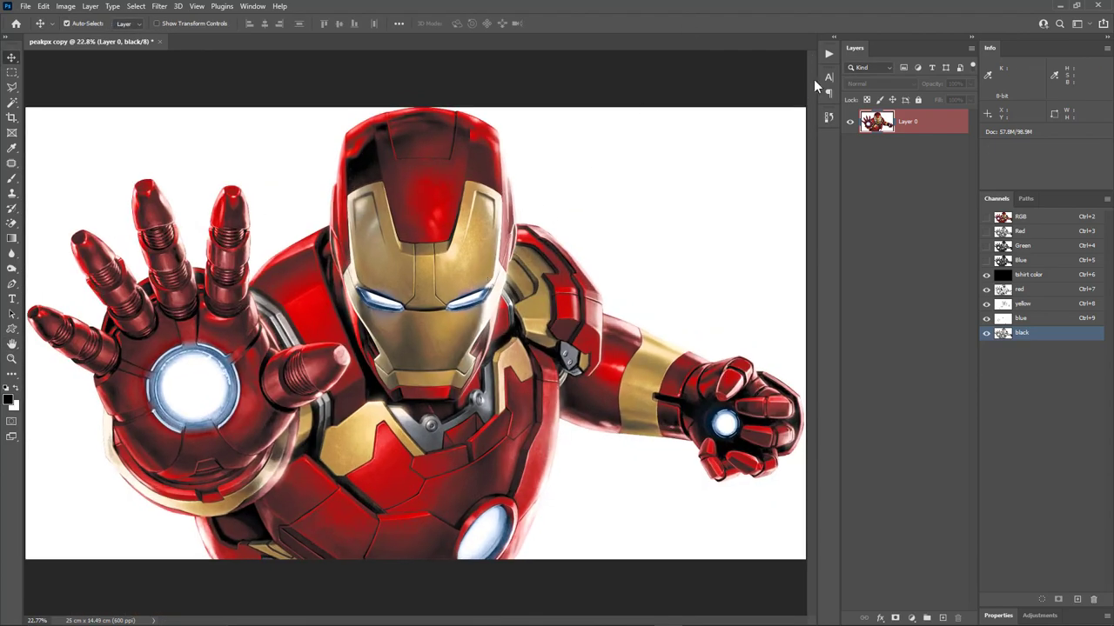
# Step: Display the halftone actions and check their Button Mode option without changing it
pyautogui.click(828, 57)
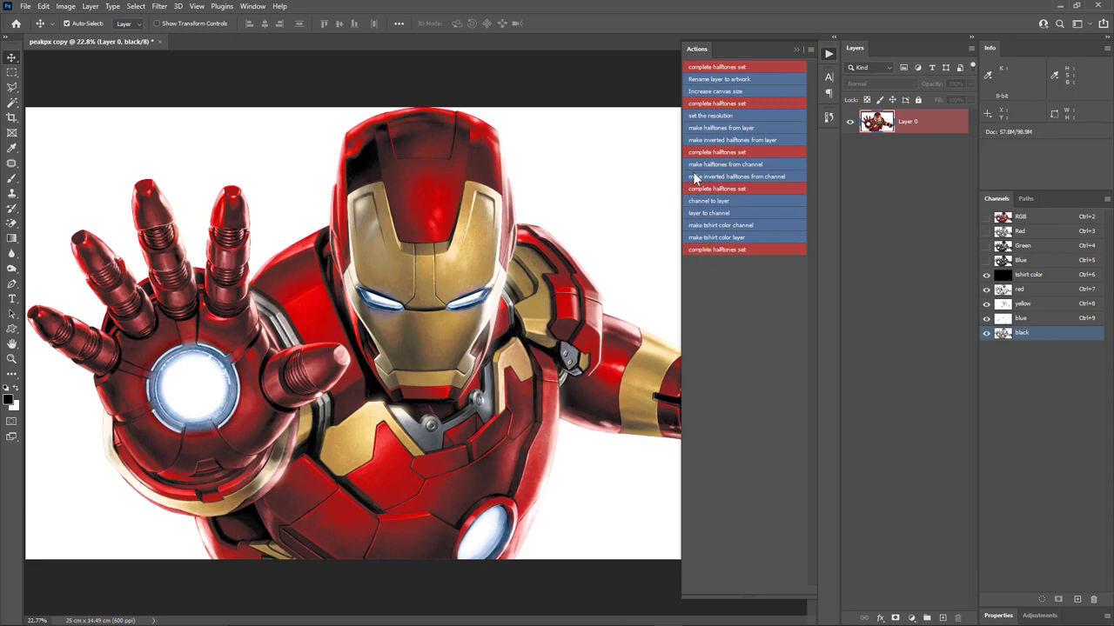
pyautogui.click(809, 49)
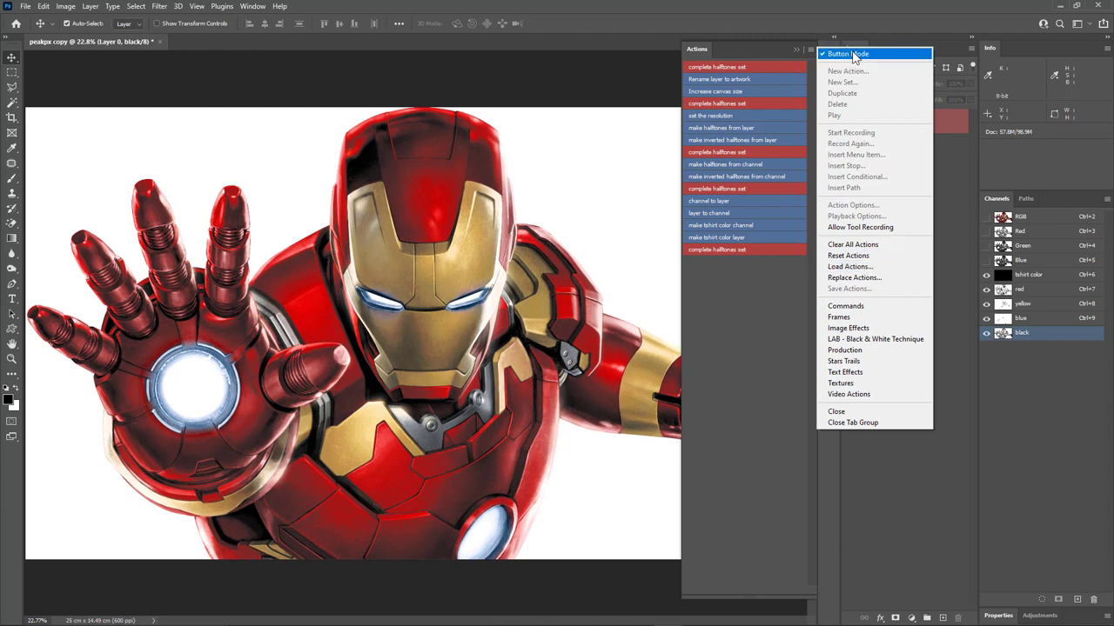
pyautogui.click(699, 48)
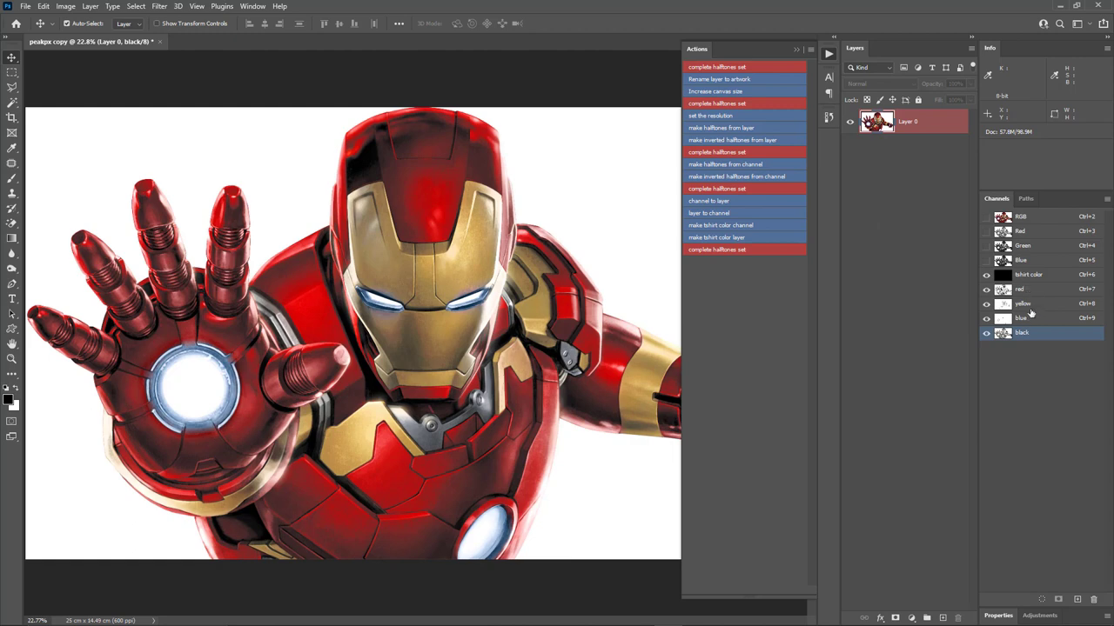
# Step: Make halftones from the red spot channel with Round dots at 45 lines/inch and 22.5 degrees, and rename the resulting channel red
pyautogui.click(1024, 261)
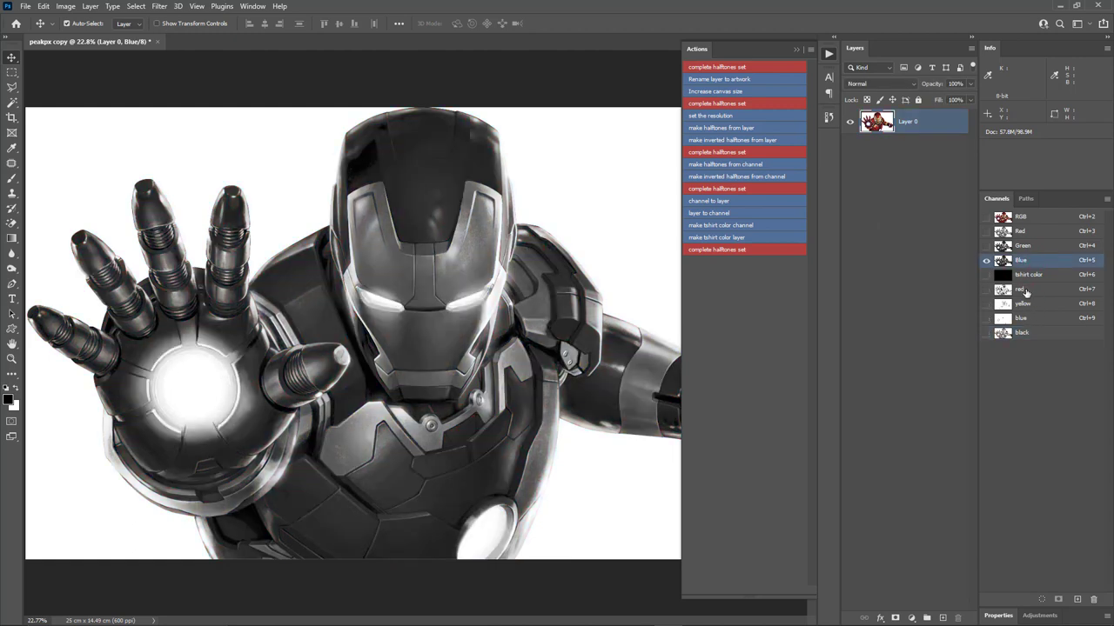
pyautogui.click(1023, 291)
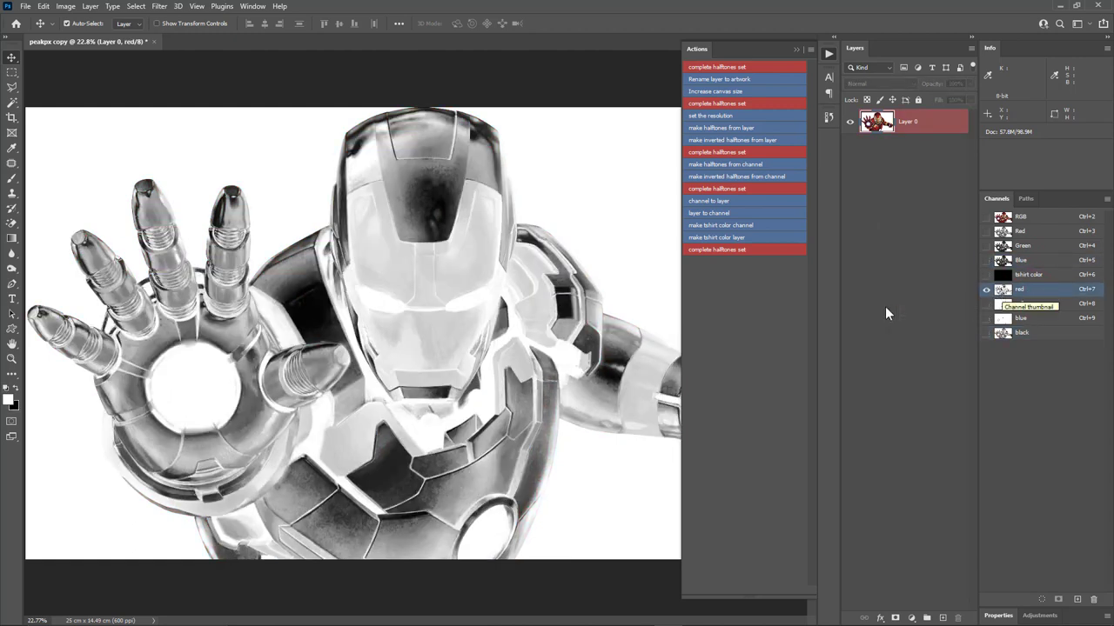
pyautogui.click(731, 168)
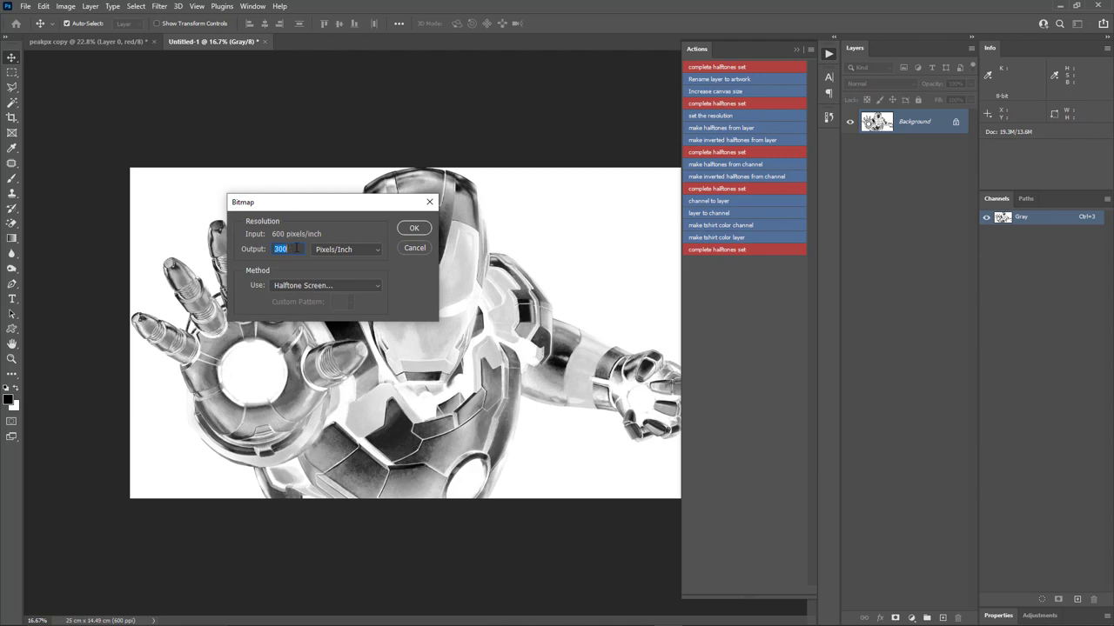
pyautogui.write('6')
pyautogui.click(412, 228)
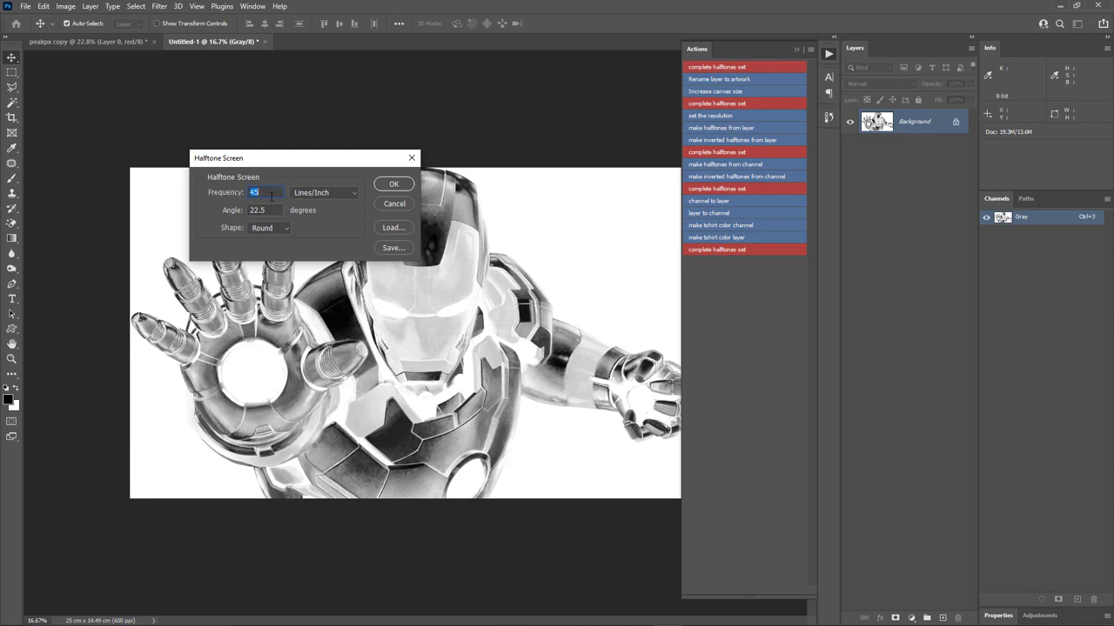
pyautogui.click(392, 186)
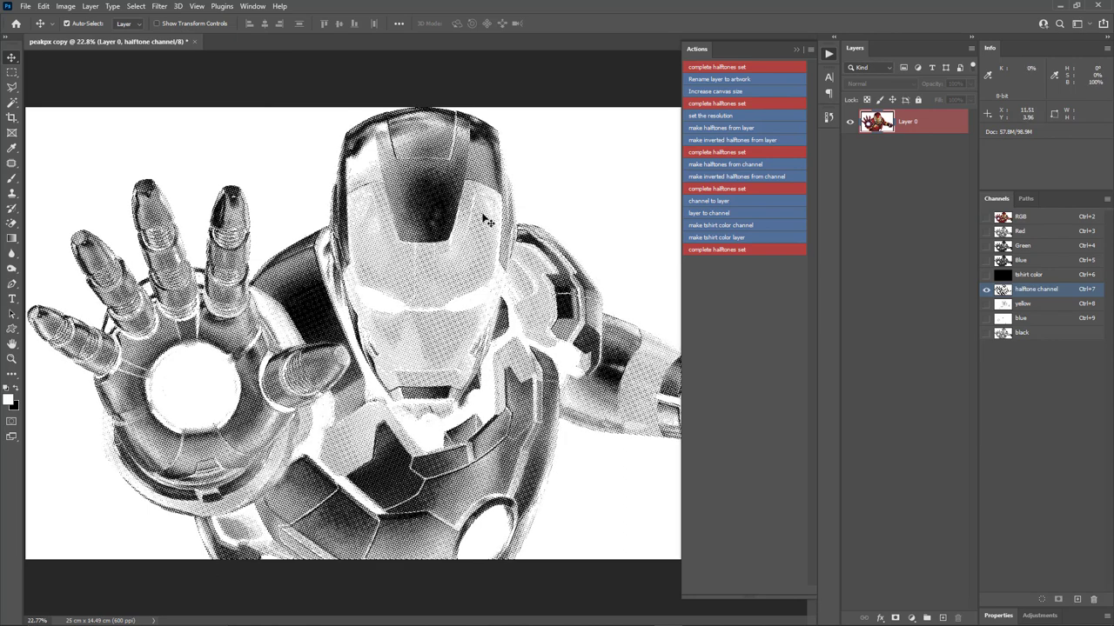
pyautogui.doubleClick(1035, 289)
pyautogui.write('red')
pyautogui.press('Return')
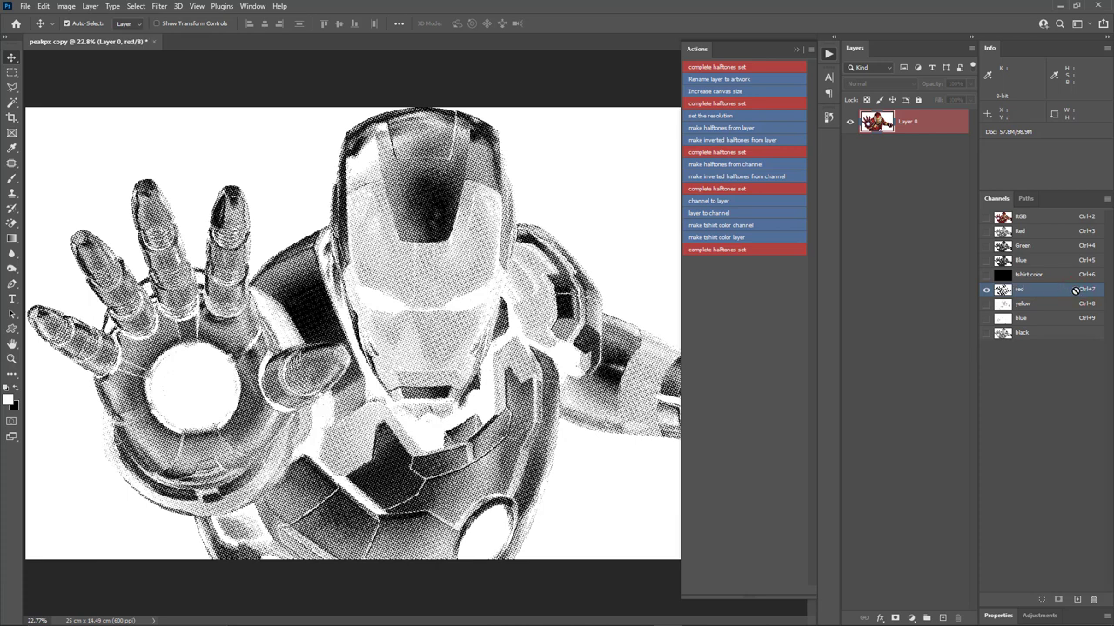
# Step: Make halftones from the yellow spot channel with the same halftone screen and rename the resulting channel yellow
pyautogui.click(1024, 305)
pyautogui.click(747, 164)
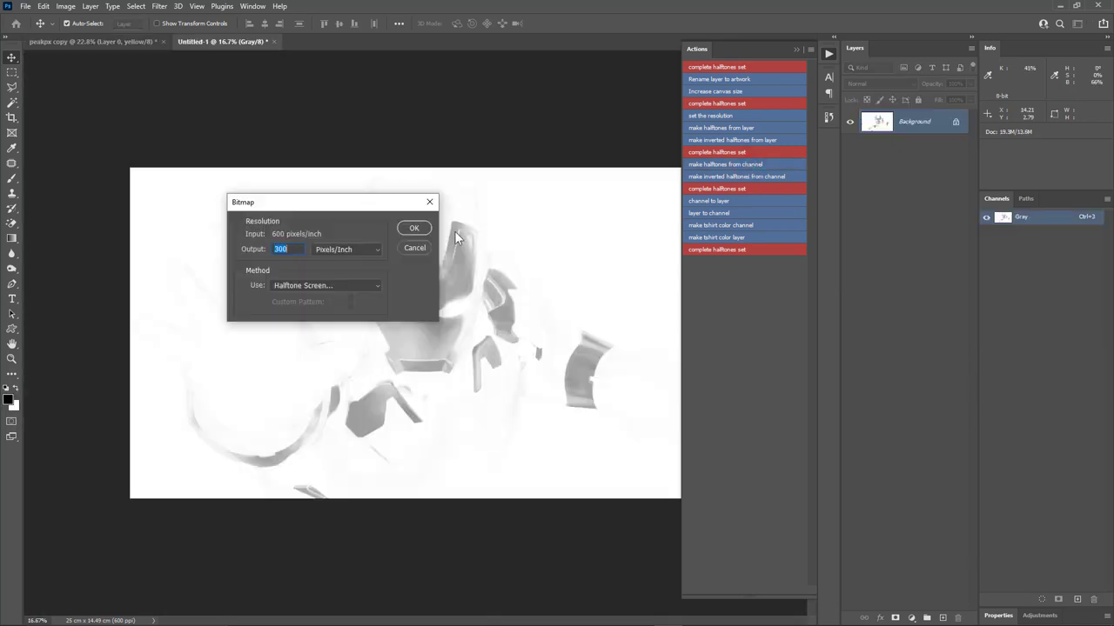
pyautogui.click(413, 228)
pyautogui.click(394, 184)
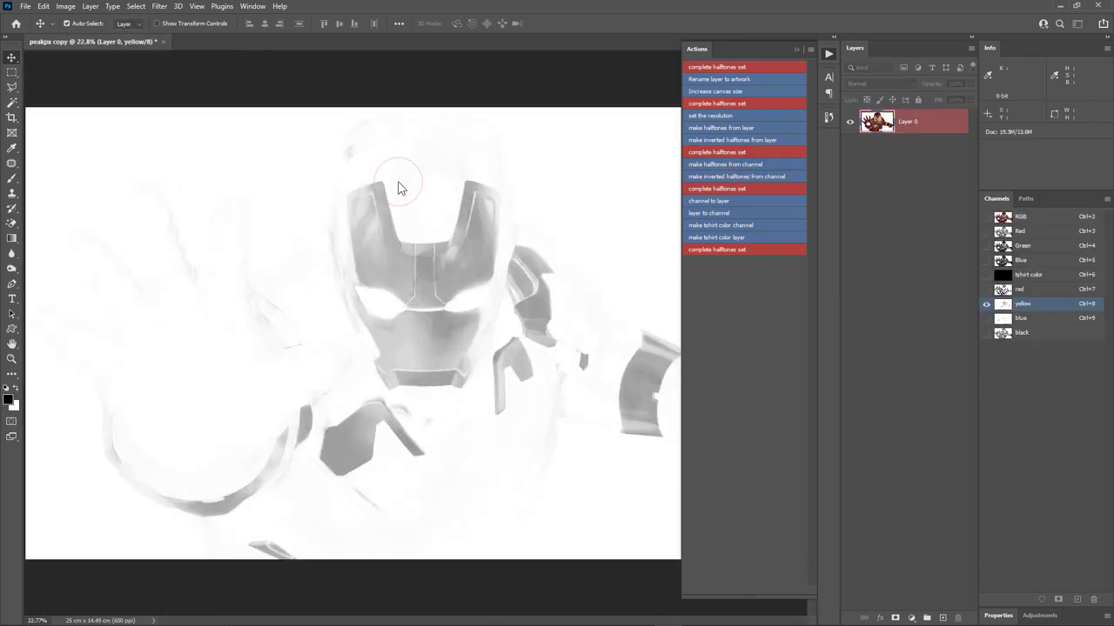
pyautogui.write('yellow')
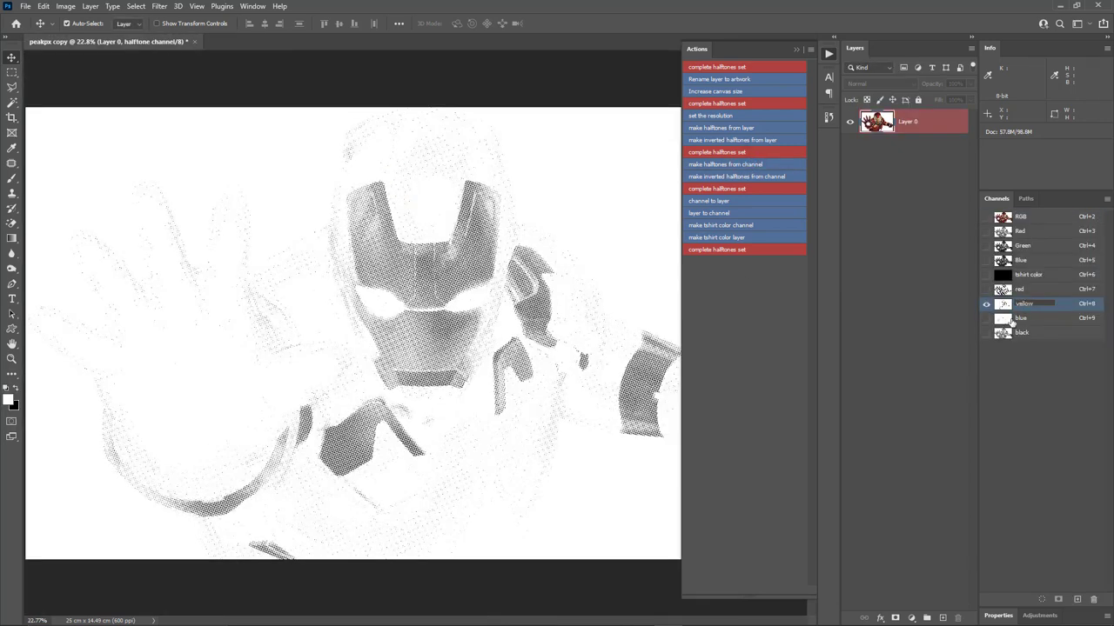
# Step: Make halftones from the blue spot channel with the same halftone screen and rename the resulting channel blue
pyautogui.click(1012, 320)
pyautogui.click(749, 164)
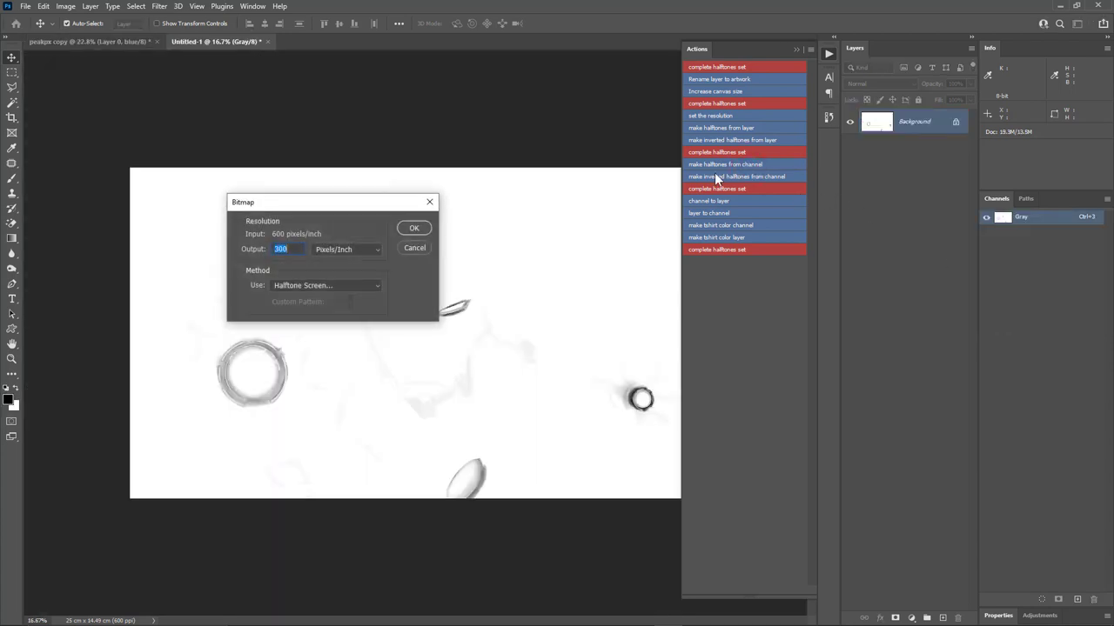
pyautogui.click(414, 228)
pyautogui.click(391, 180)
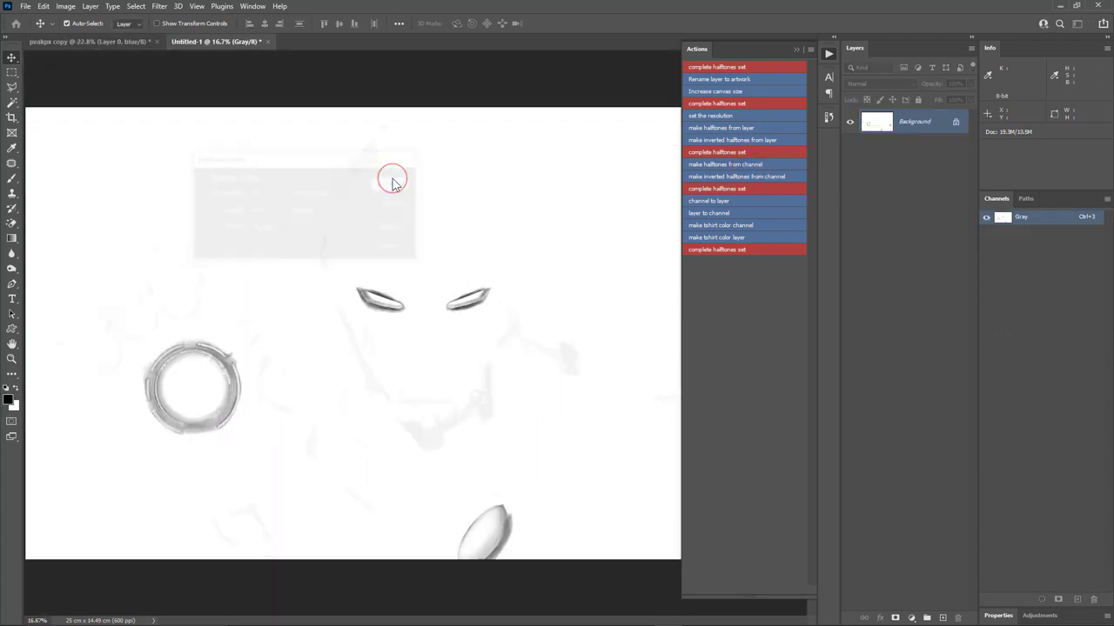
pyautogui.doubleClick(1035, 319)
pyautogui.write('blue')
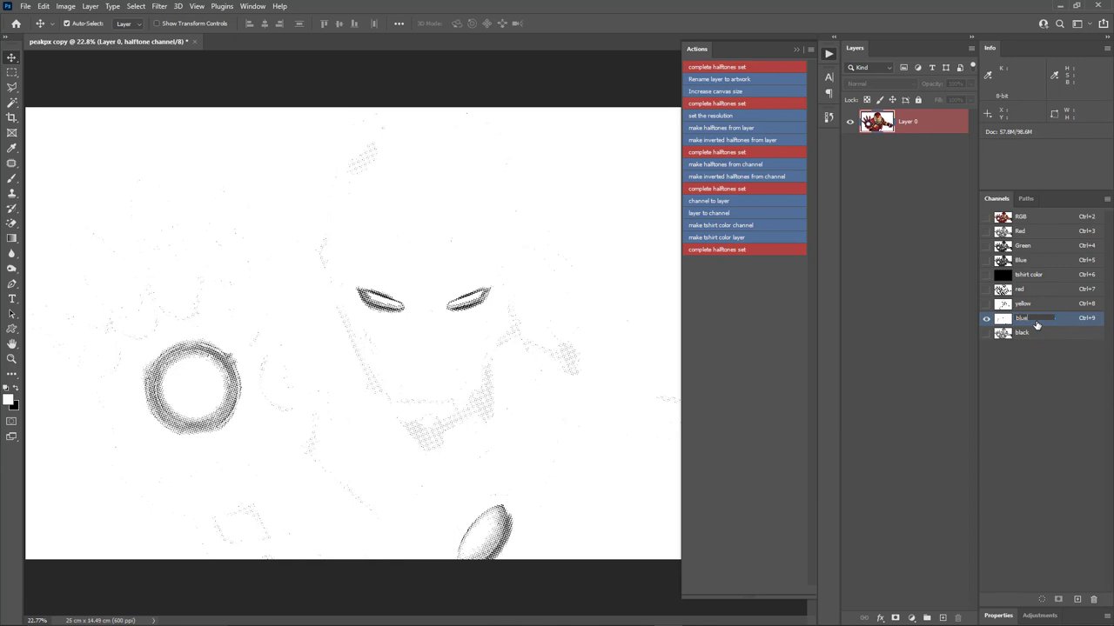
pyautogui.press('Return')
# Step: Make inverted halftones from the black spot channel with an output resolution of 600 pixels/inch, keeping the offered halftone screen
pyautogui.click(1031, 336)
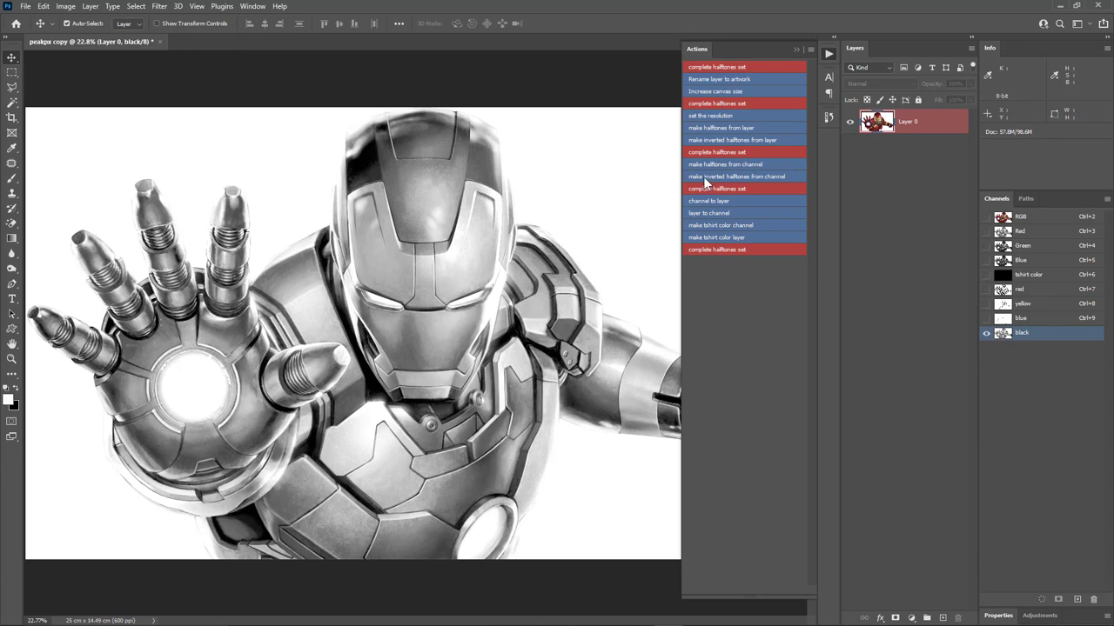
pyautogui.click(766, 177)
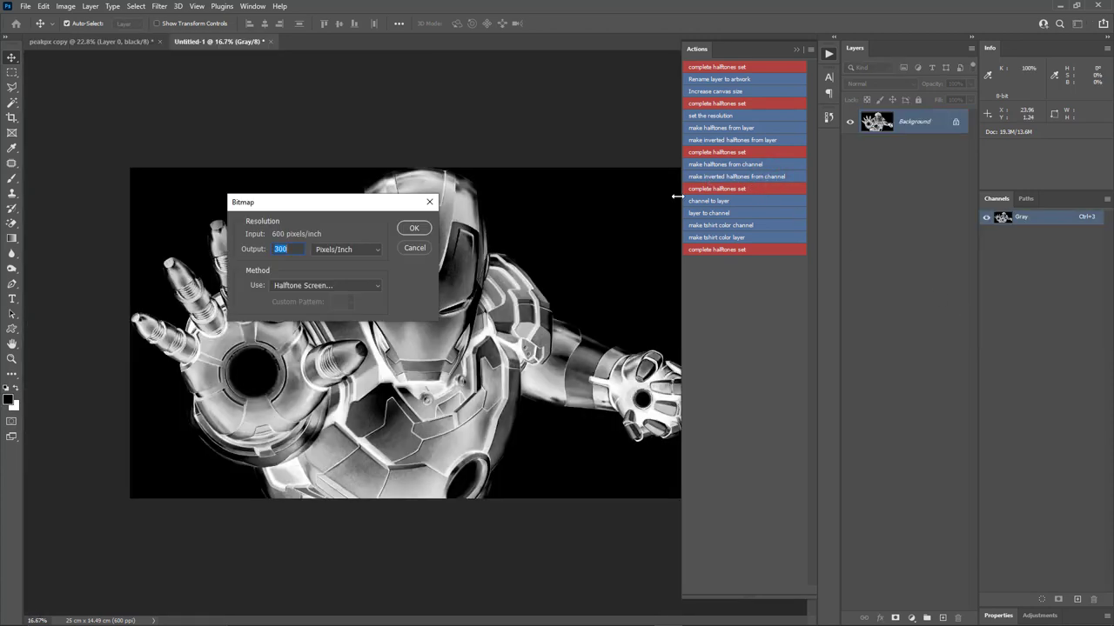
pyautogui.write('600')
pyautogui.click(412, 228)
pyautogui.click(394, 183)
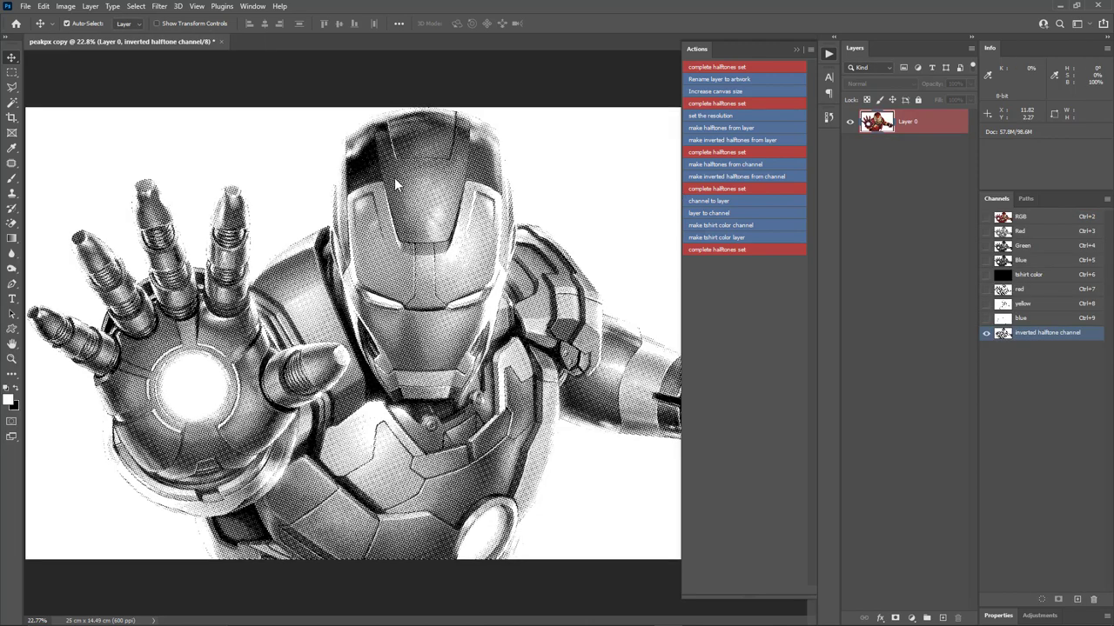
# Step: Show the tshirt color, red, yellow and blue channels too, and compare the dots with the inverted halftone channel hidden and shown
pyautogui.moveTo(987, 277); pyautogui.dragTo(987, 320)
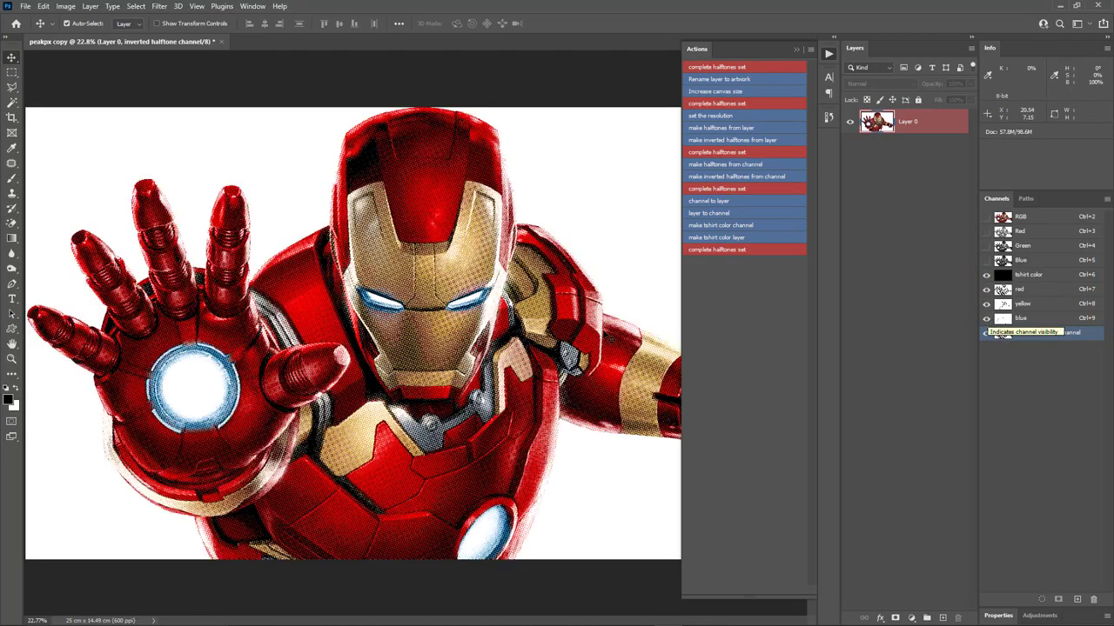
pyautogui.scroll(3, 513, 303)
pyautogui.scroll(10, 544, 245)
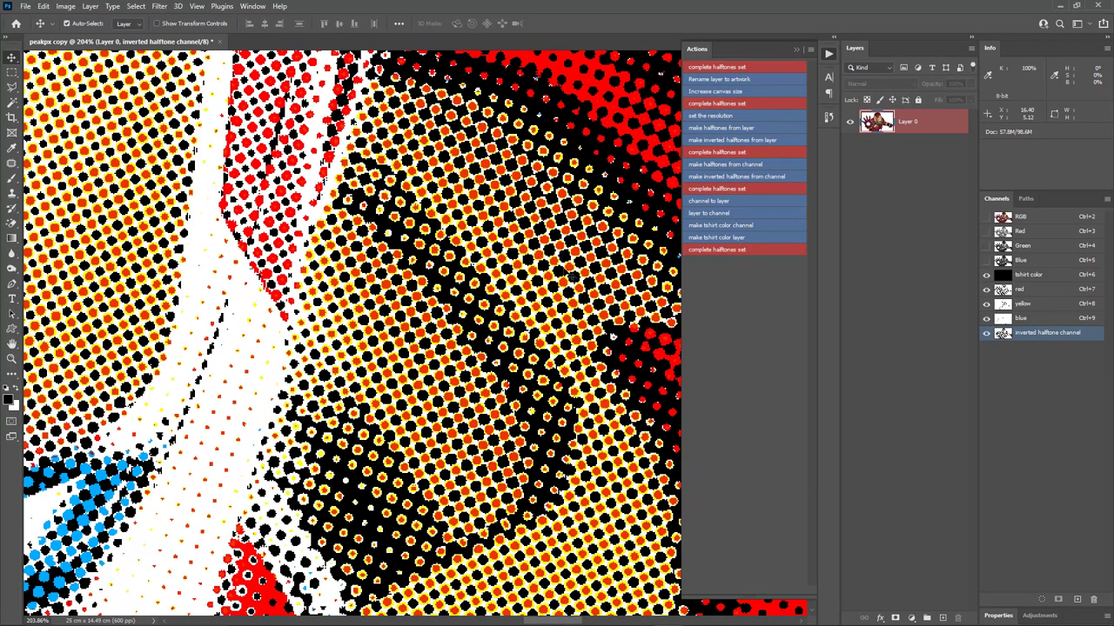
pyautogui.click(986, 333)
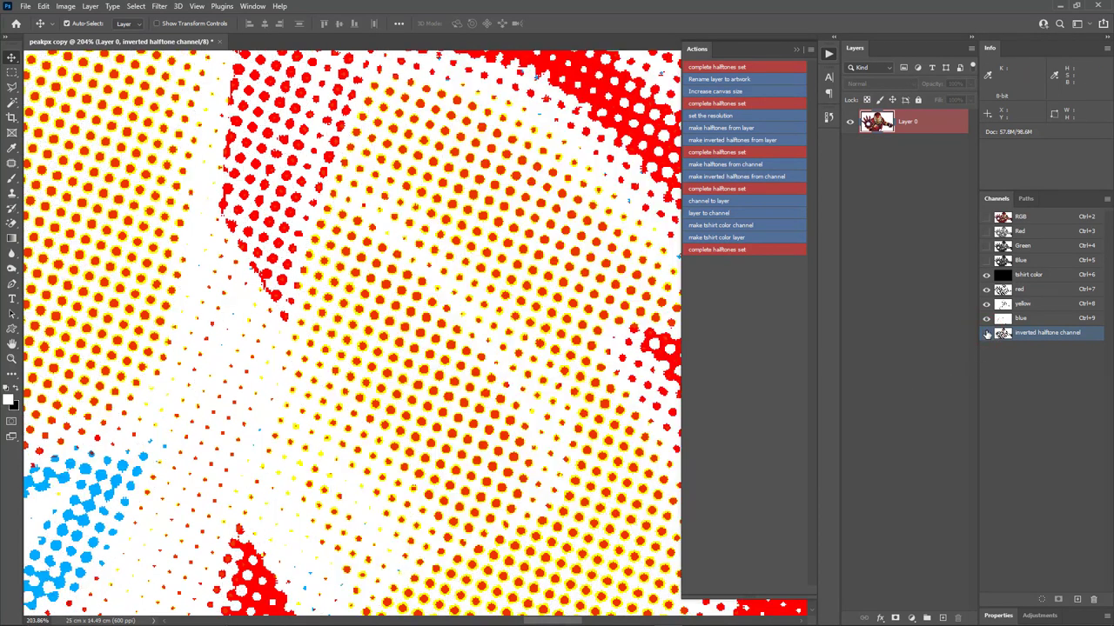
pyautogui.click(987, 334)
pyautogui.click(987, 333)
pyautogui.click(986, 333)
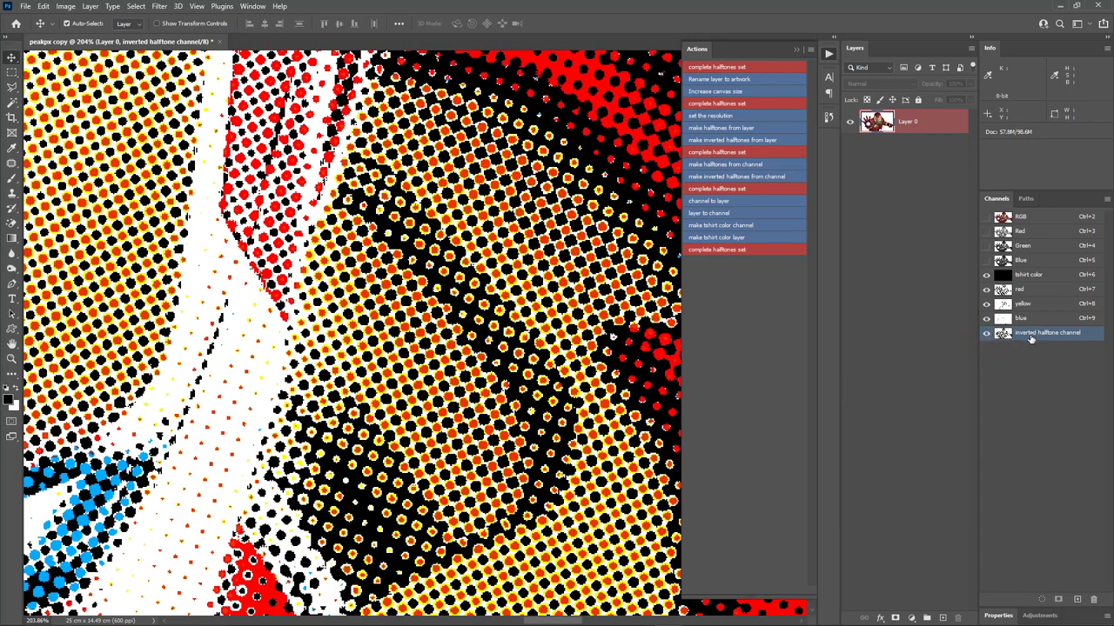
# Step: Rename the inverted halftone channel as black and collapse the list of actions
pyautogui.doubleClick(1034, 334)
pyautogui.write('black')
pyautogui.press('Return')
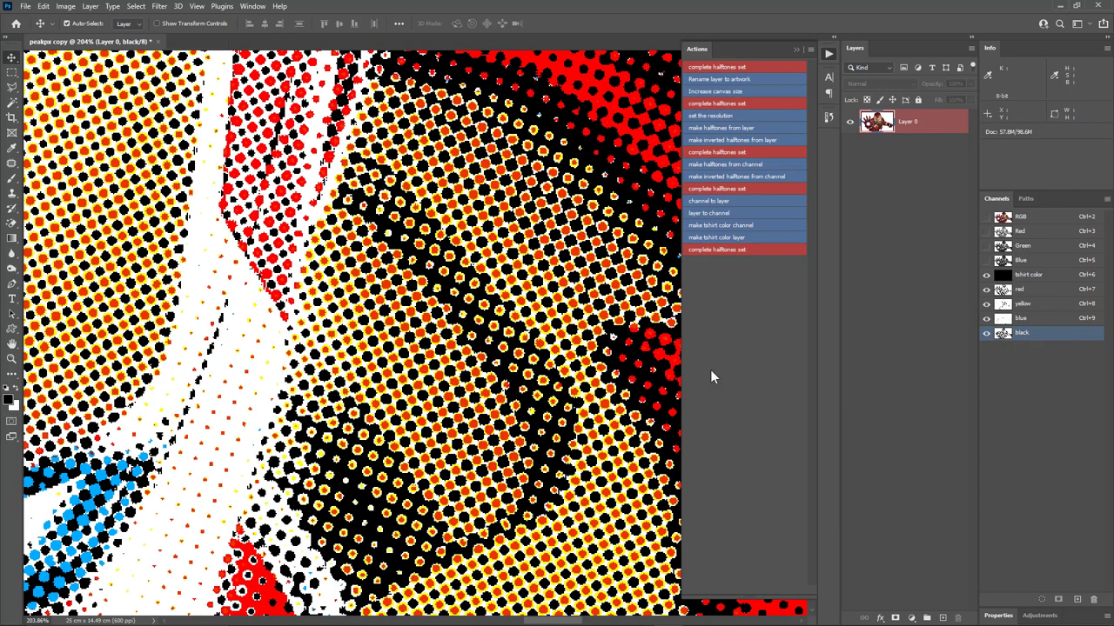
pyautogui.click(794, 50)
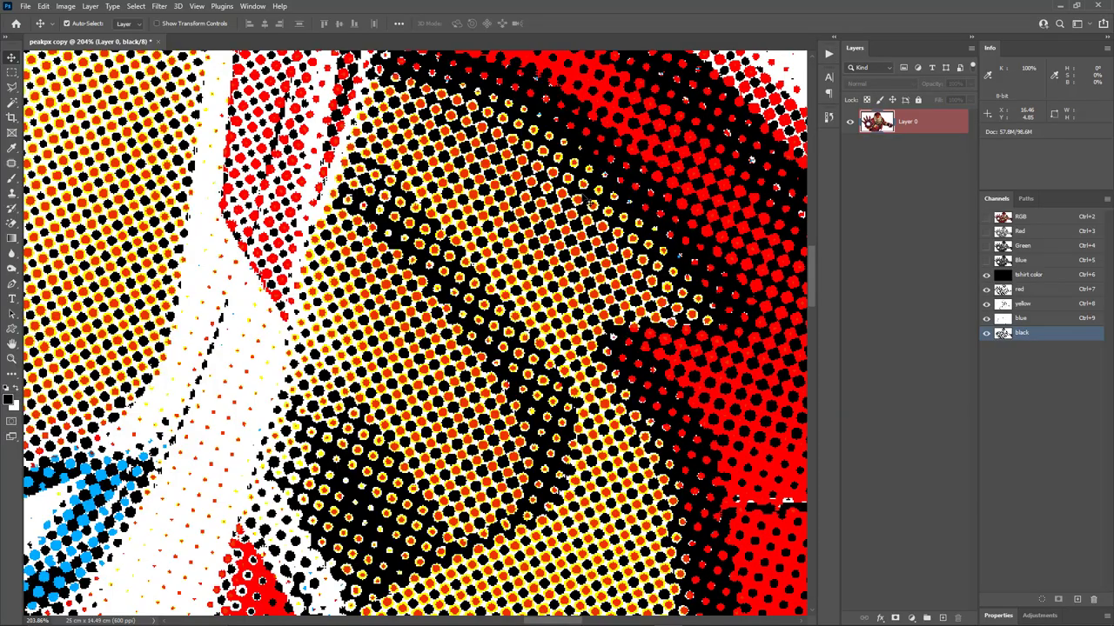
# Step: Apply a Gaussian Blur with a radius of 3.0 pixels to the tshirt color, red, yellow, blue and black channels together
pyautogui.hotkey('ctrl', '-')
pyautogui.hotkey('ctrl', '-')
pyautogui.hotkey('ctrl', '-')
pyautogui.hotkey('ctrl', '-')
pyautogui.hotkey('ctrl', '-')
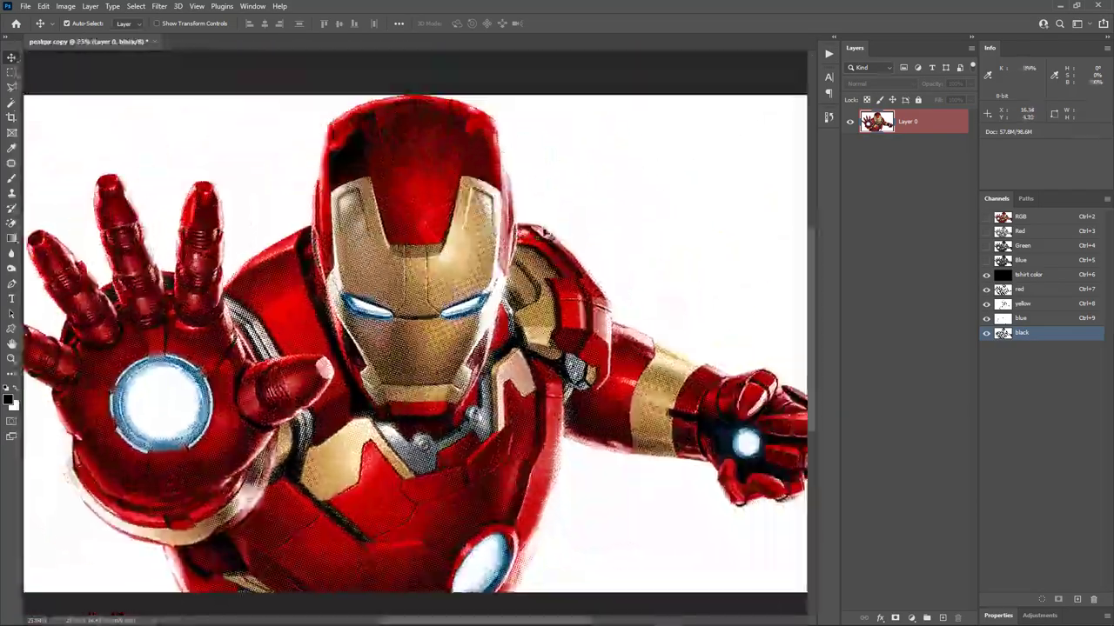
pyautogui.hotkey('ctrl', '7')
pyautogui.click(1031, 274)
pyautogui.keyDown('shift'); pyautogui.click(1022, 333); pyautogui.keyUp('shift')
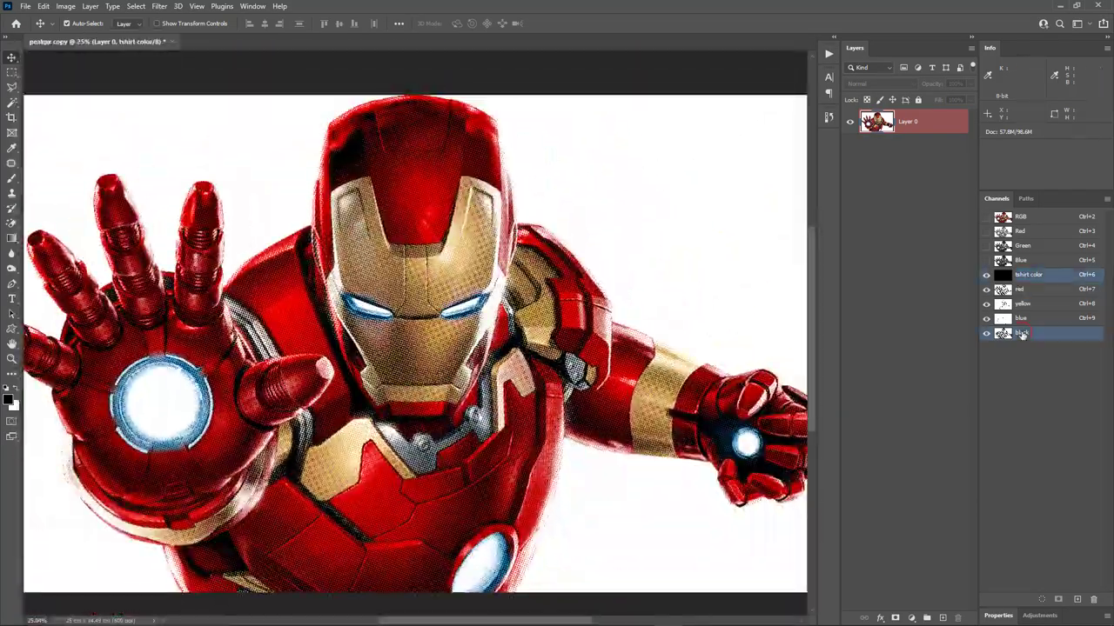
pyautogui.keyDown('shift'); pyautogui.click(1036, 289); pyautogui.keyUp('shift')
pyautogui.keyDown('shift'); pyautogui.click(1033, 304); pyautogui.keyUp('shift')
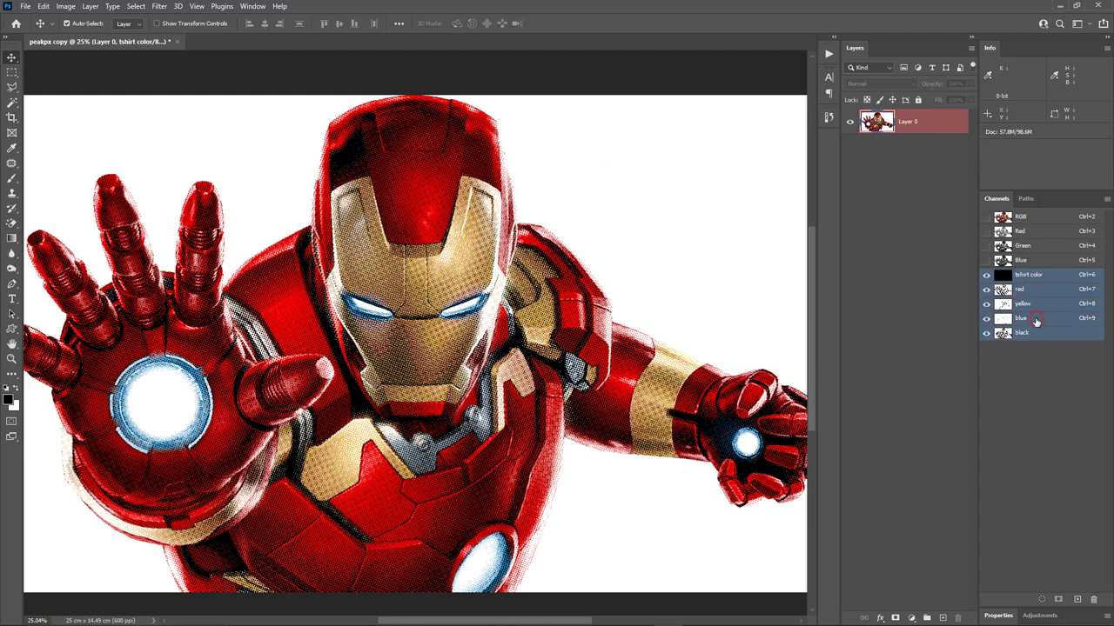
pyautogui.keyDown('shift'); pyautogui.click(1031, 319); pyautogui.keyUp('shift')
pyautogui.click(159, 6)
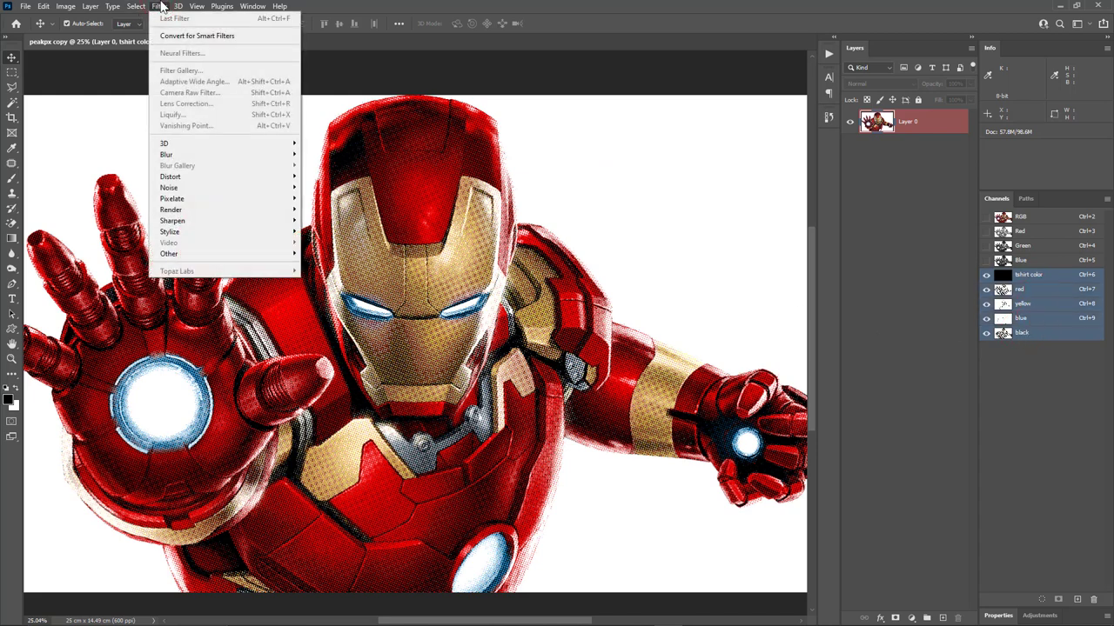
pyautogui.moveTo(192, 156)
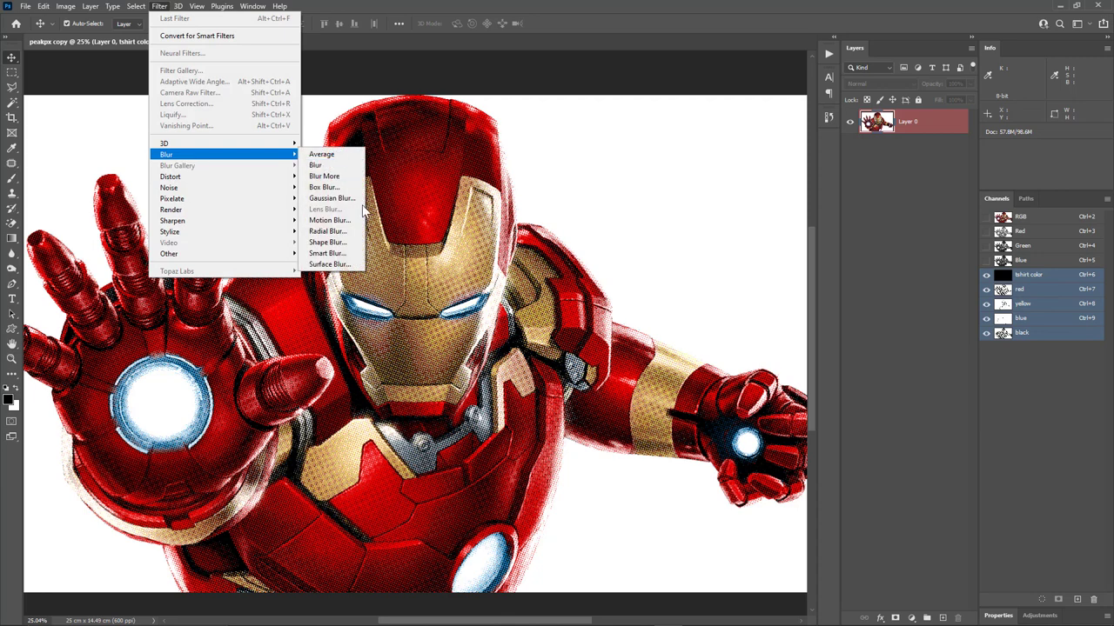
pyautogui.click(332, 198)
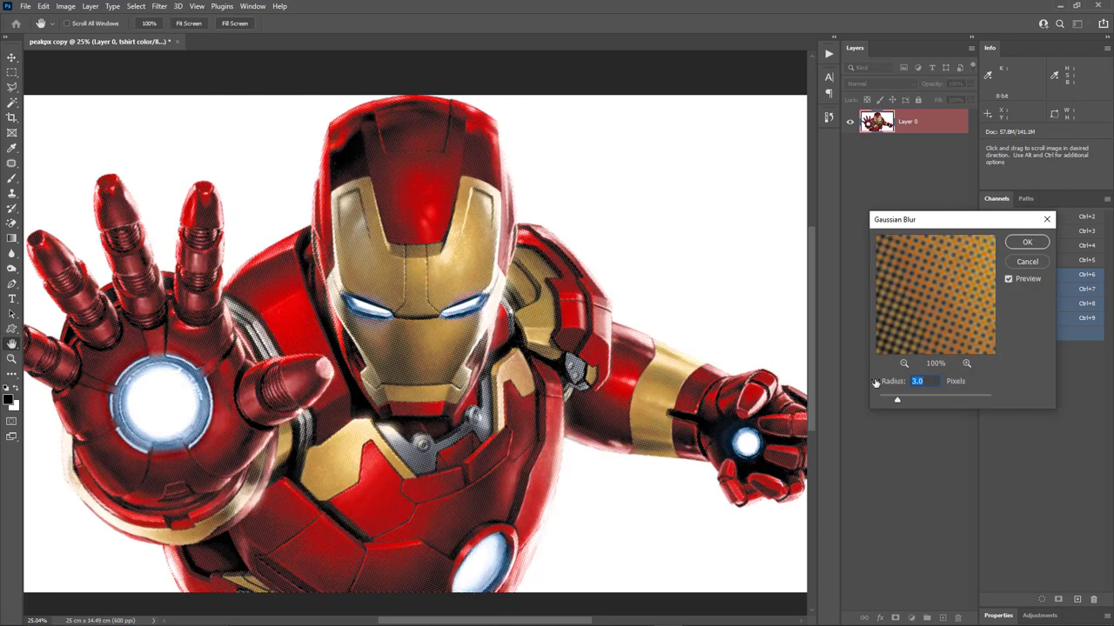
pyautogui.click(1033, 241)
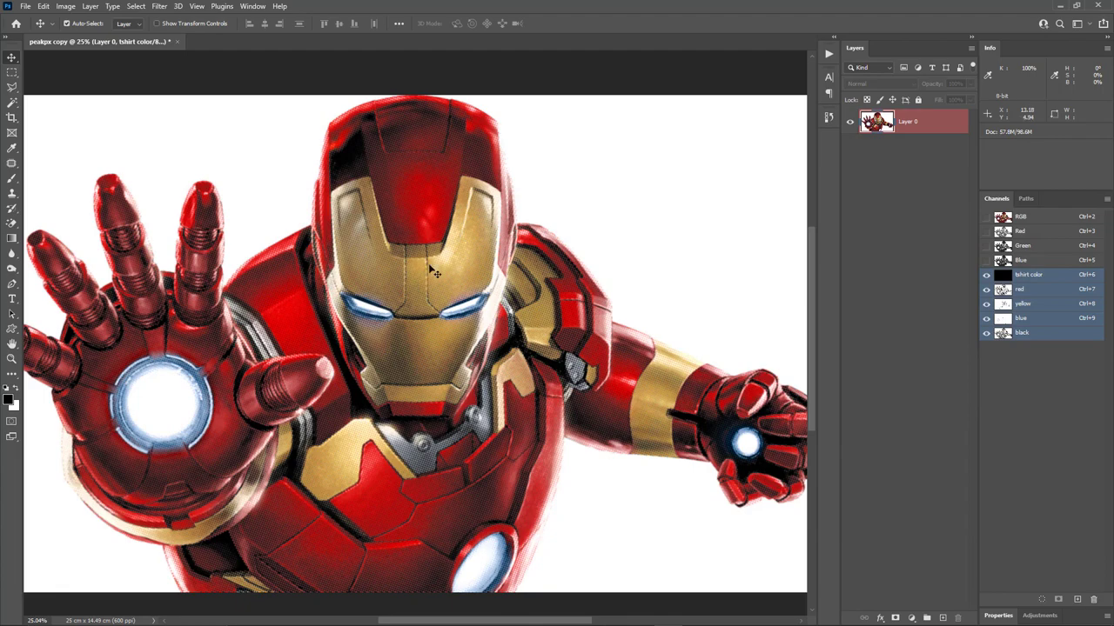
# Step: Examine the blurred halftone dots around the mask and shoulder up close, and view the whole artwork again
pyautogui.moveTo(432, 271); pyautogui.dragTo(635, 348)
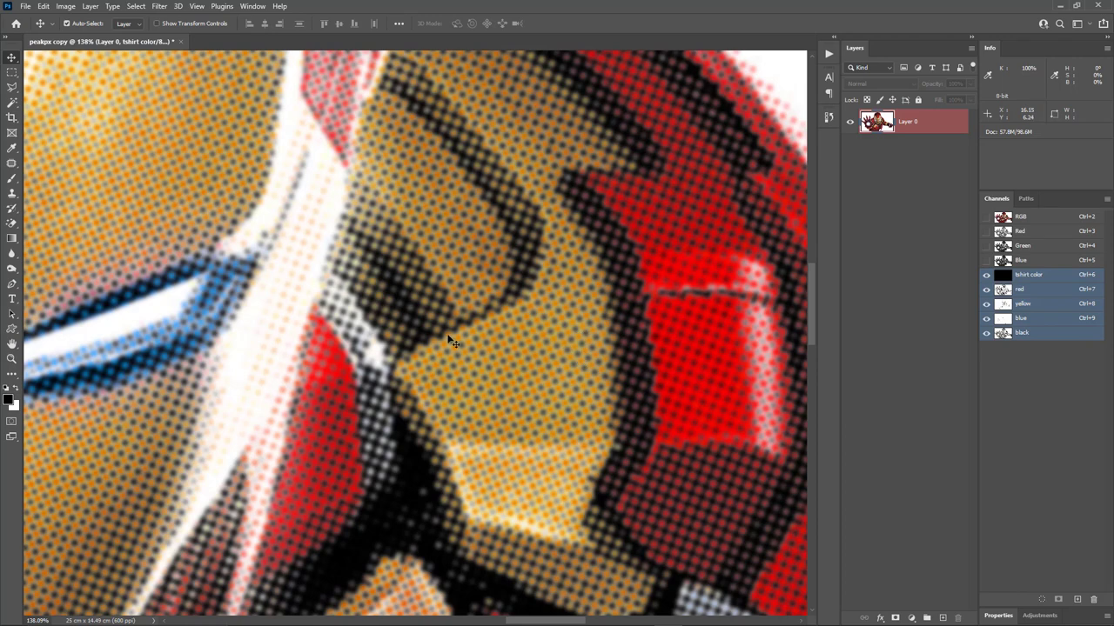
pyautogui.scroll(-10, 452, 323)
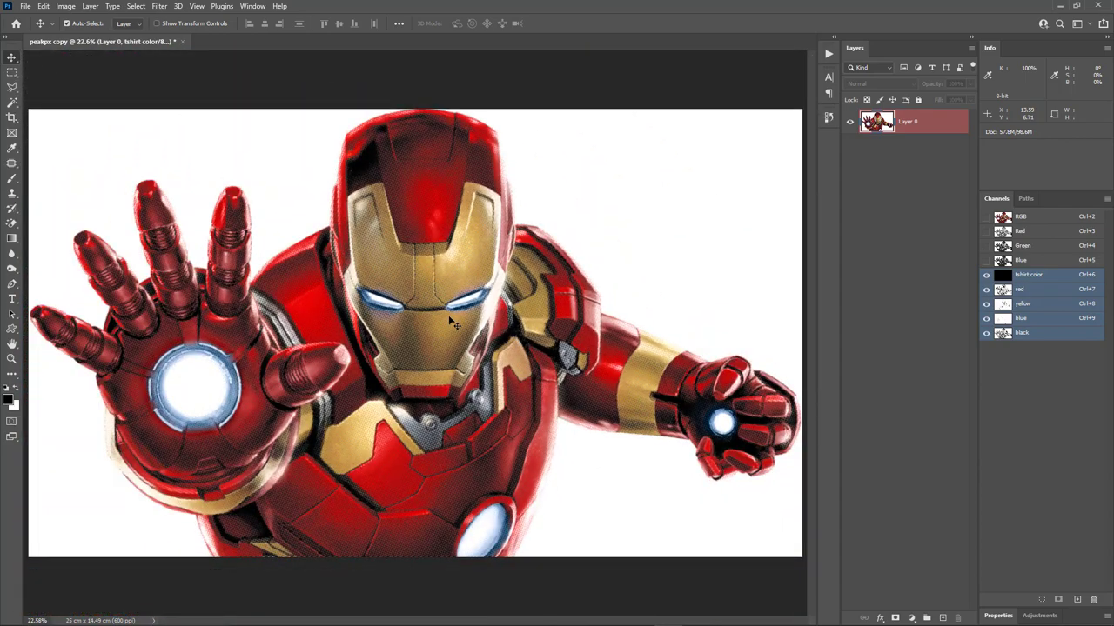
pyautogui.press('ctrl')
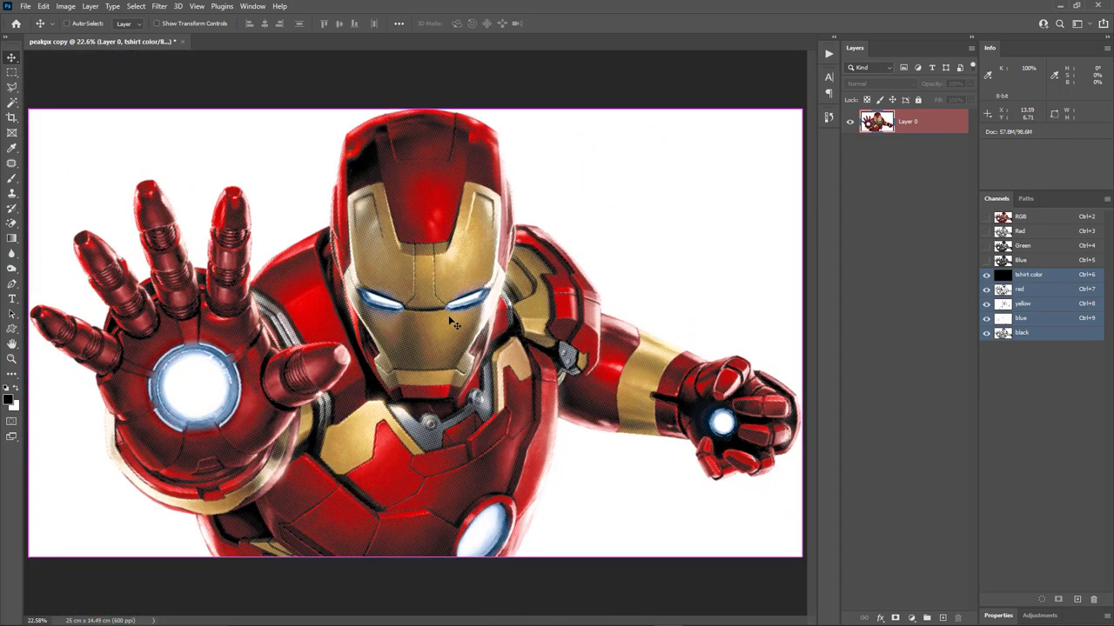